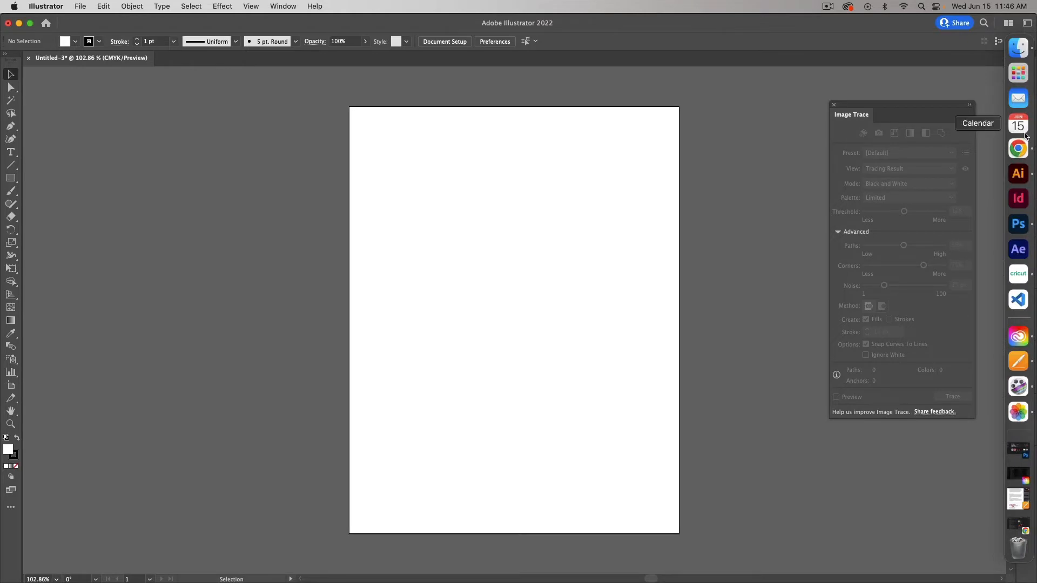
Step: Browse your YouTube channel's uploaded videos in the browser, then minimize it
click(1018, 148)
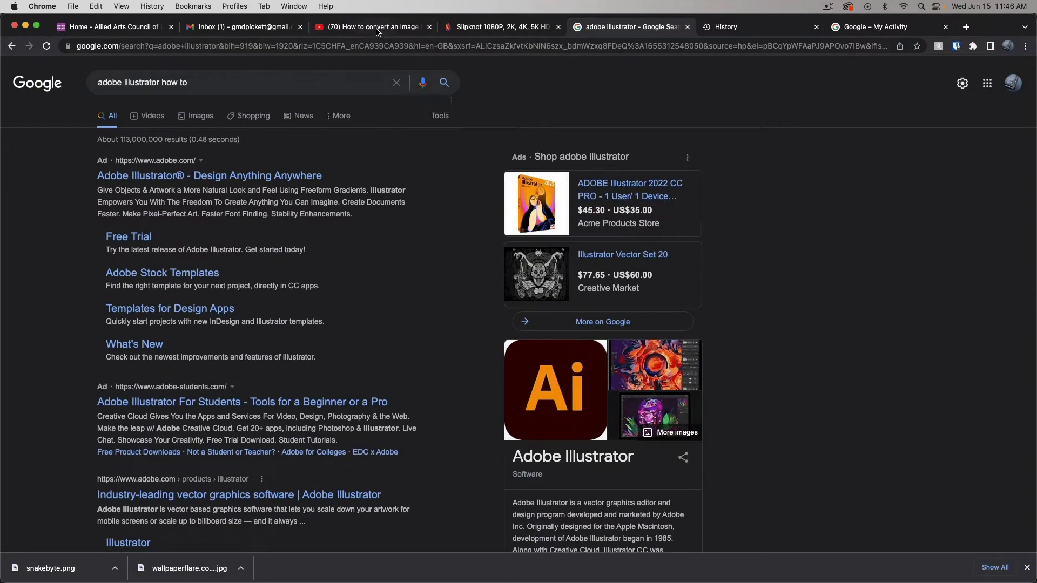
click(377, 31)
click(1003, 72)
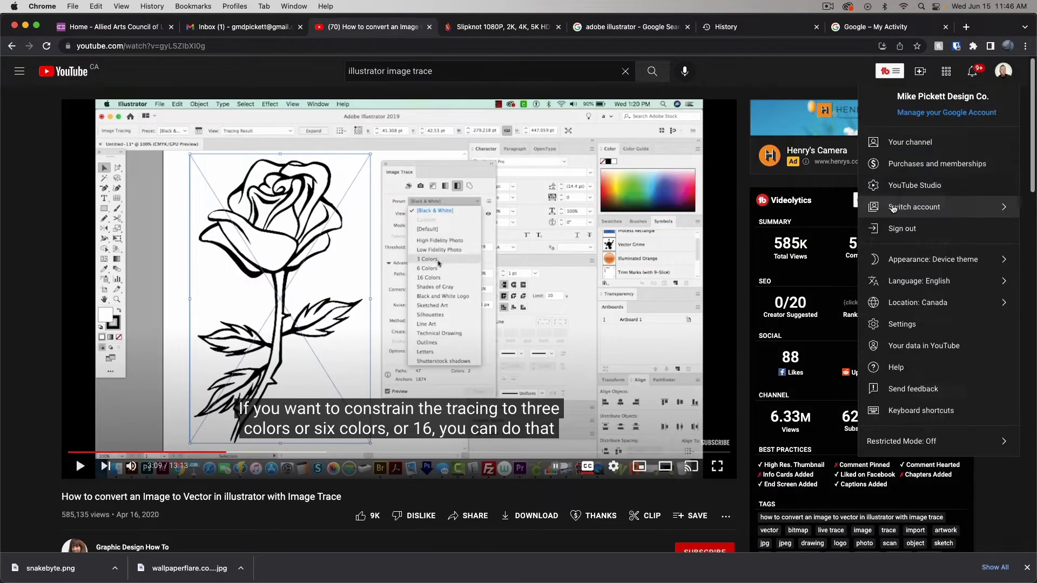
click(899, 142)
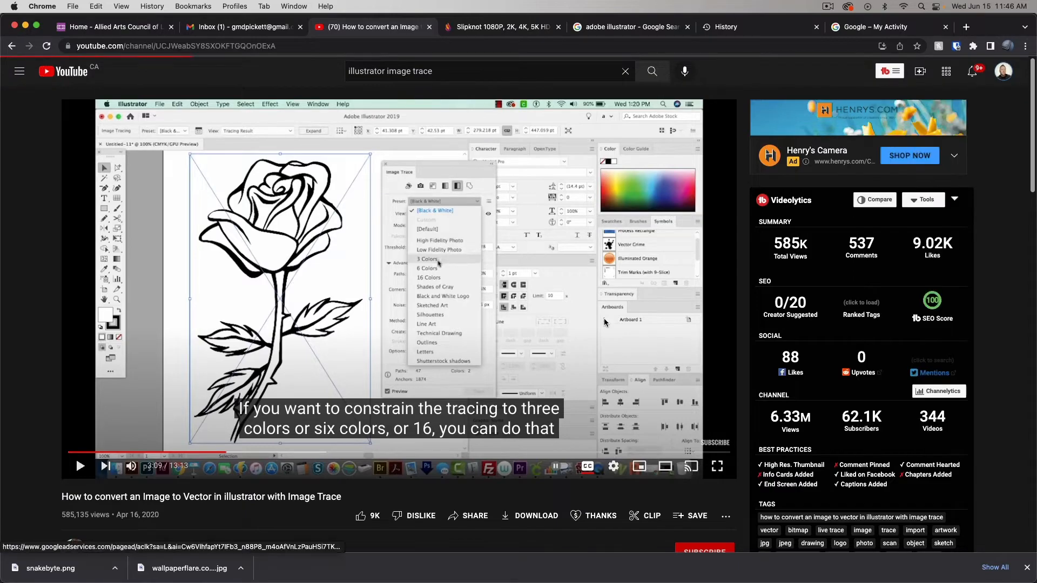
click(334, 302)
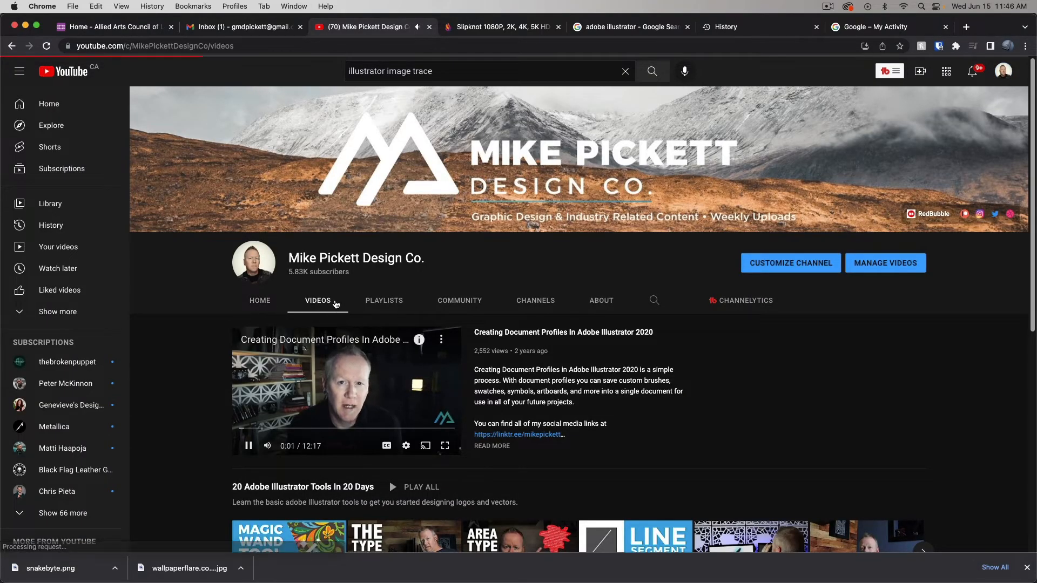
scroll(500, 349, down, 10)
scroll(500, 350, down, 3)
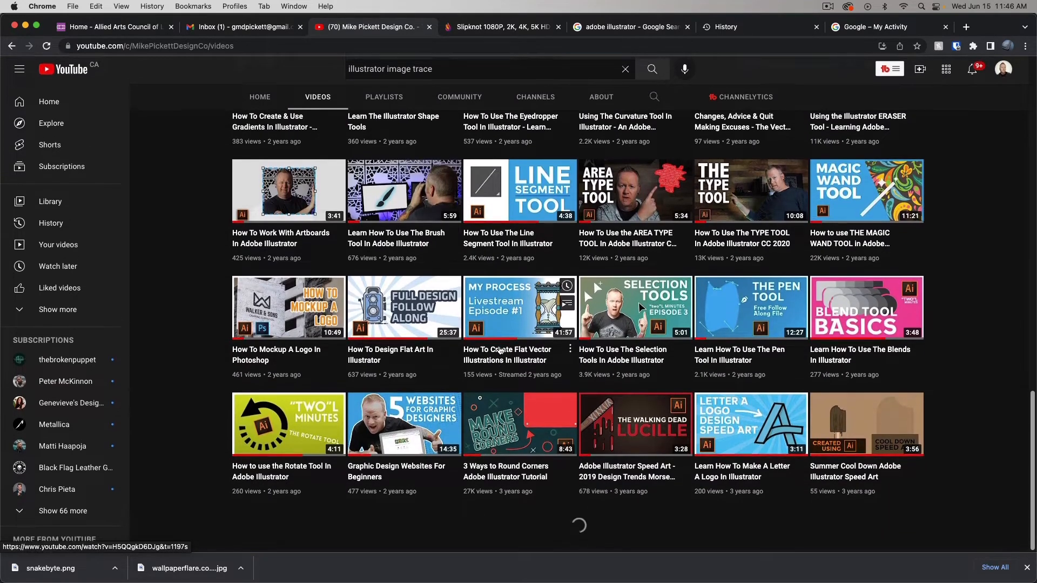
mouse_move(565, 415)
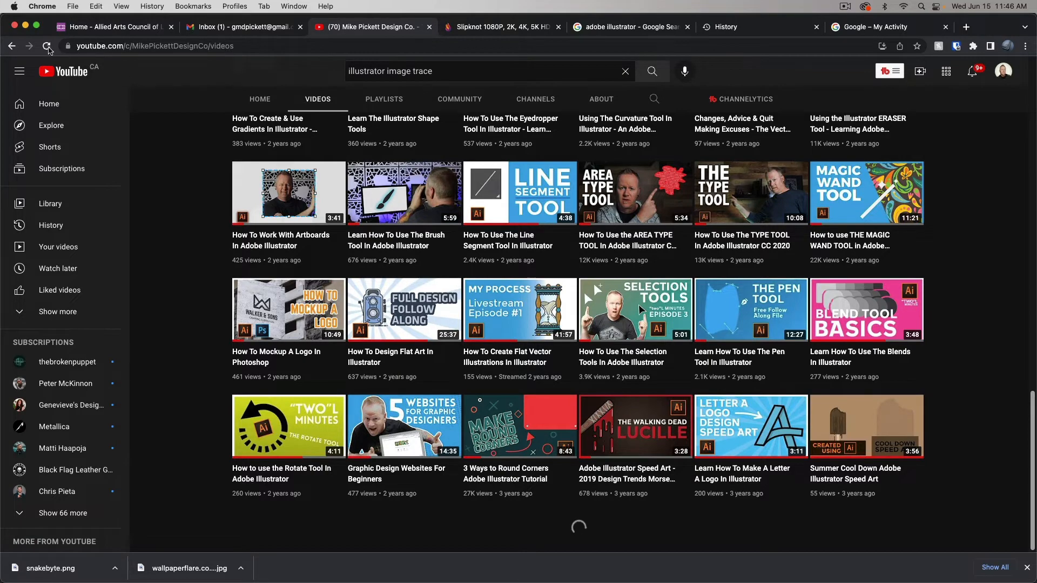
click(26, 25)
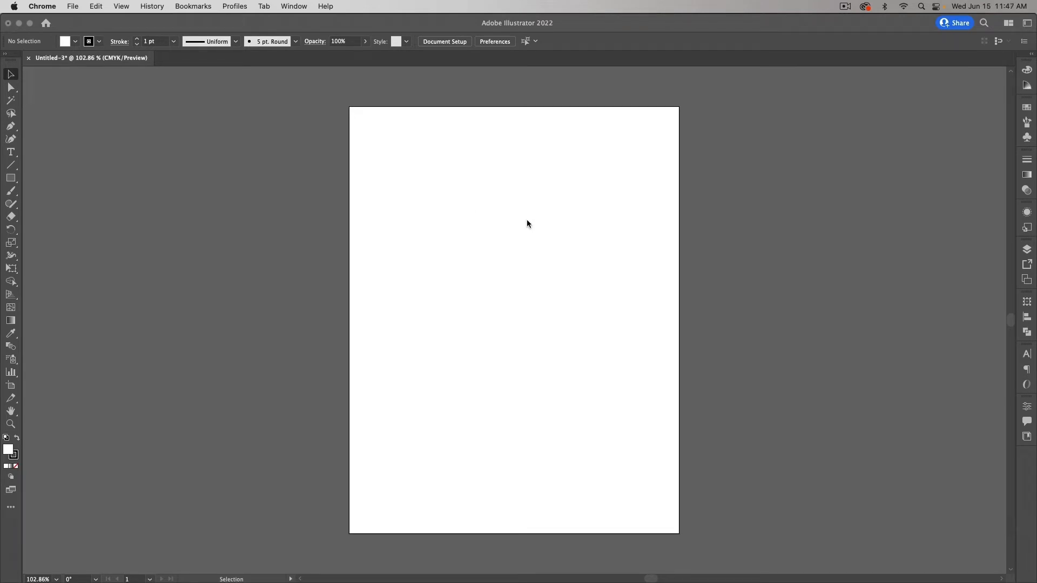
Step: Place IMG_2307 from the Photos library, sized 594 × 792 pt across the artboard
click(148, 31)
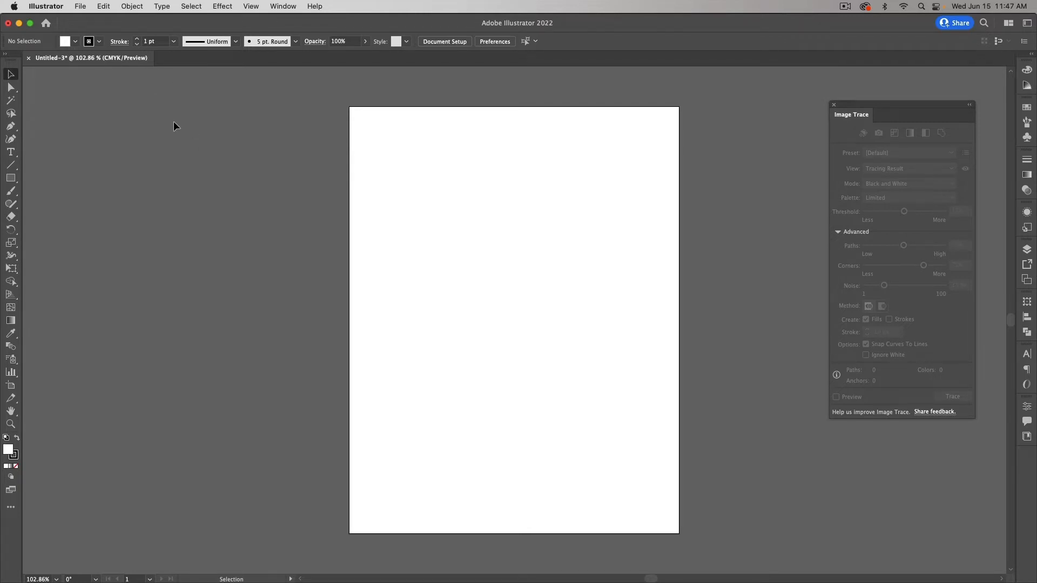
click(82, 7)
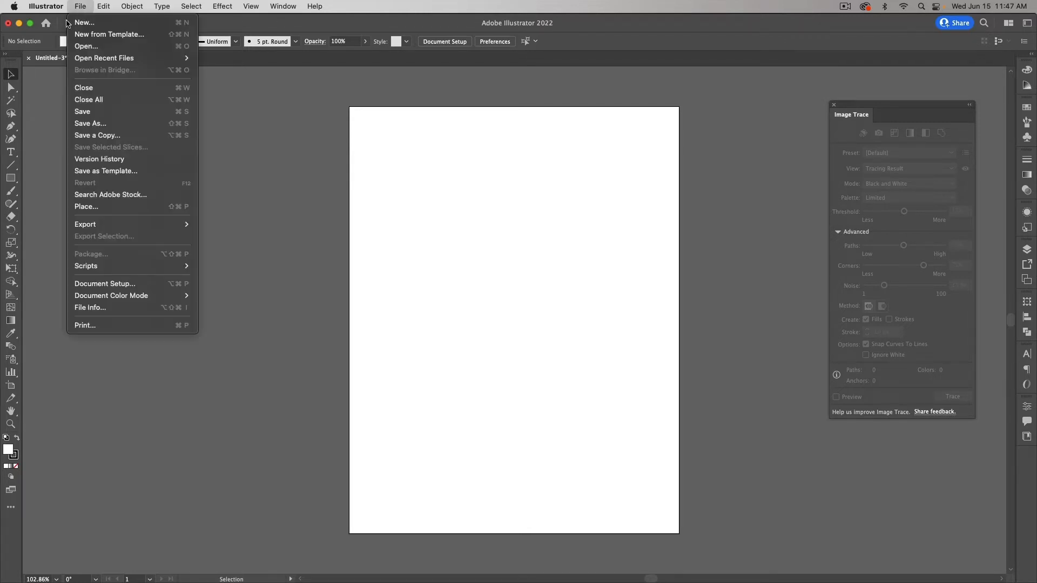
click(146, 206)
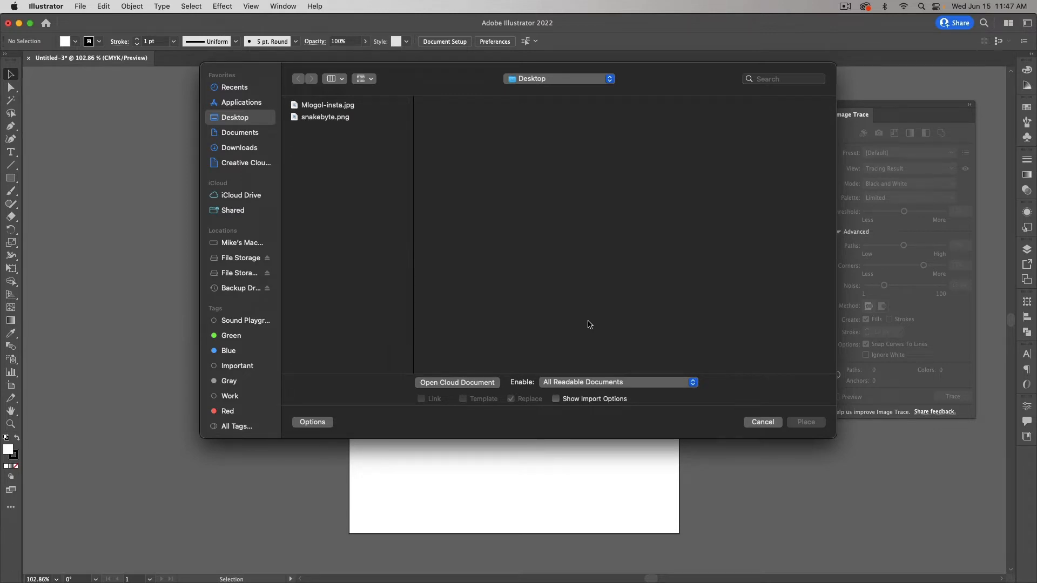
scroll(229, 334, down, 3)
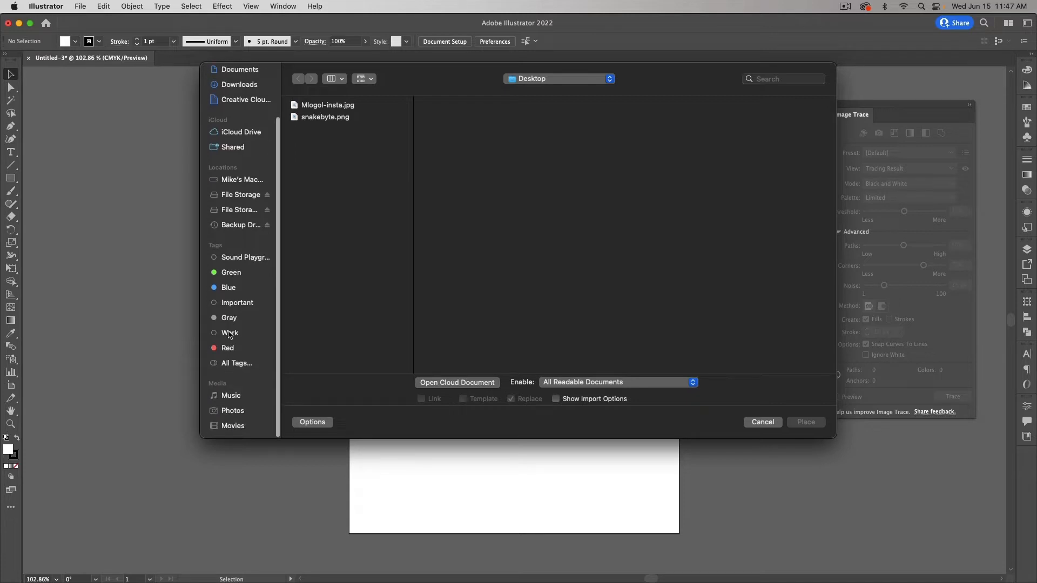
click(229, 410)
click(516, 339)
click(488, 349)
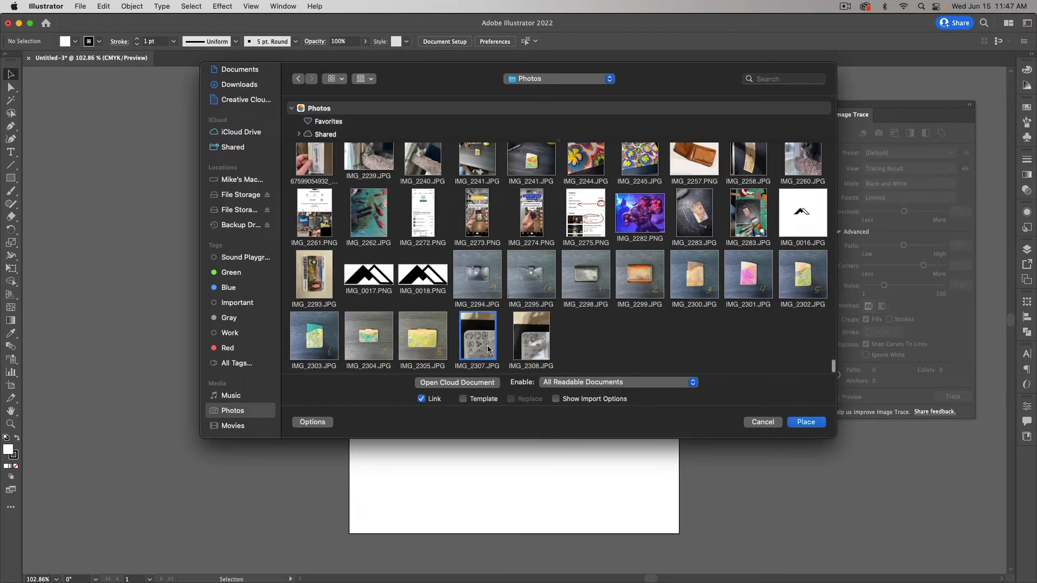
click(805, 421)
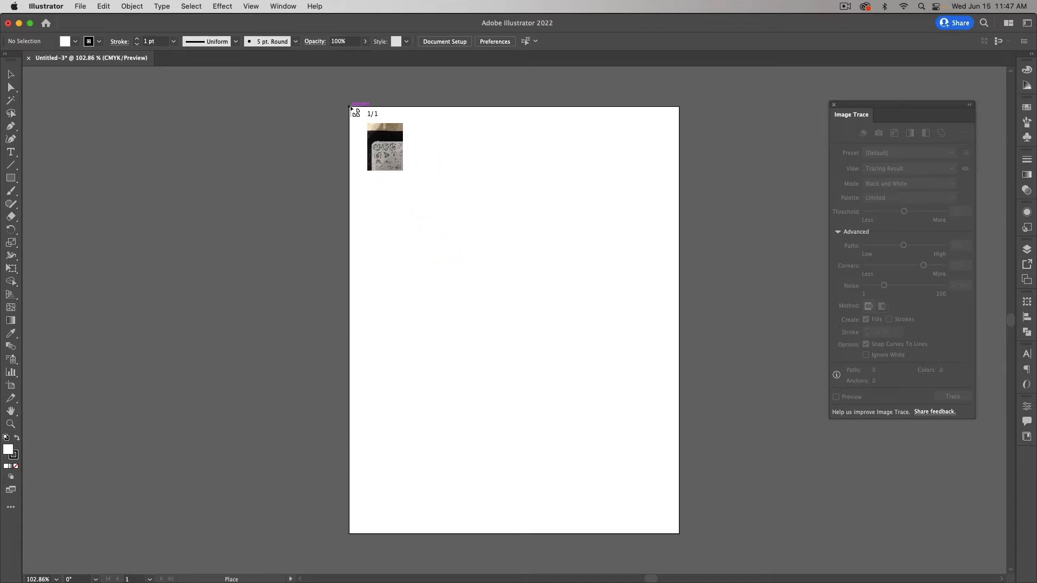
mouse_move(350, 107)
mouse_down()
mouse_move(409, 204)
mouse_move(597, 439)
mouse_move(727, 532)
mouse_up()
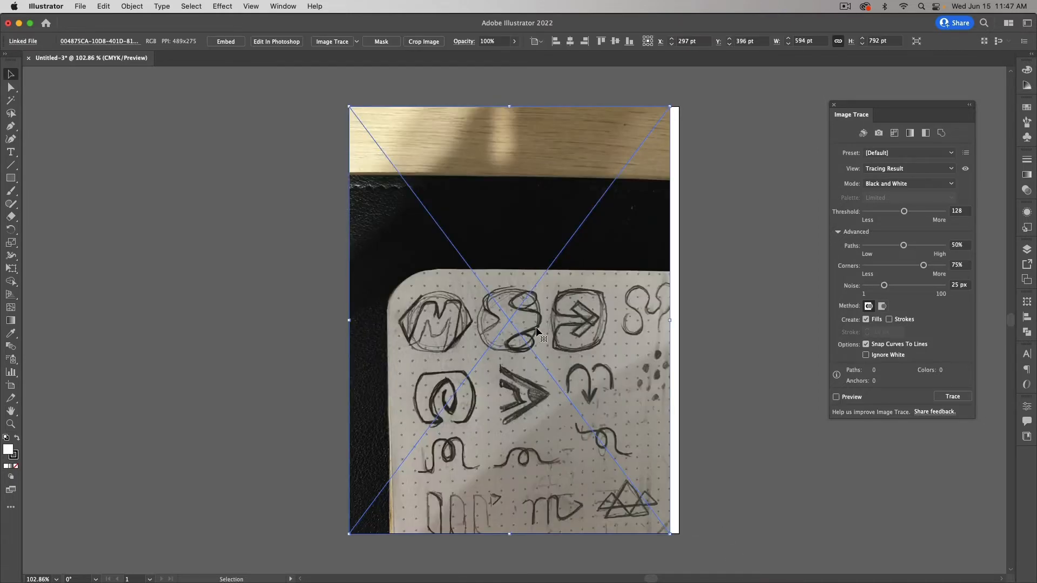
Step: Scale the sketch photo up to 906 × 1208 pt and move it left and up
drag(670, 320, 753, 320)
drag(641, 329, 497, 286)
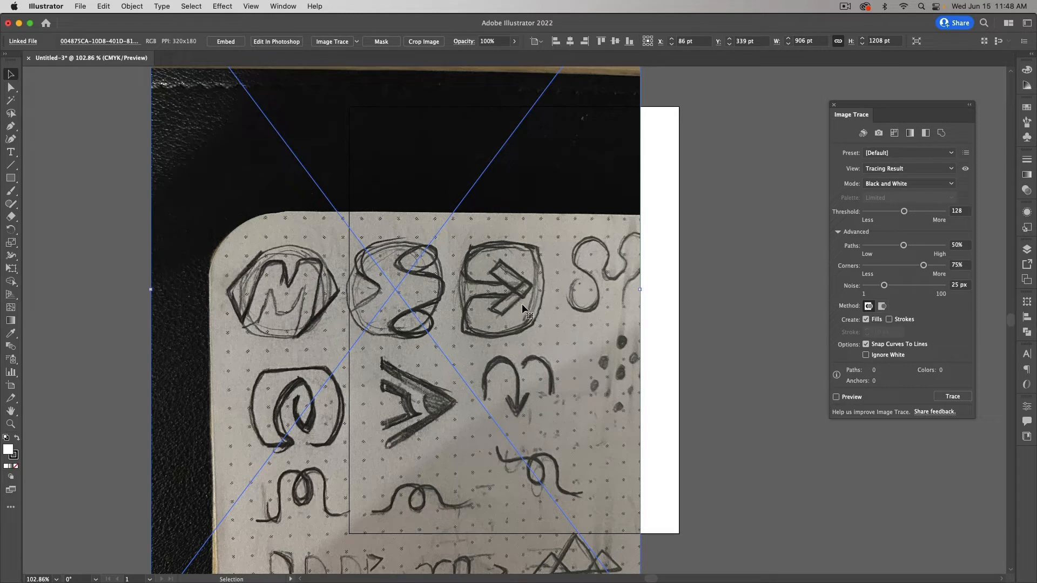
Step: Rename Layer 1 to 'original' and make it a template with images dimmed to 30%
click(1028, 249)
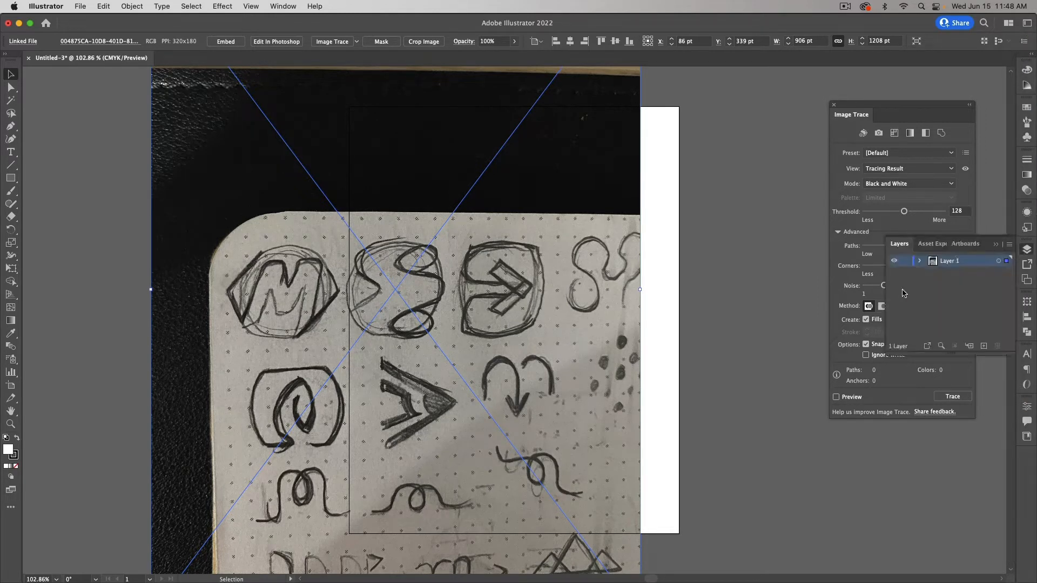
double_click(978, 264)
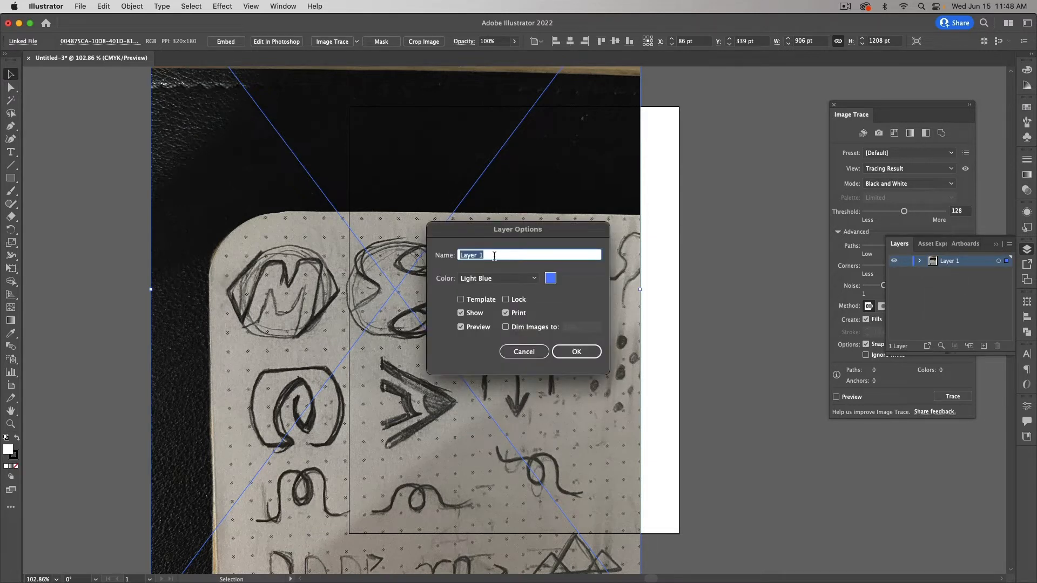
text(original)
click(480, 300)
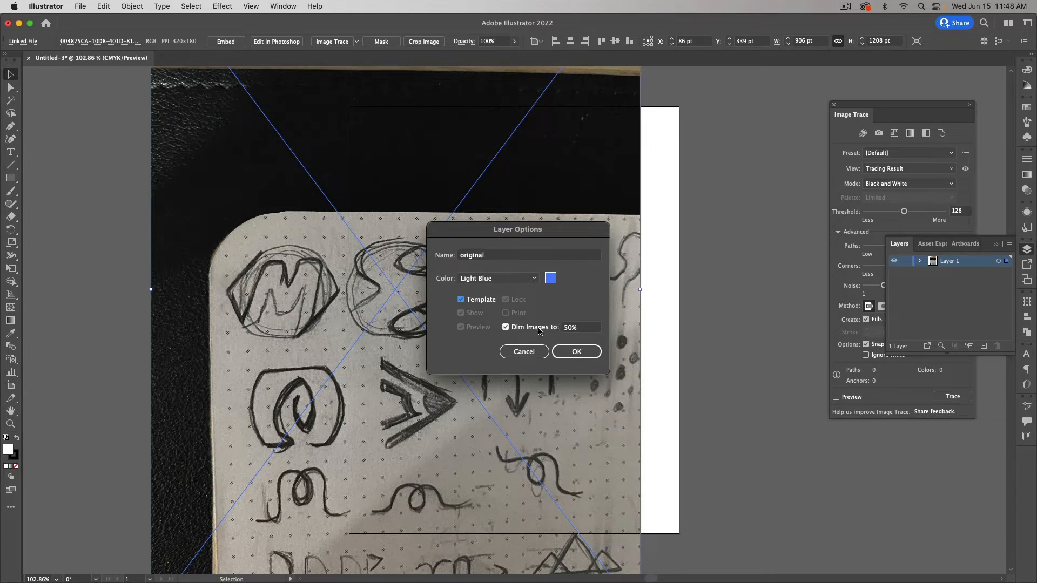
click(578, 330)
text(30)
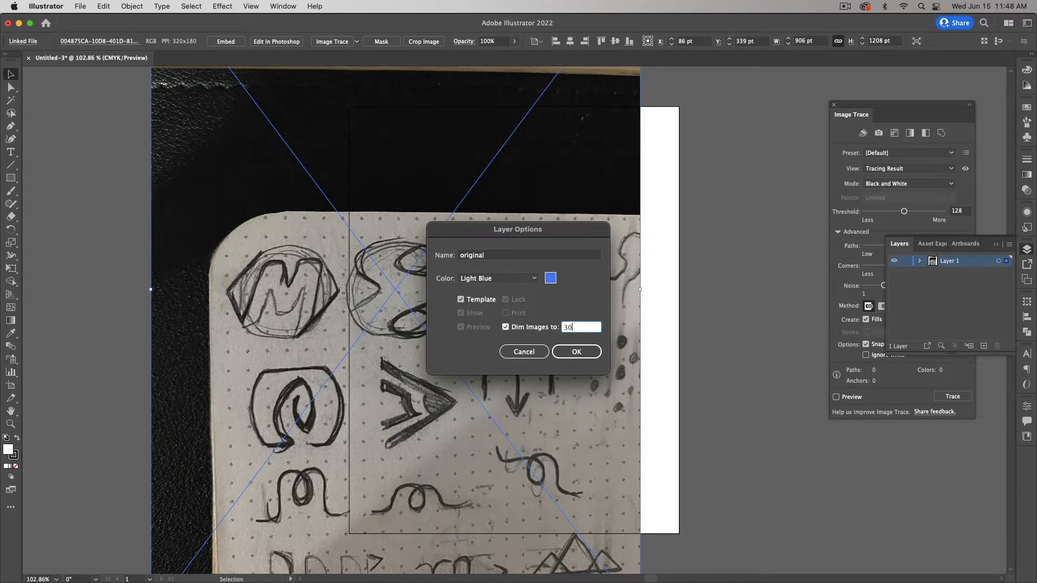
key(Tab)
click(576, 352)
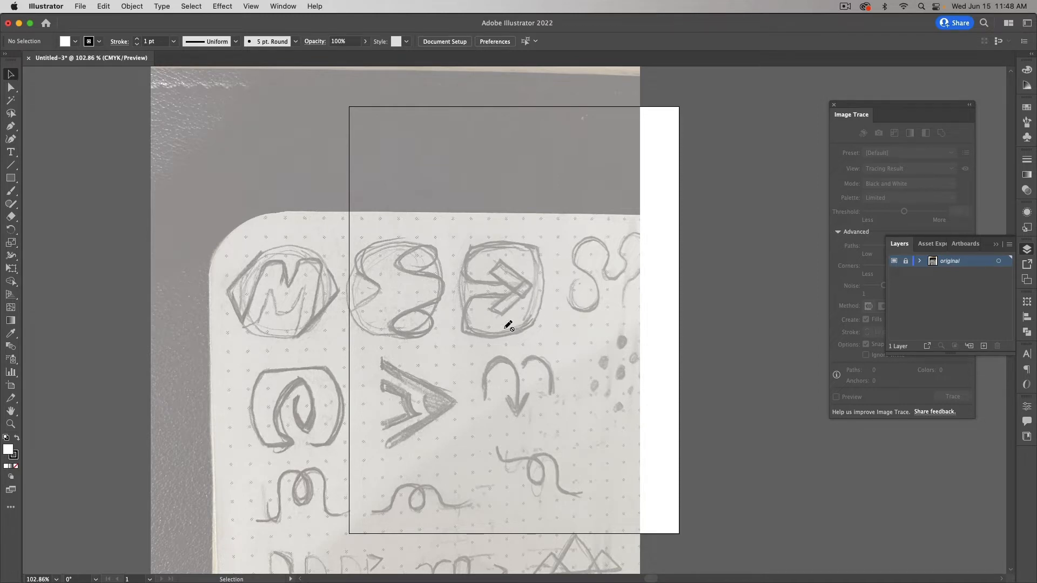
Step: On a new Layer 2, draw a 154 × 154 pt square over the arrow sketch with no fill
click(15, 181)
drag(15, 181, 34, 178)
click(984, 346)
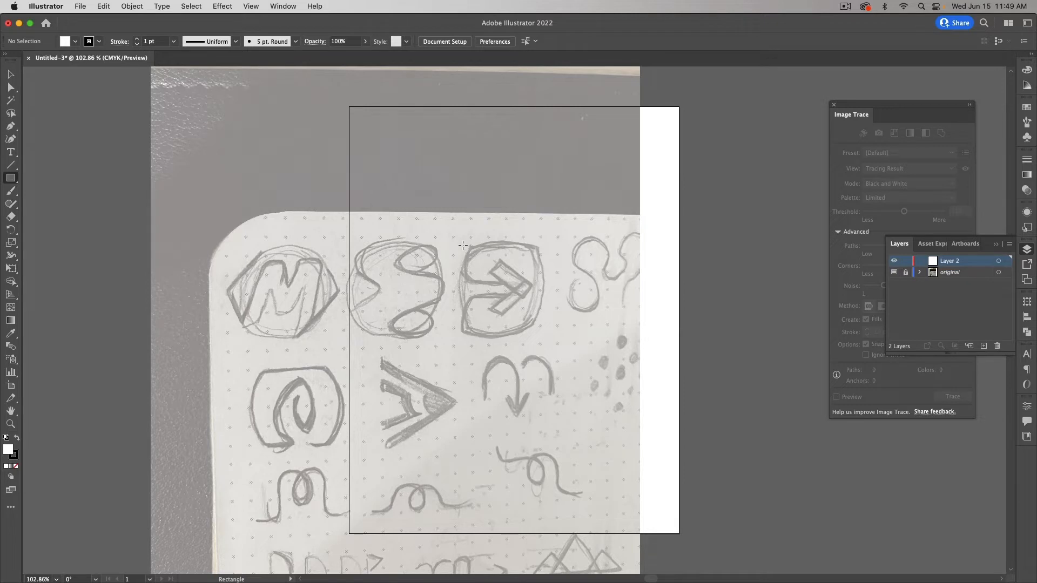
drag(462, 245, 521, 298)
key(v)
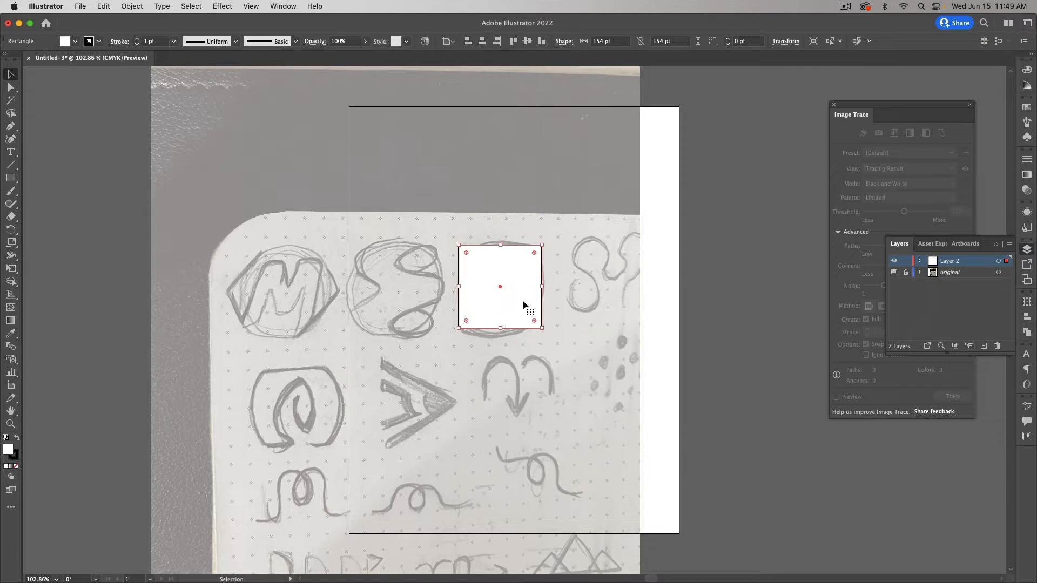
click(15, 466)
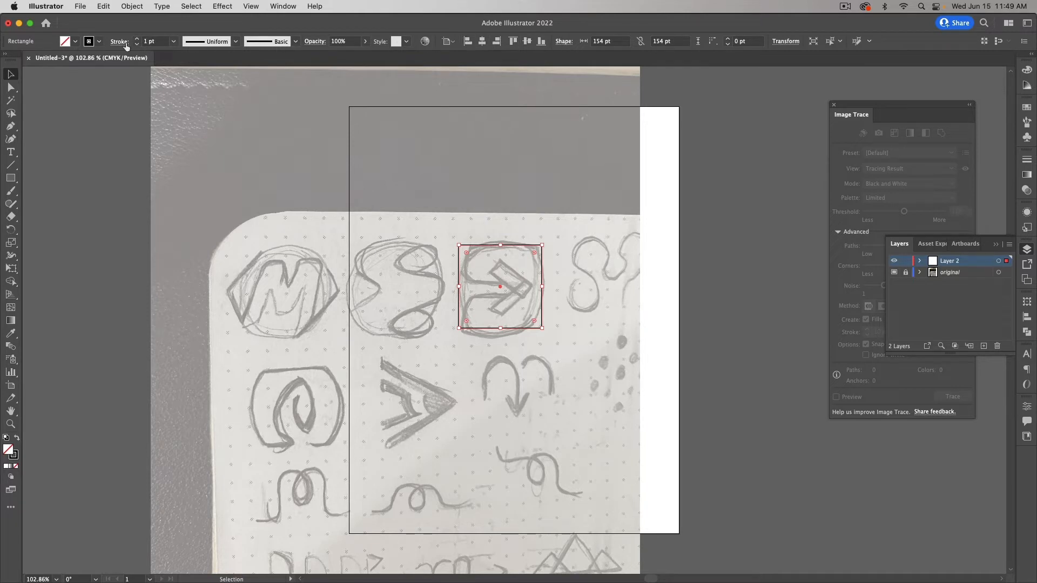
Step: Hide and then restore the Control bar from the Window menu
click(288, 10)
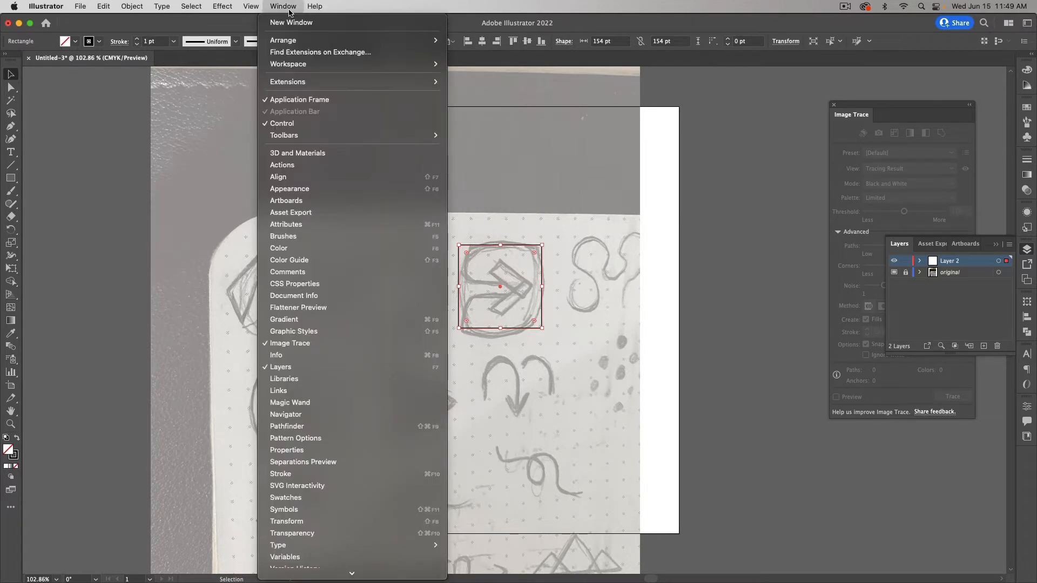
click(301, 129)
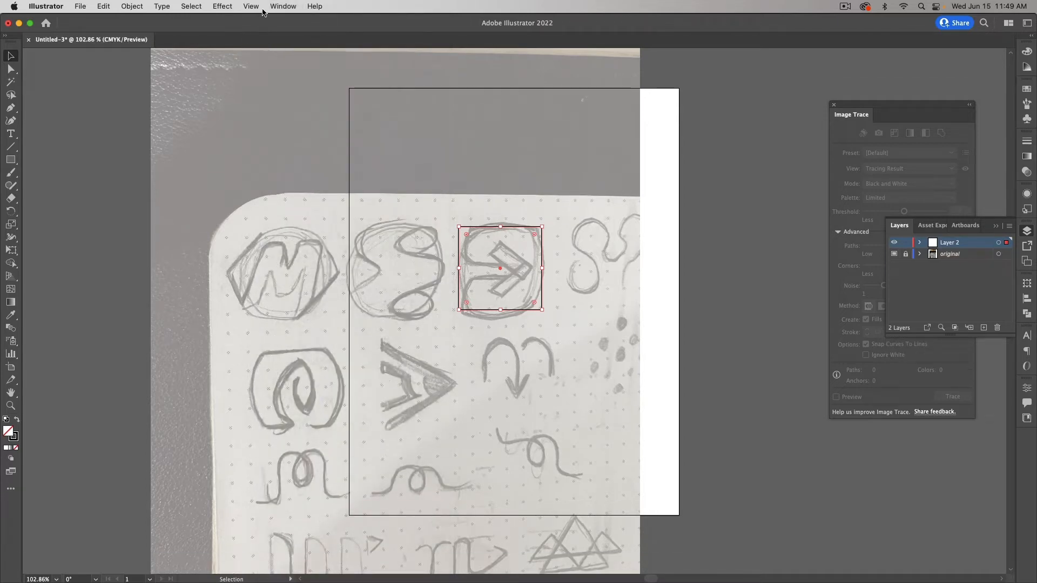
click(272, 8)
click(324, 124)
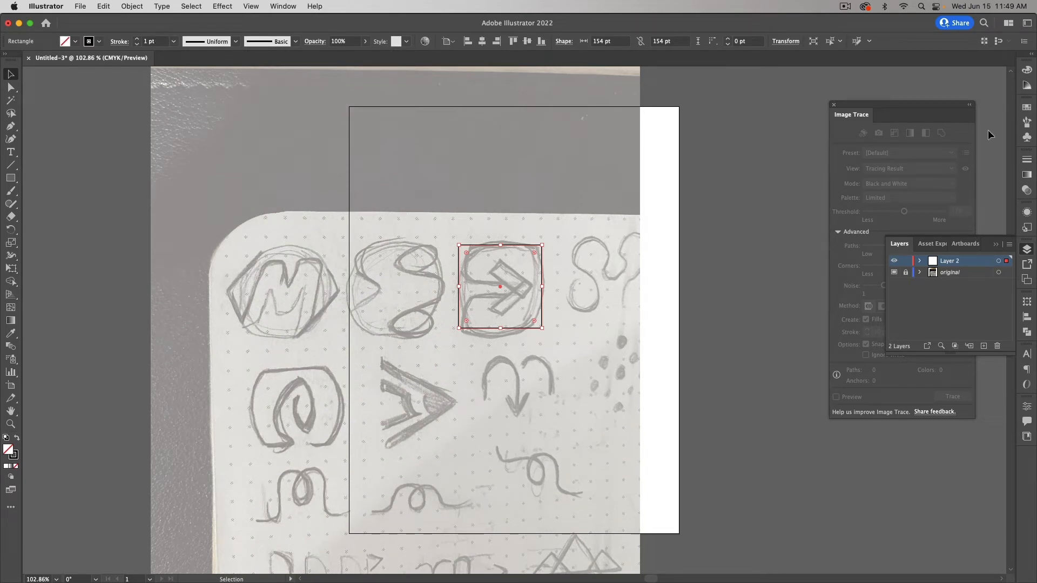
Step: Raise the square's stroke weight to 15 pt in the Stroke panel
click(1028, 162)
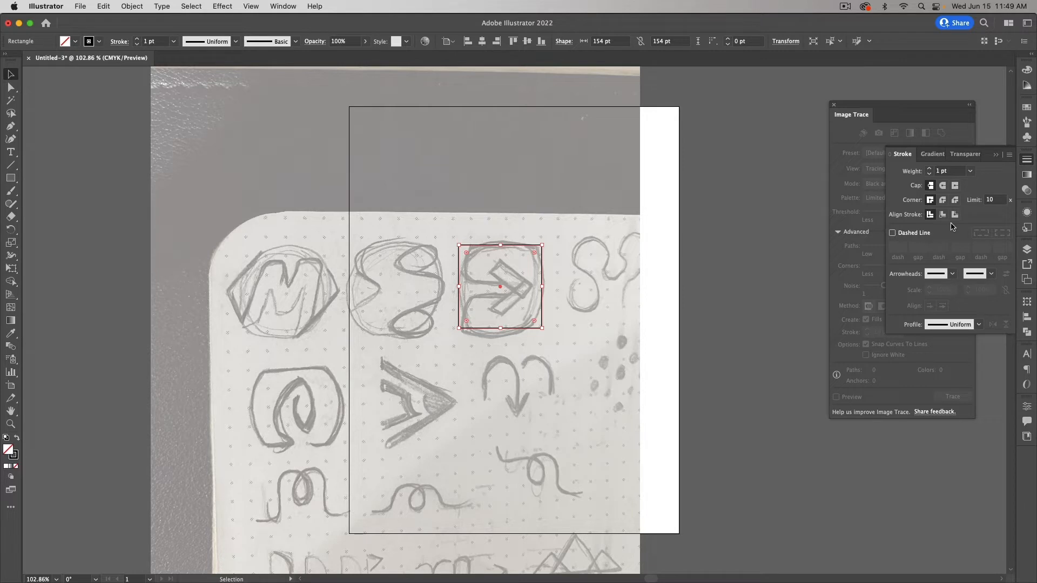
click(937, 169)
click(929, 168)
click(928, 168)
click(928, 168)
click(928, 168)
click(929, 168)
click(929, 168)
click(930, 169)
click(929, 169)
click(930, 169)
click(930, 169)
click(929, 169)
click(929, 169)
click(930, 169)
click(930, 169)
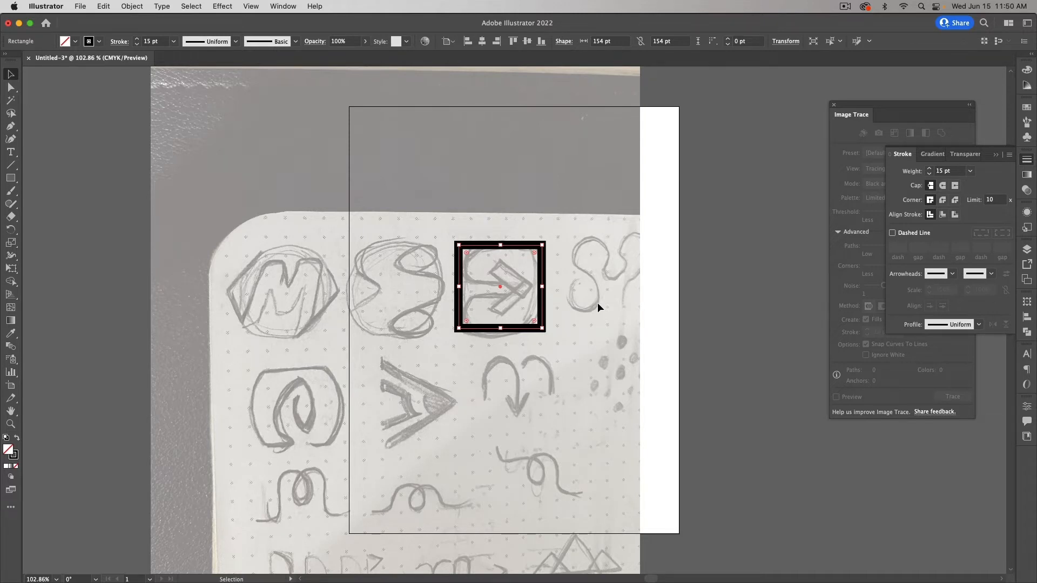
key(a)
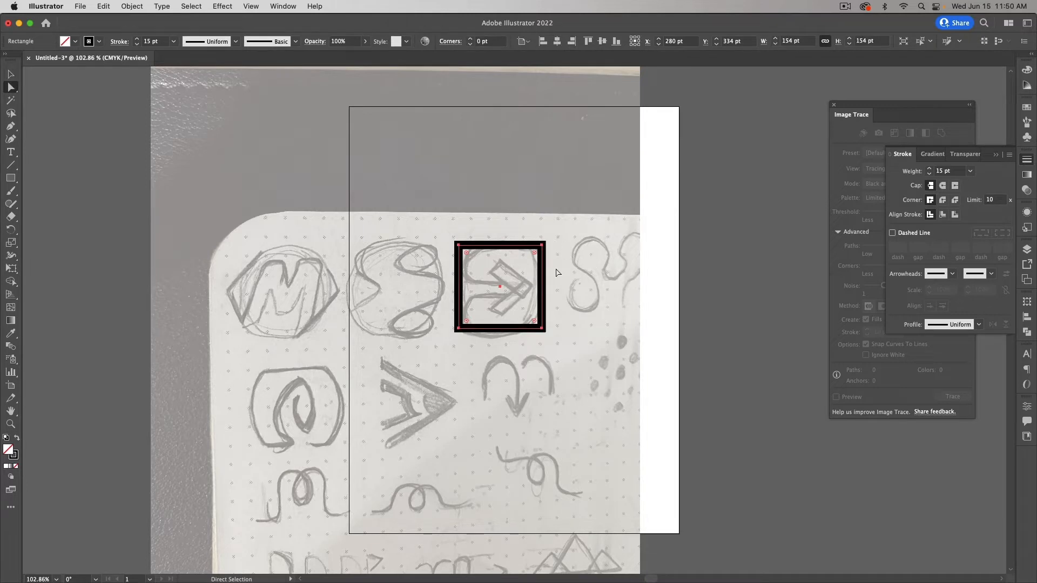
Step: Add a midpoint anchor on each of the square's four edges with the Pen tool
key(p)
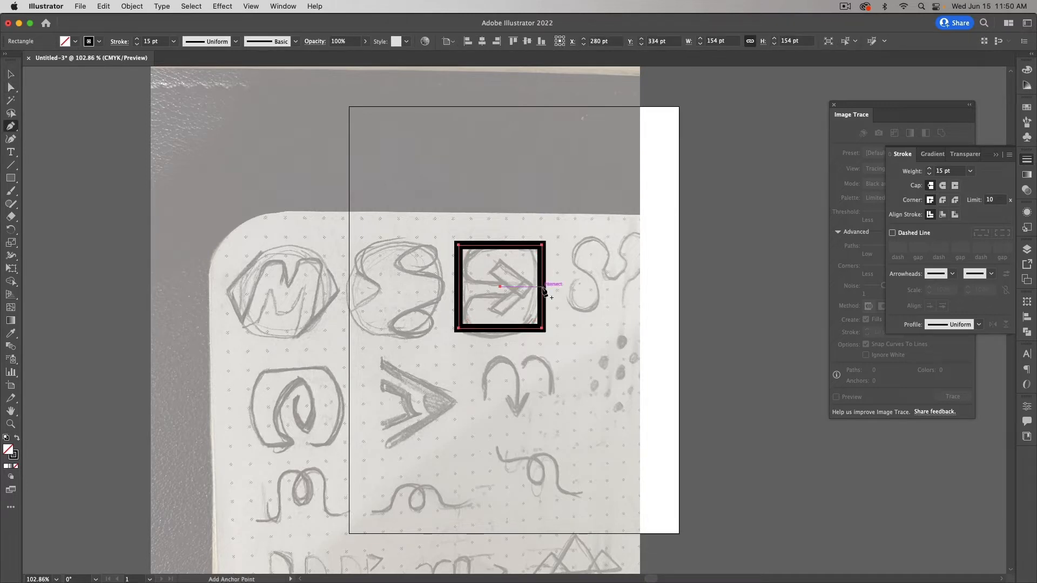
click(542, 287)
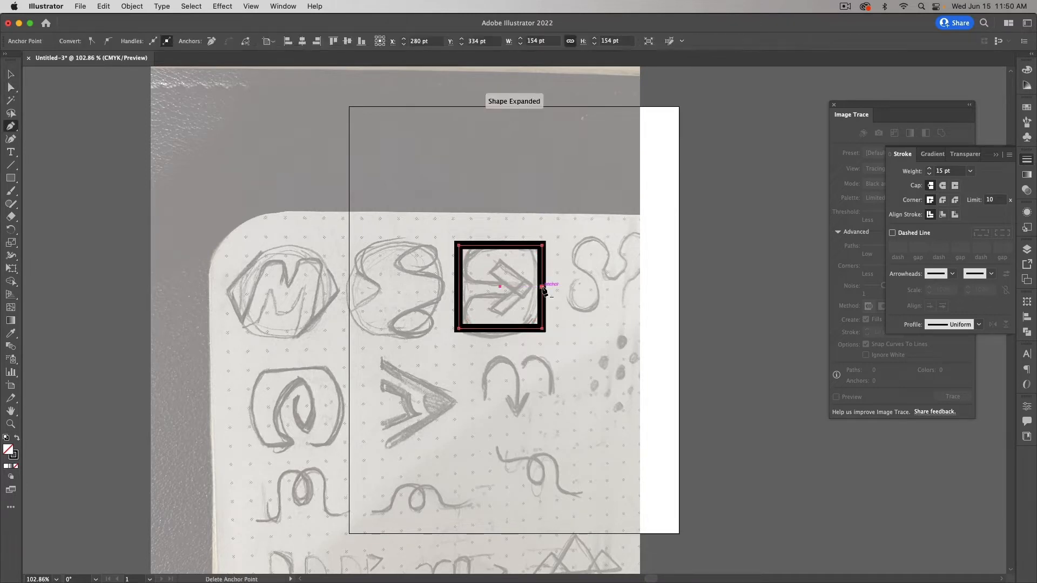
click(500, 246)
click(459, 286)
click(500, 327)
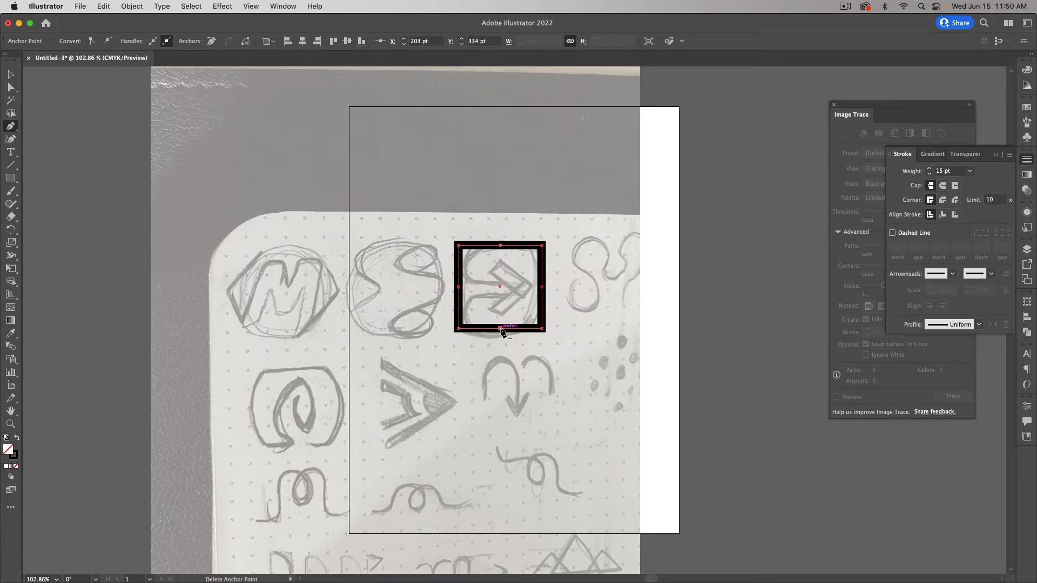
Step: Select the top edge's midpoint anchor and nudge it up to bow the edge
key(a)
click(543, 287)
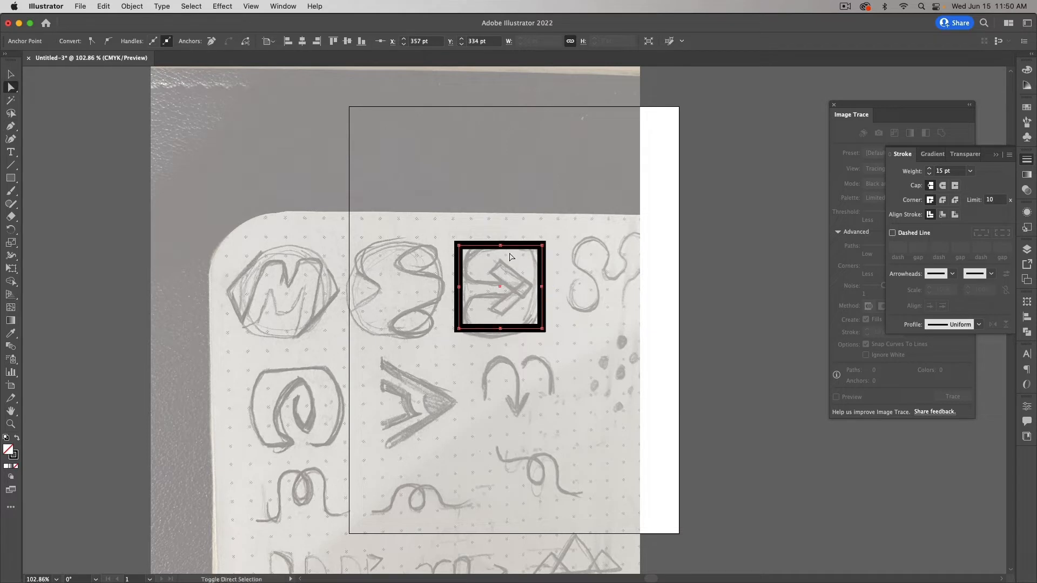
shift+click(501, 246)
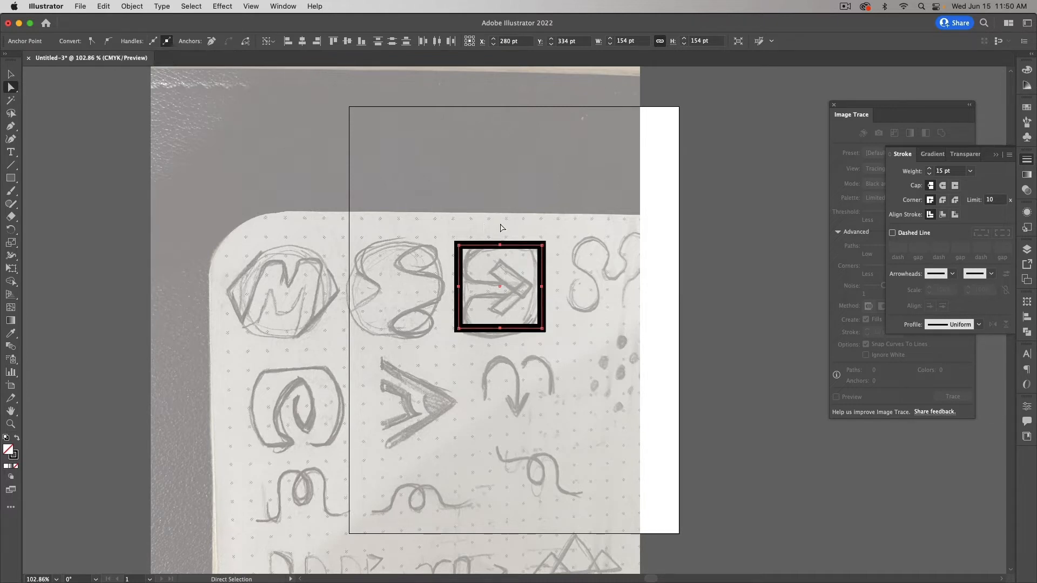
click(623, 258)
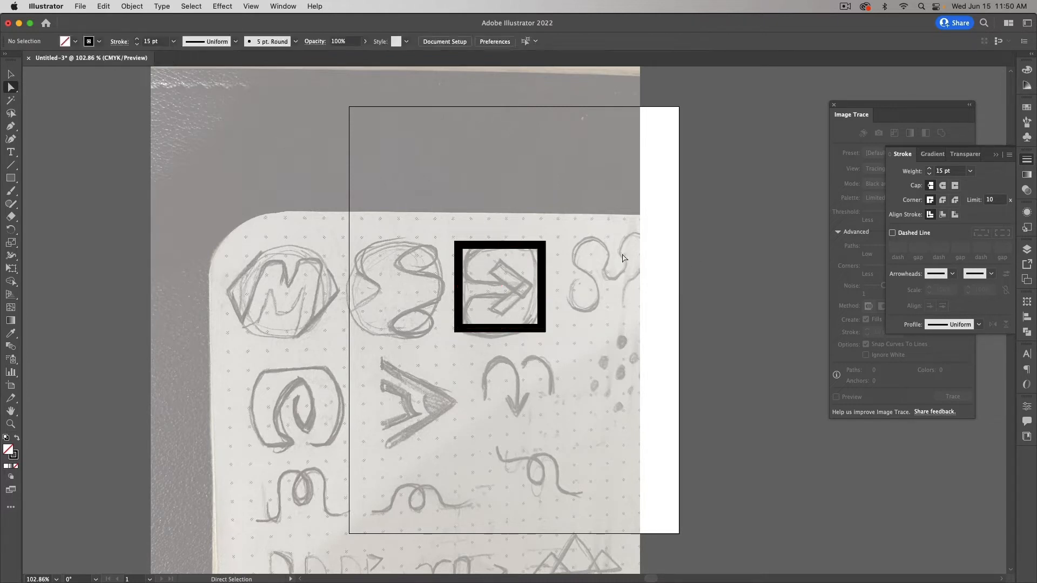
click(512, 247)
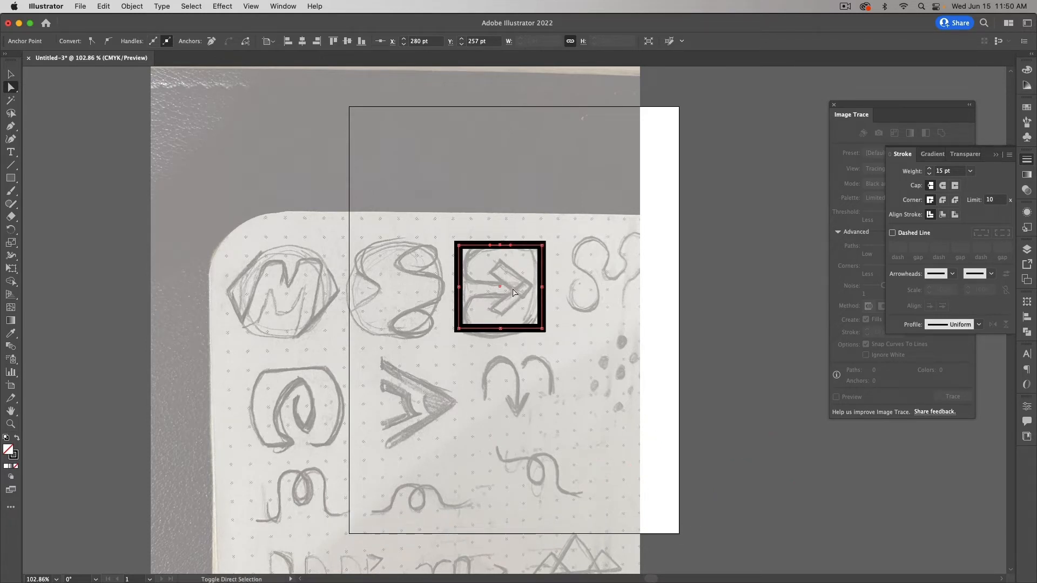
key(Up)
key(Up)
key(Up)
Step: Nudge the bottom, right and left midpoint anchors outward so every side bulges
click(501, 329)
key(Down)
key(Down)
key(Down)
key(Down)
key(Down)
click(542, 288)
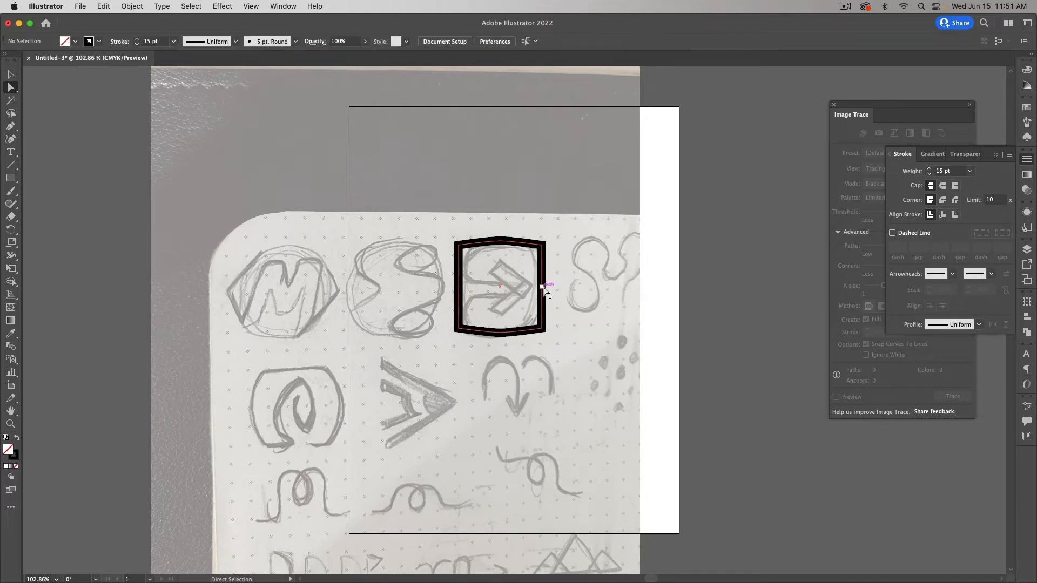
key(Right)
key(Right)
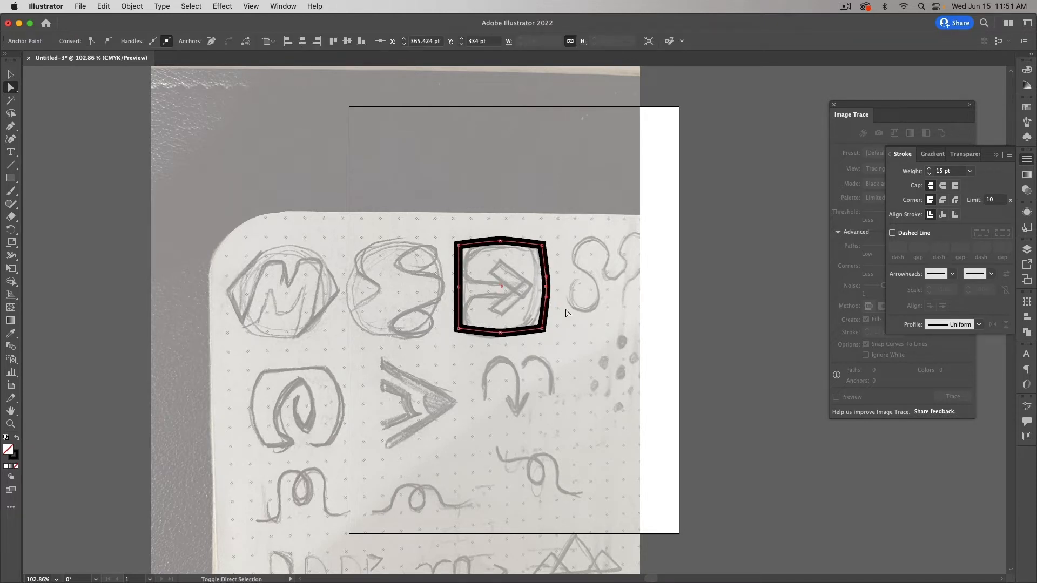
click(459, 288)
key(Left)
key(Left)
key(Left)
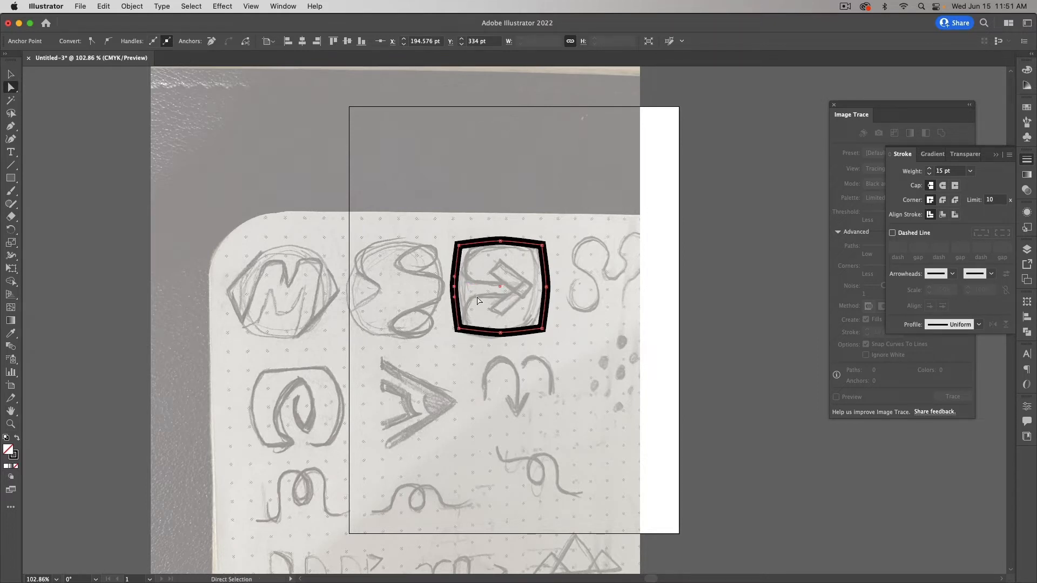
click(573, 302)
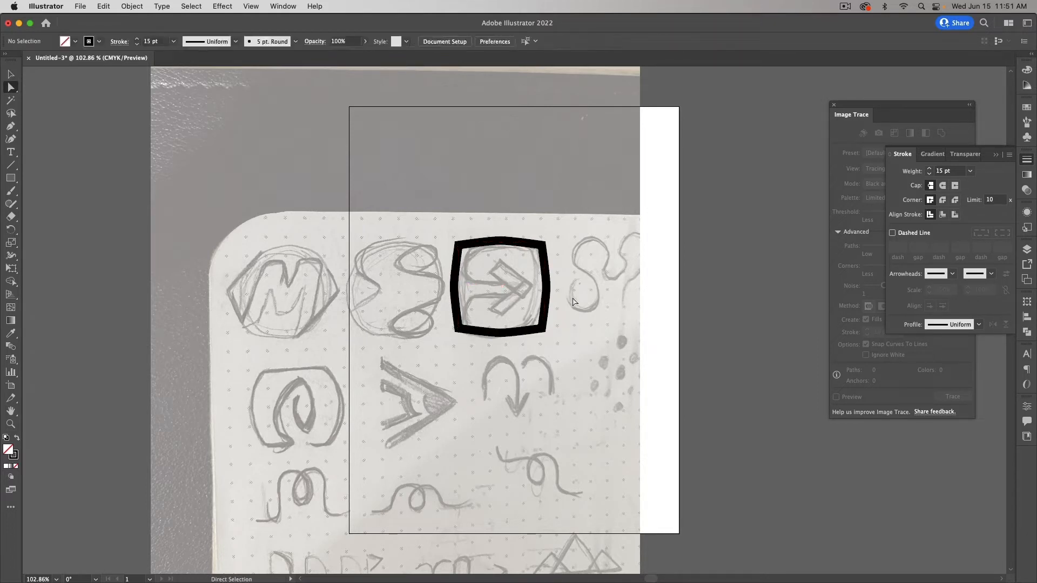
click(547, 289)
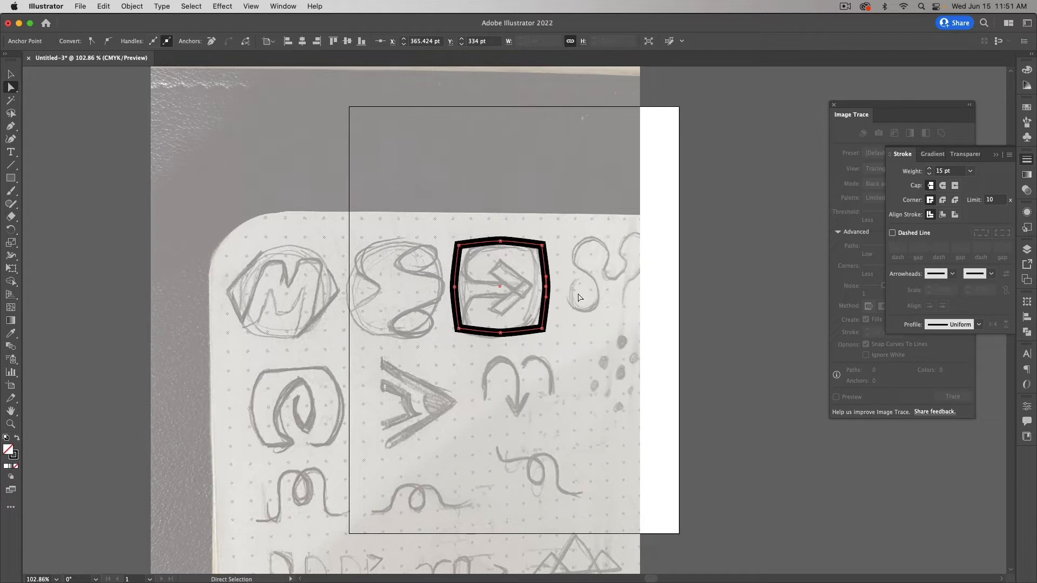
click(10, 177)
Step: Draw a wide rectangle across the frame and vertically centre-align it with the frame
drag(427, 265, 570, 317)
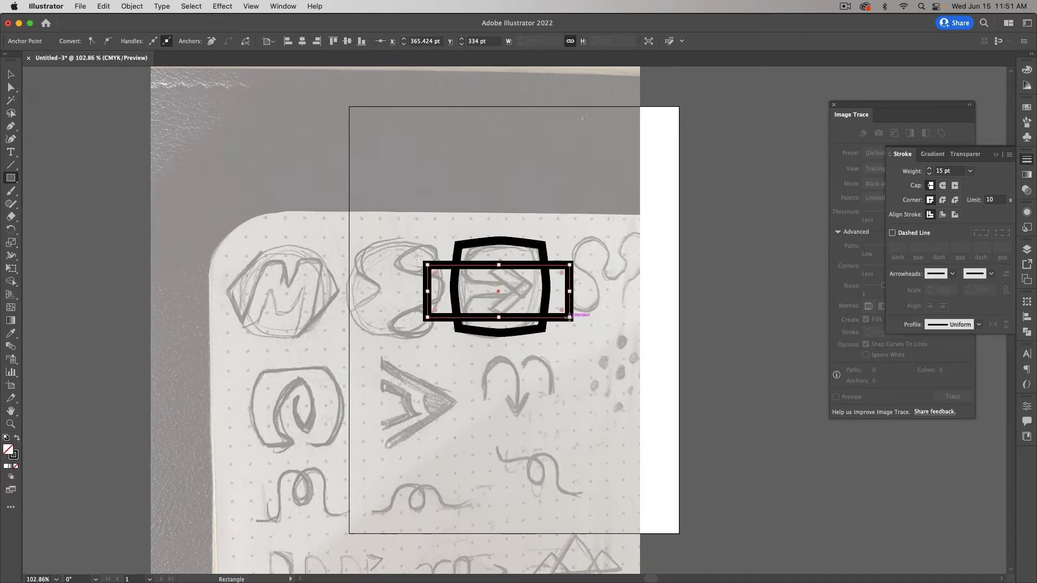
key(v)
shift+click(535, 267)
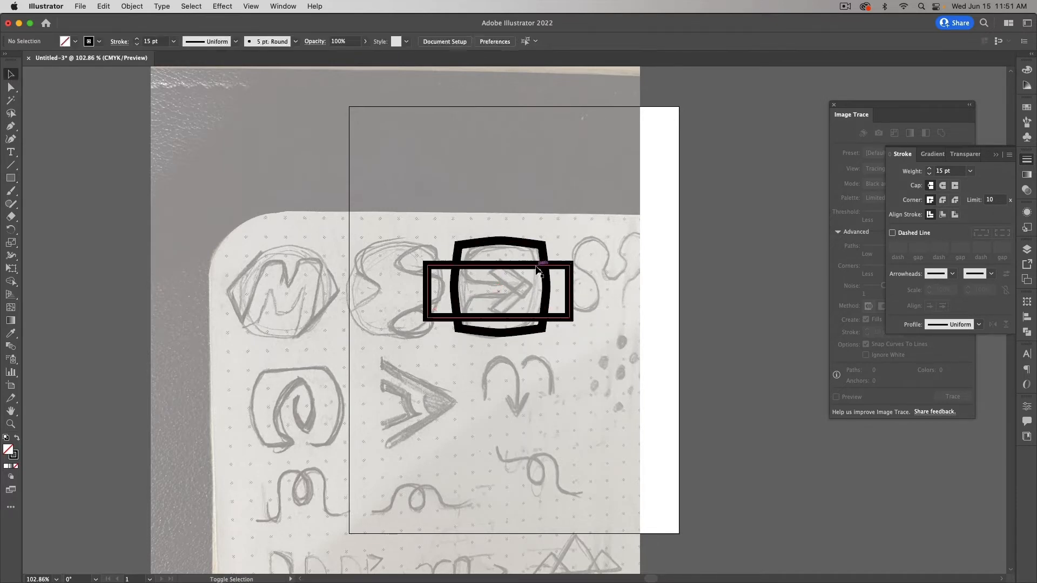
shift+click(538, 265)
shift+click(543, 254)
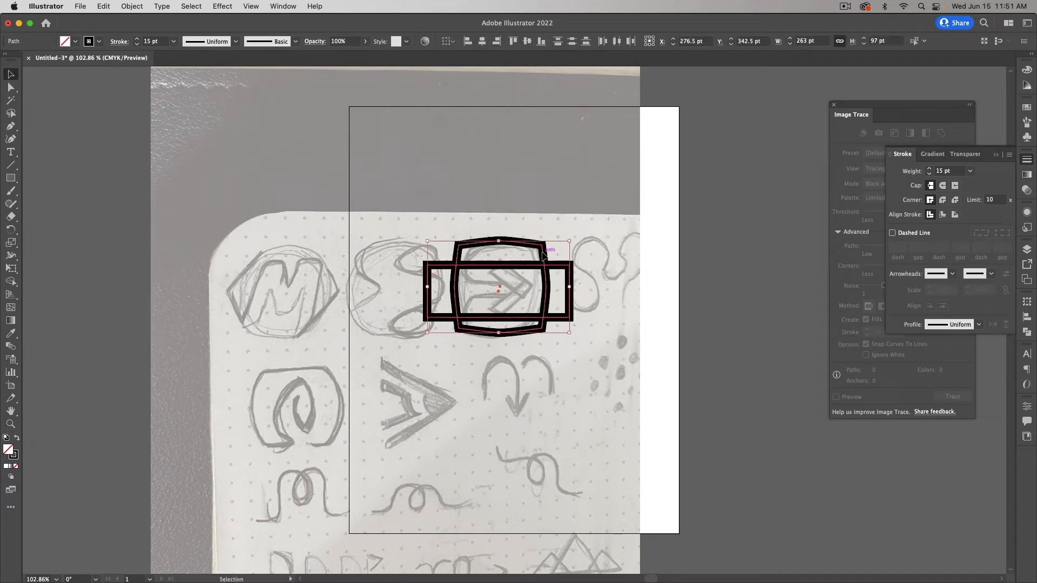
click(527, 41)
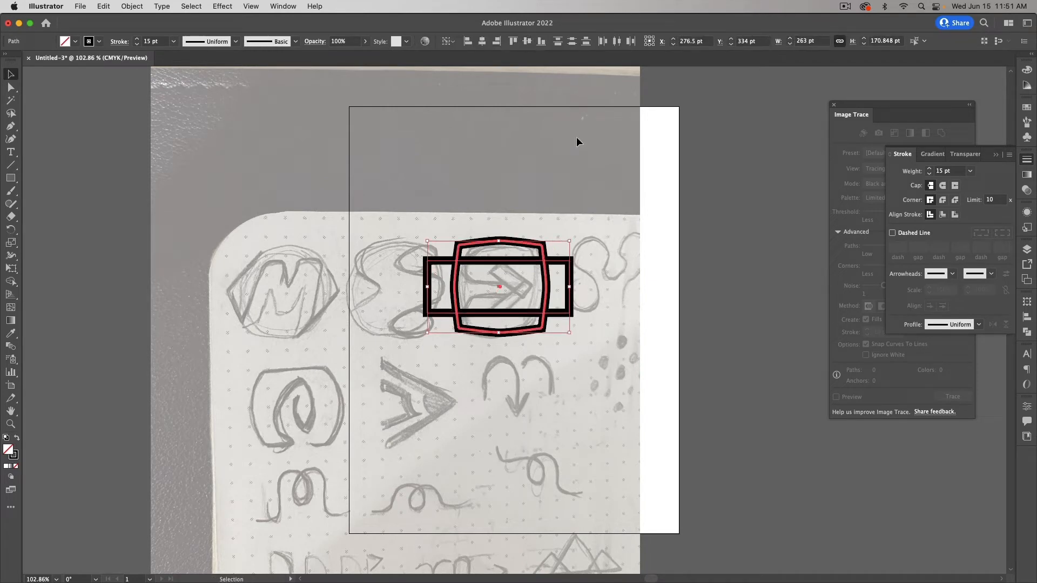
click(690, 239)
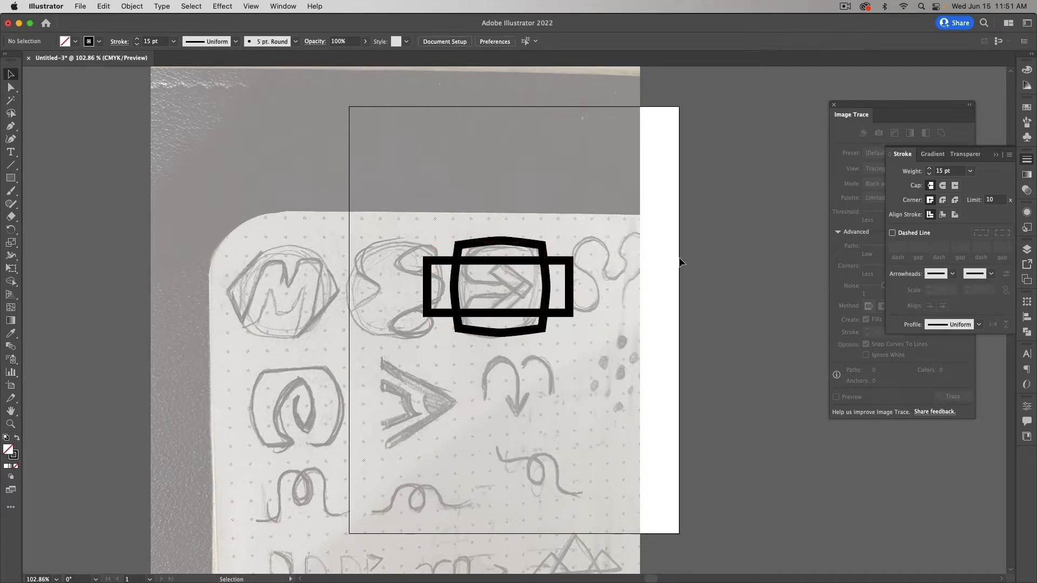
Step: Scale the right and left midpoint handles vertically so both sides curve smoothly outward
click(549, 287)
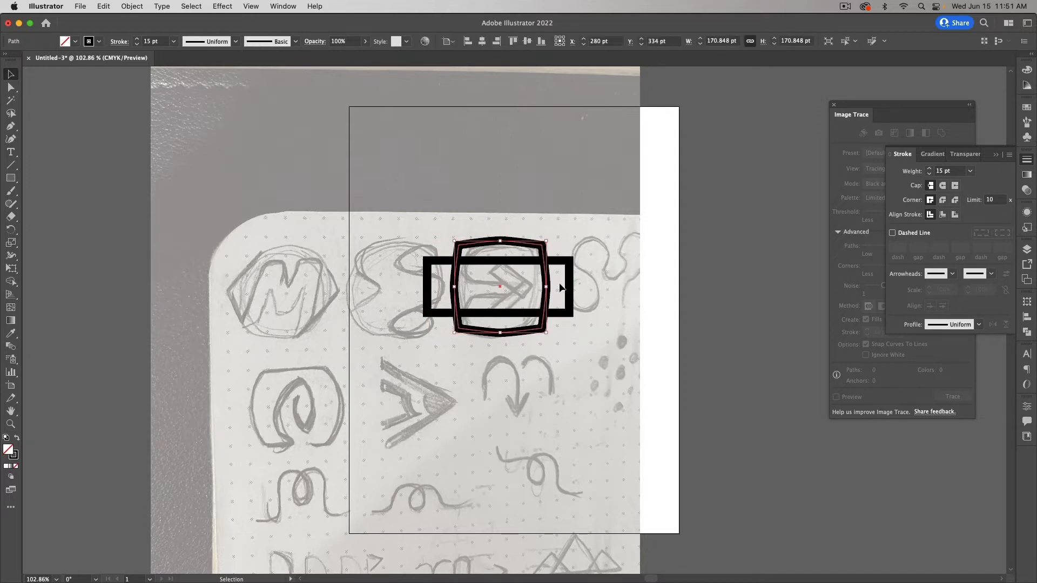
key(super+equal)
key(super+equal)
key(super+equal)
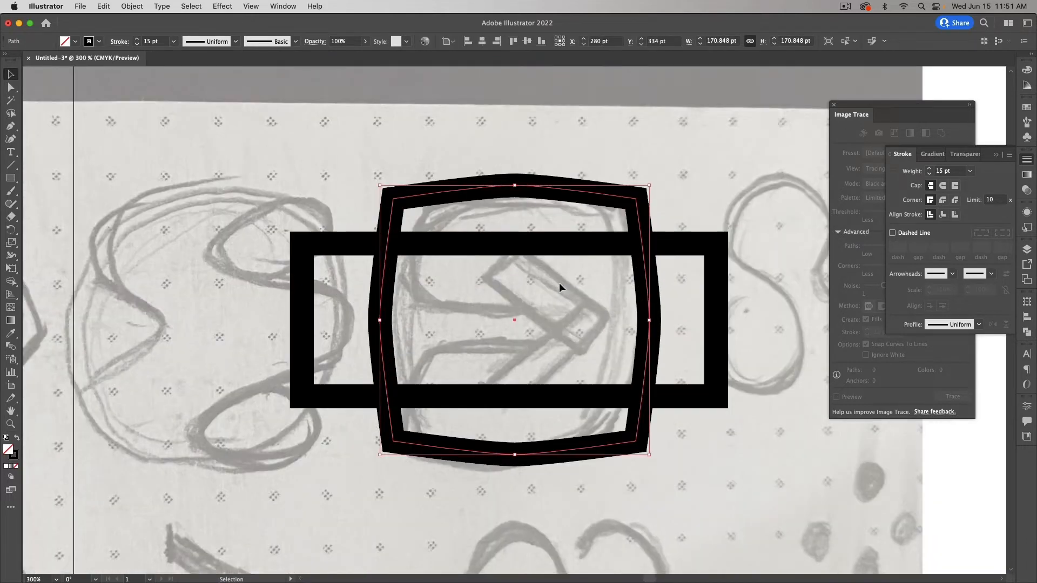
key(a)
click(649, 320)
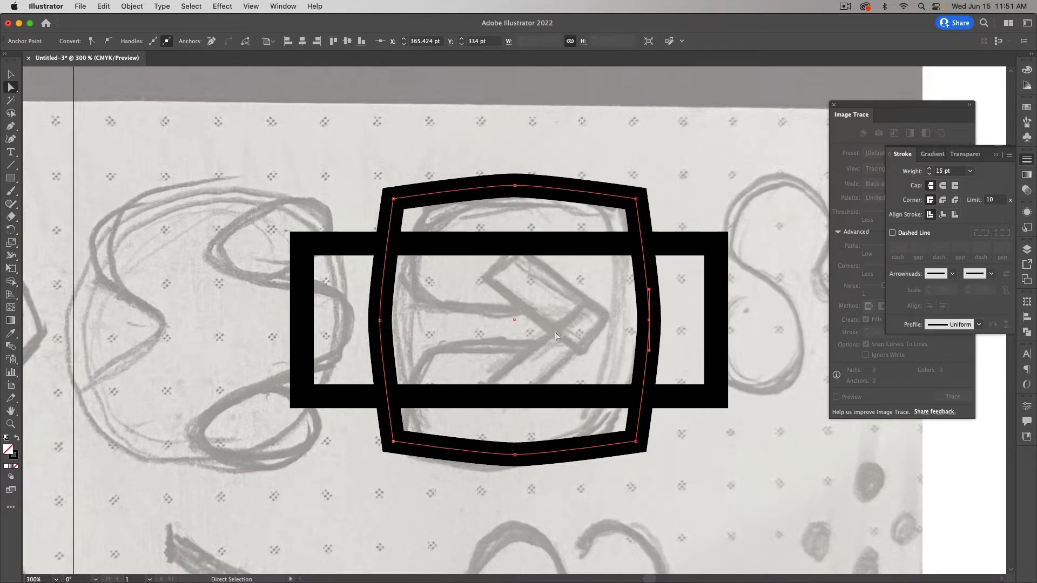
key(s)
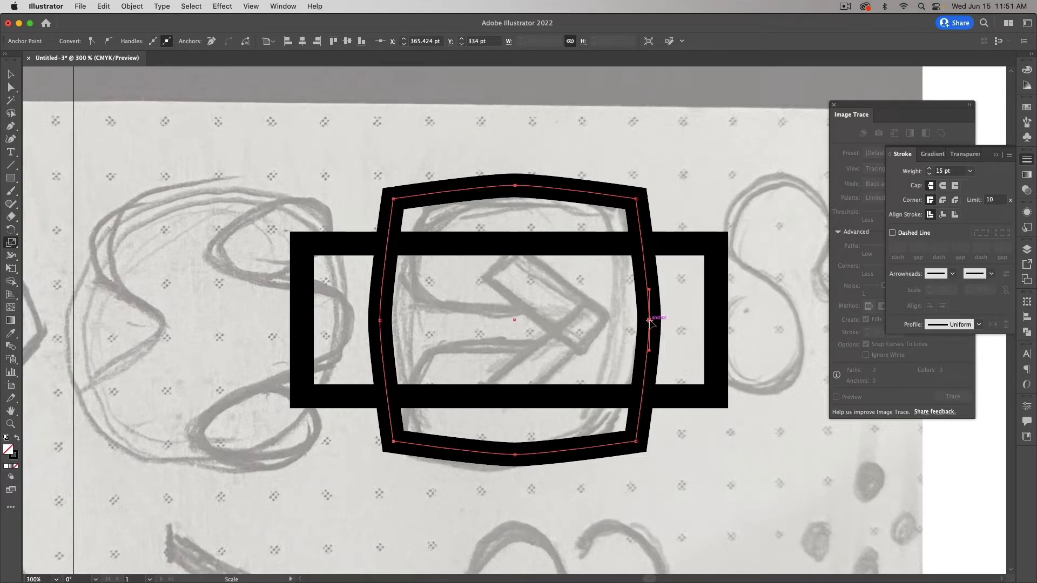
drag(650, 290, 652, 244)
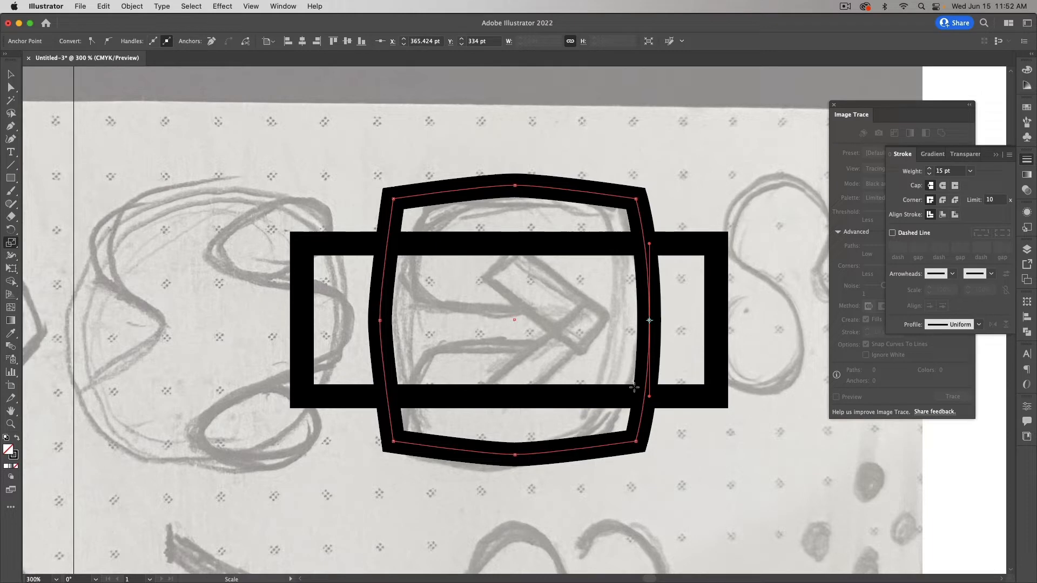
key(a)
click(381, 320)
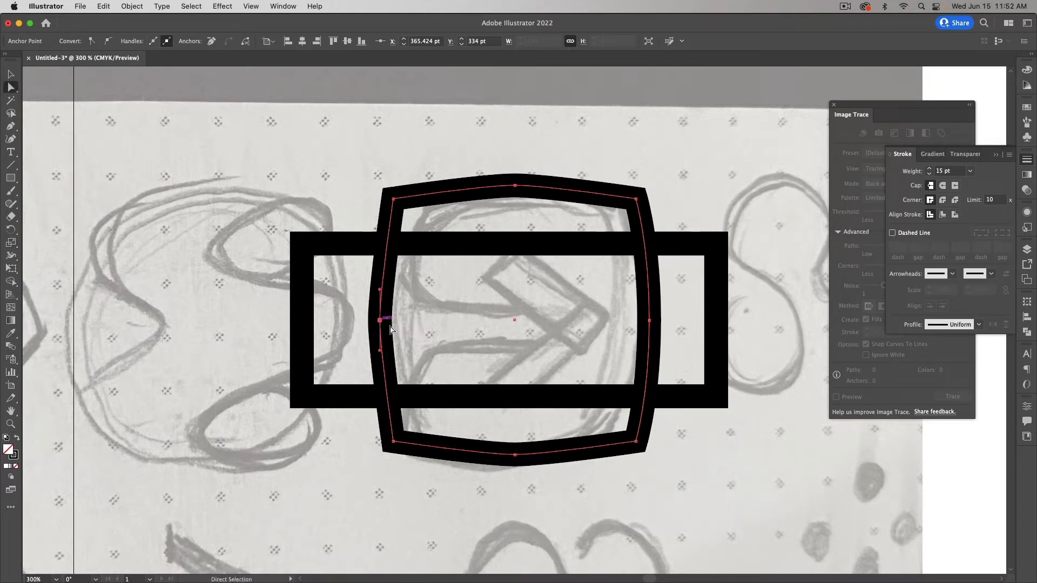
key(s)
click(380, 320)
drag(380, 288, 380, 244)
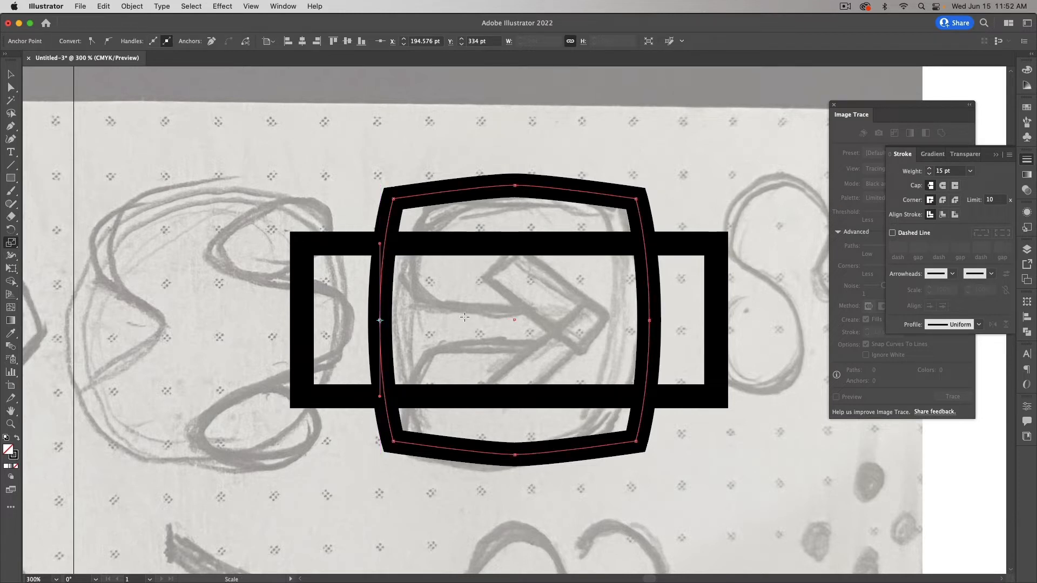
Step: Rotate the helper rectangle 90° to stand vertically through the frame
key(v)
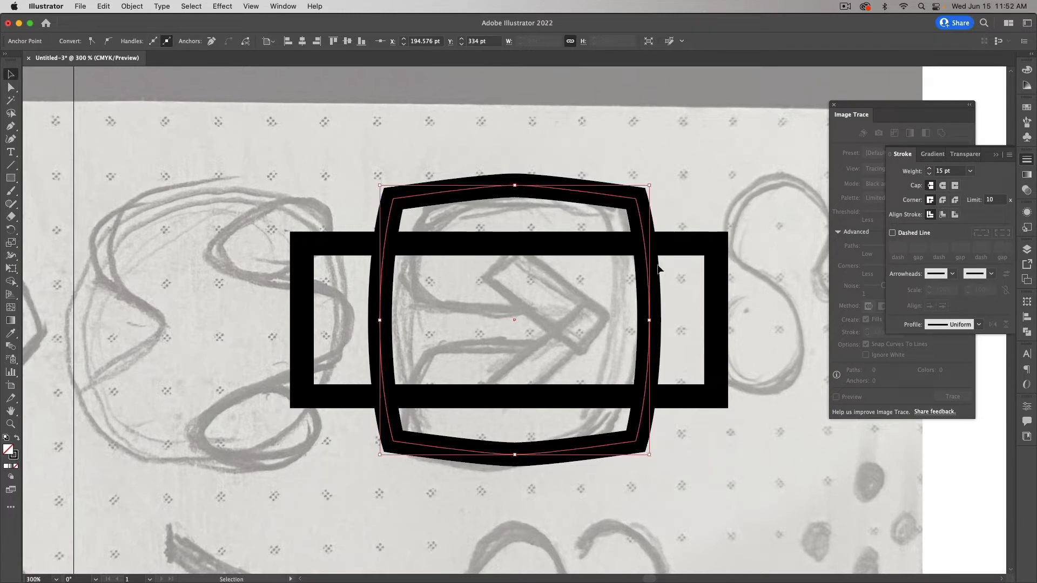
click(690, 241)
drag(721, 243, 469, 155)
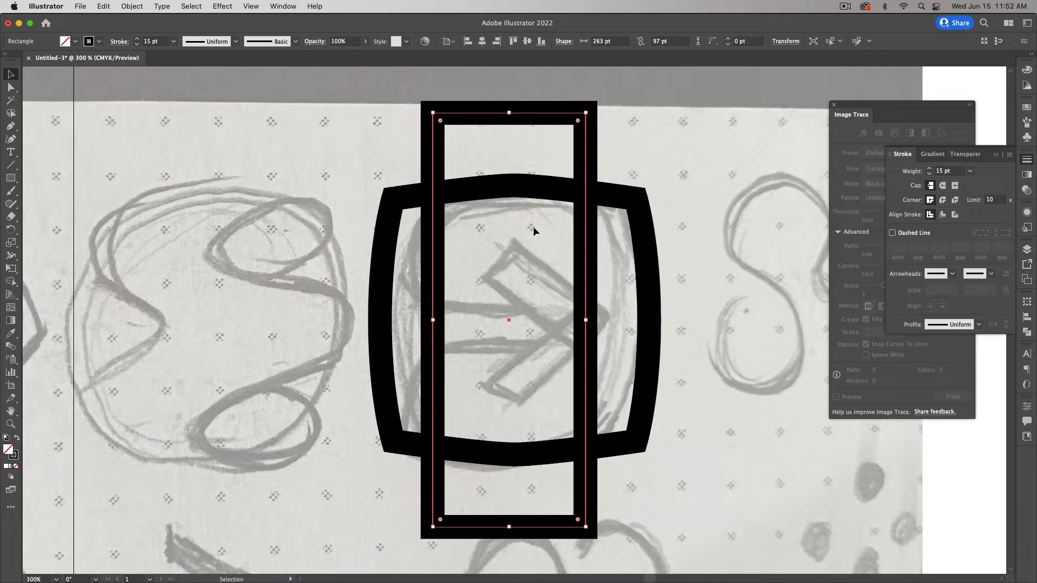
Step: Scale the top and bottom midpoint handles horizontally so those edges curve smoothly
key(a)
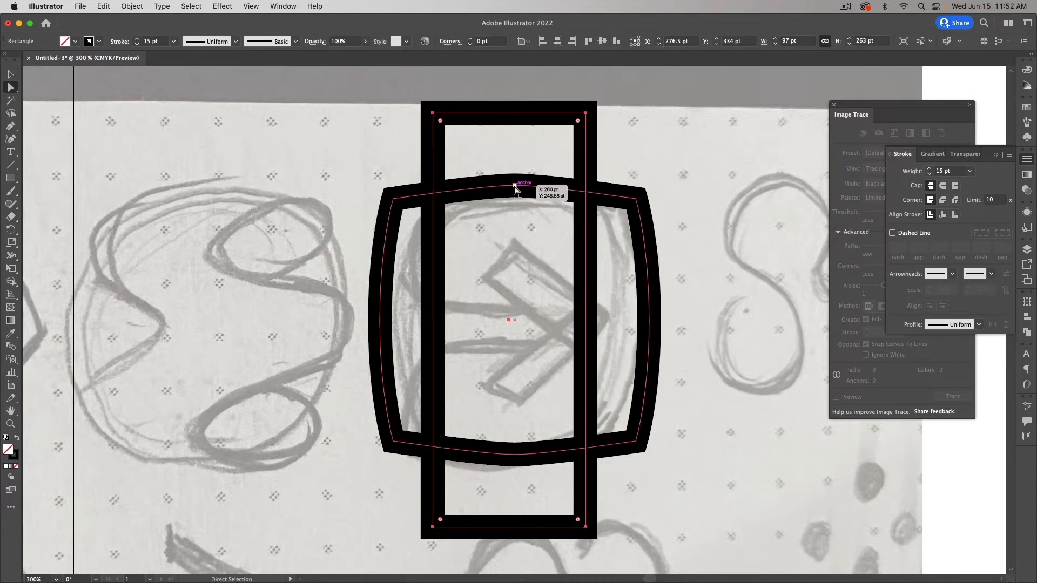
click(514, 185)
key(s)
drag(548, 187, 588, 186)
key(a)
click(514, 455)
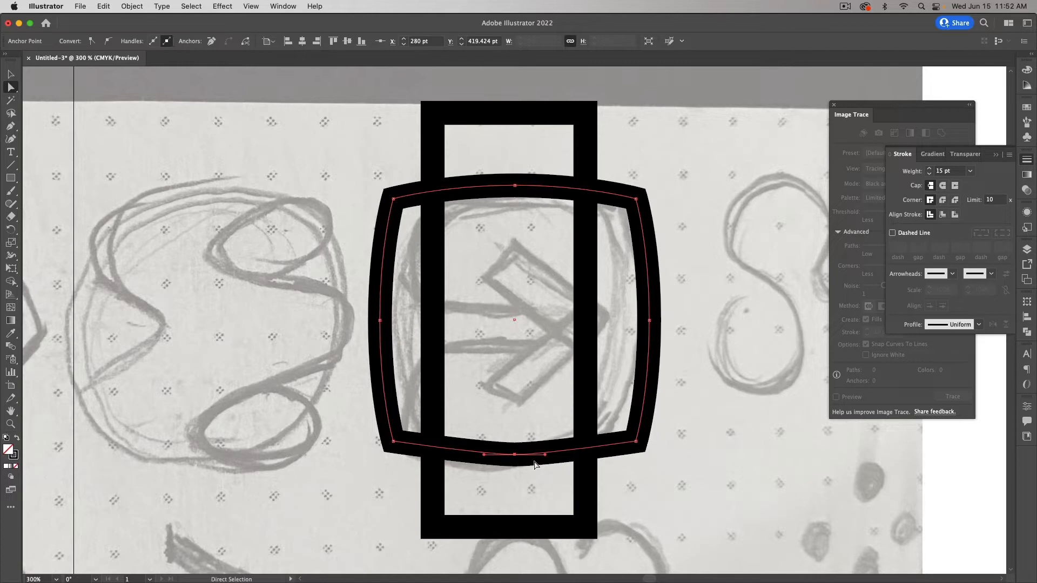
key(s)
drag(544, 457, 587, 455)
Step: Delete the tall helper rectangle
key(v)
click(585, 355)
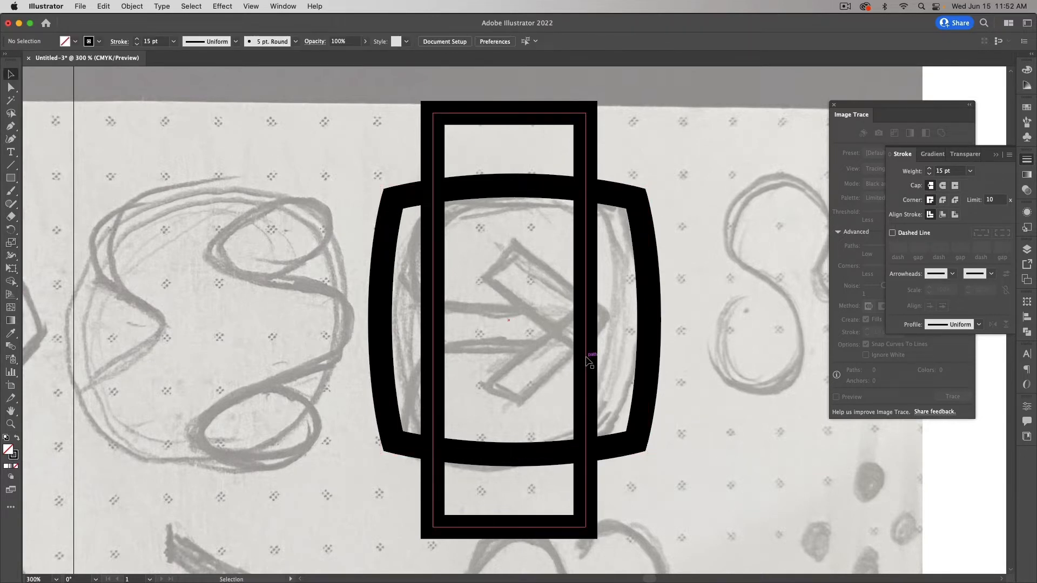
key(Delete)
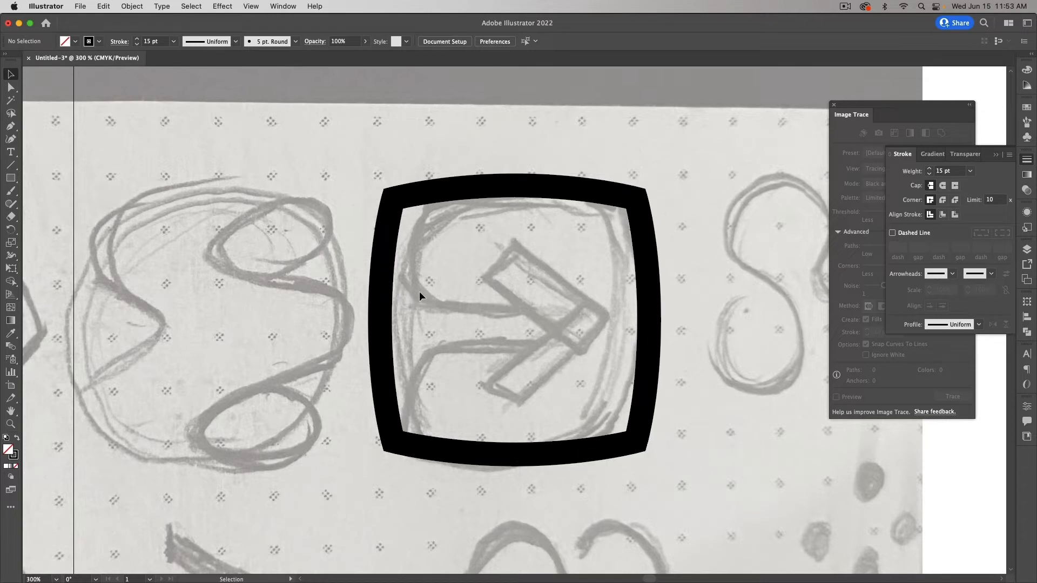
Step: Draw a 122.58 × 60.69 pt pill-shaped rounded rectangle in the frame's upper part
scroll(456, 303, left, 1)
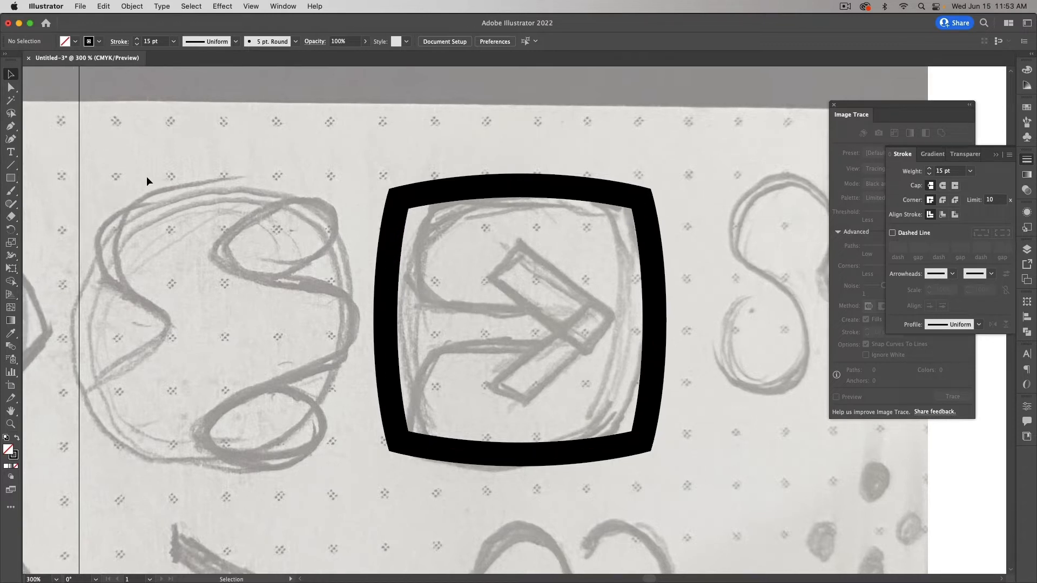
drag(10, 177, 70, 191)
drag(578, 203, 385, 299)
key(Up)
key(Up)
key(Up)
key(Up)
key(Up)
key(Up)
key(Up)
key(Up)
key(shift)
key(Up)
key(Up)
key(Up)
key(Up)
key(Up)
key(Up)
key(Up)
key(Up)
key(Up)
key(Up)
key(Up)
key(Up)
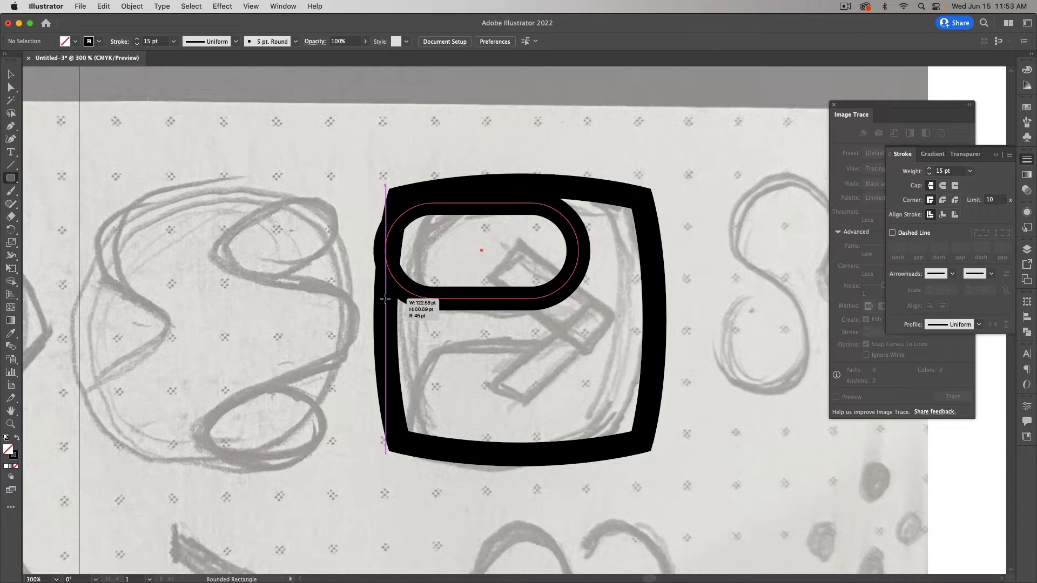
drag(385, 299, 385, 299)
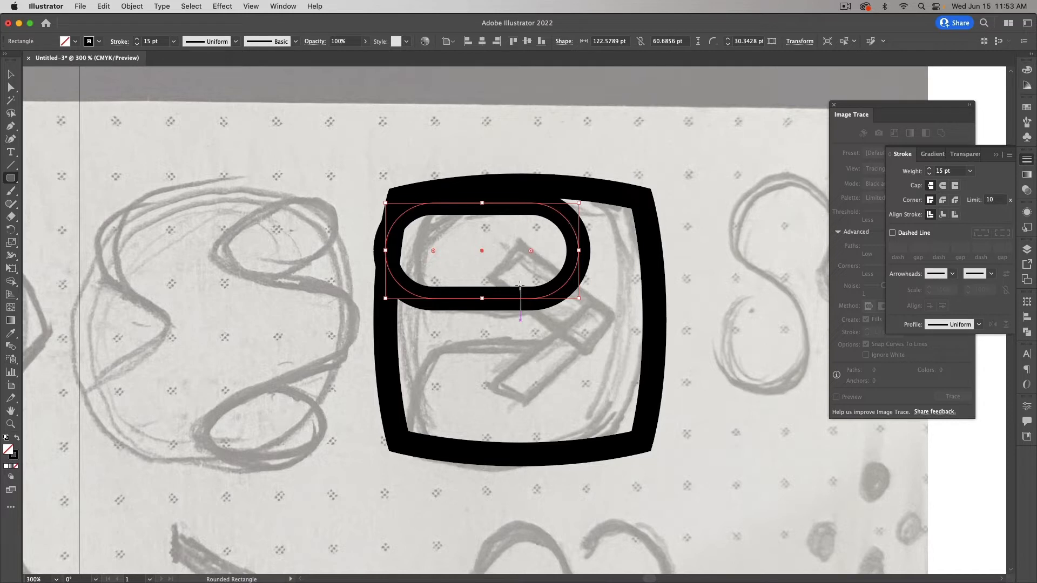
Step: Nudge the pill shape about 3 pt to the right within the frame
key(v)
drag(393, 278, 399, 282)
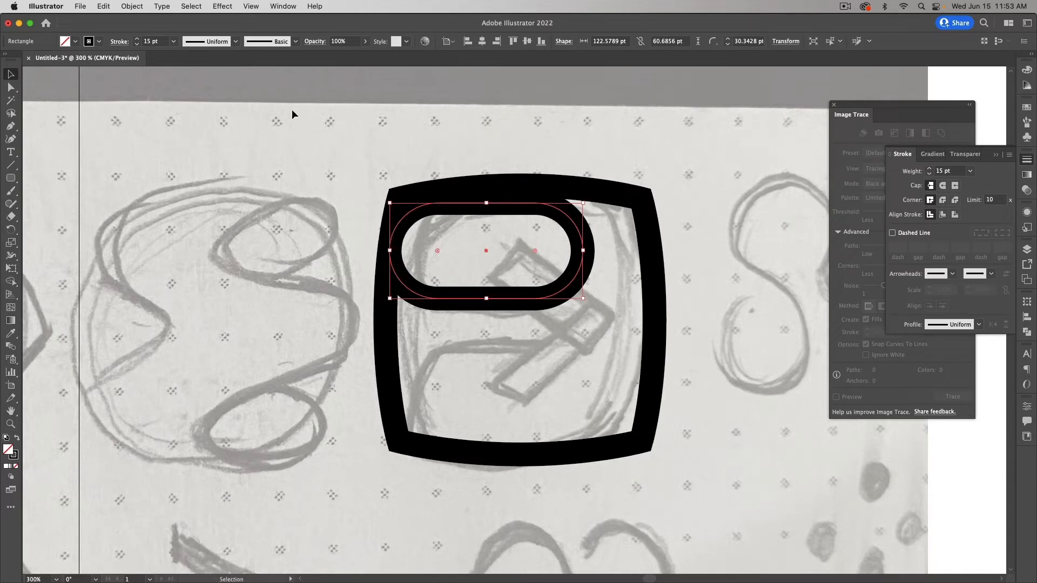
click(251, 6)
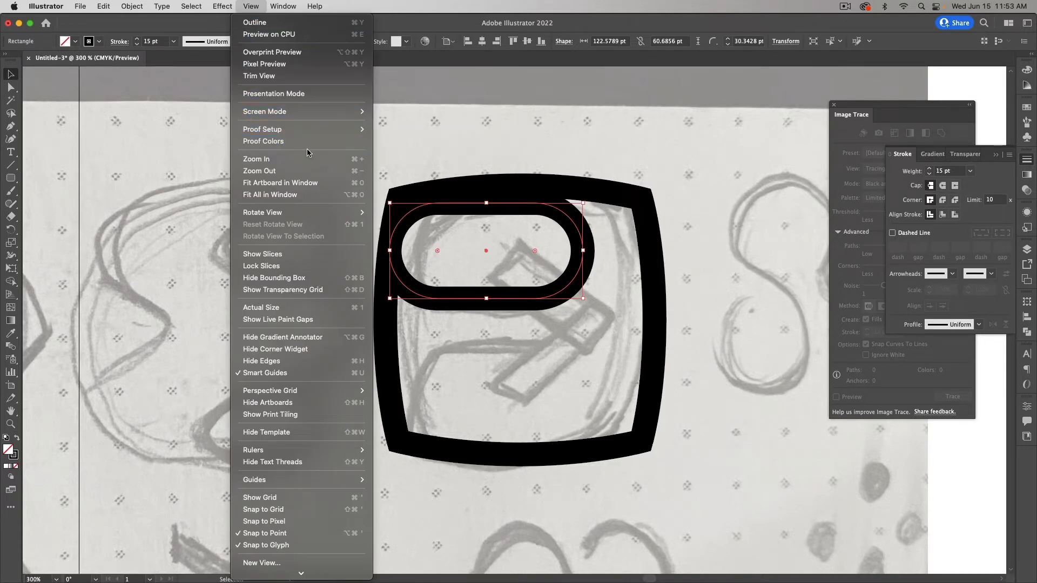
Step: Check the edges in Pixel Preview and Outline view, zoomed in on the frame's upper-left corner
click(291, 66)
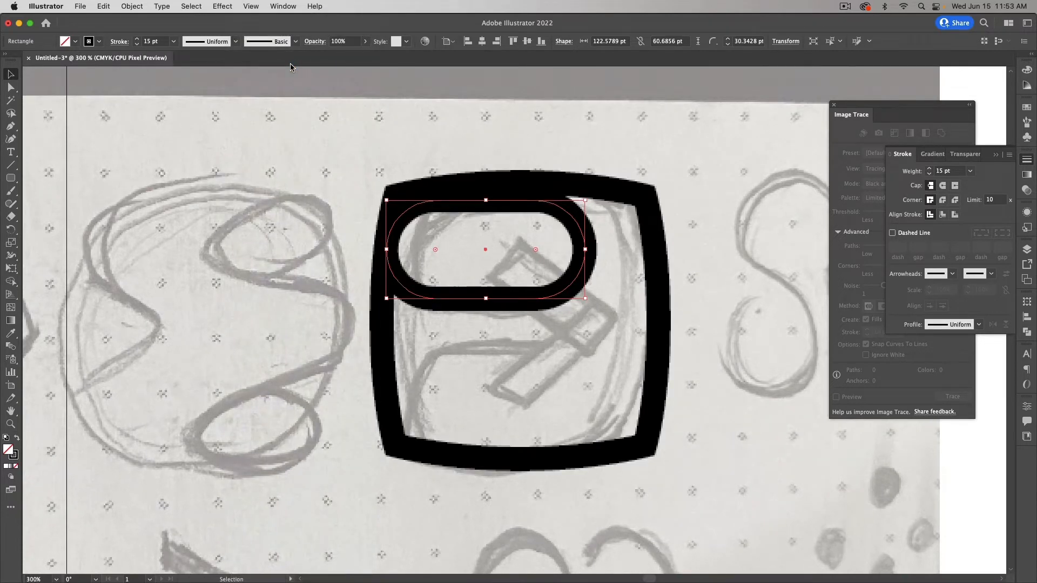
click(251, 6)
click(287, 66)
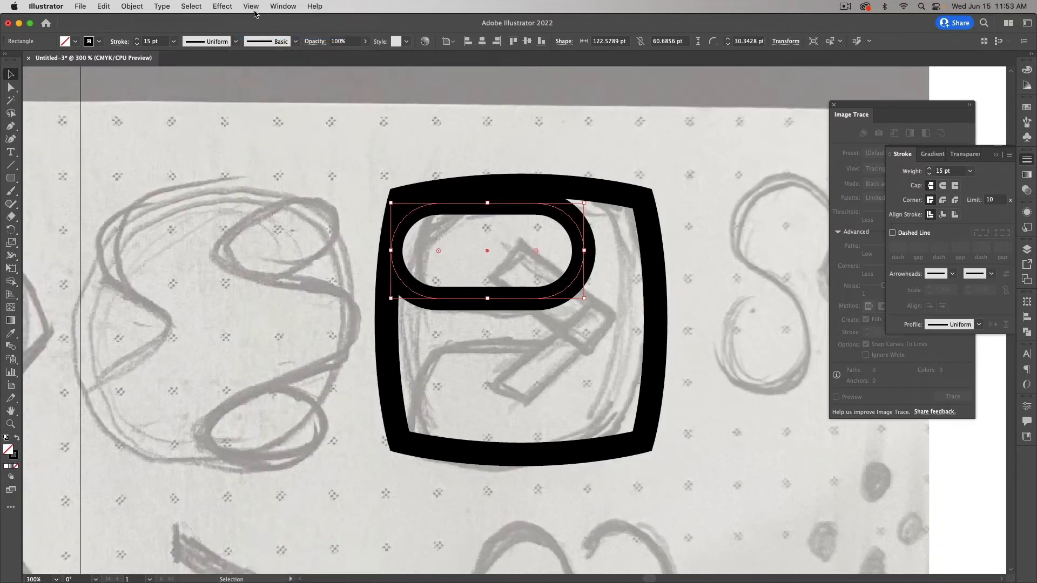
click(255, 11)
click(264, 21)
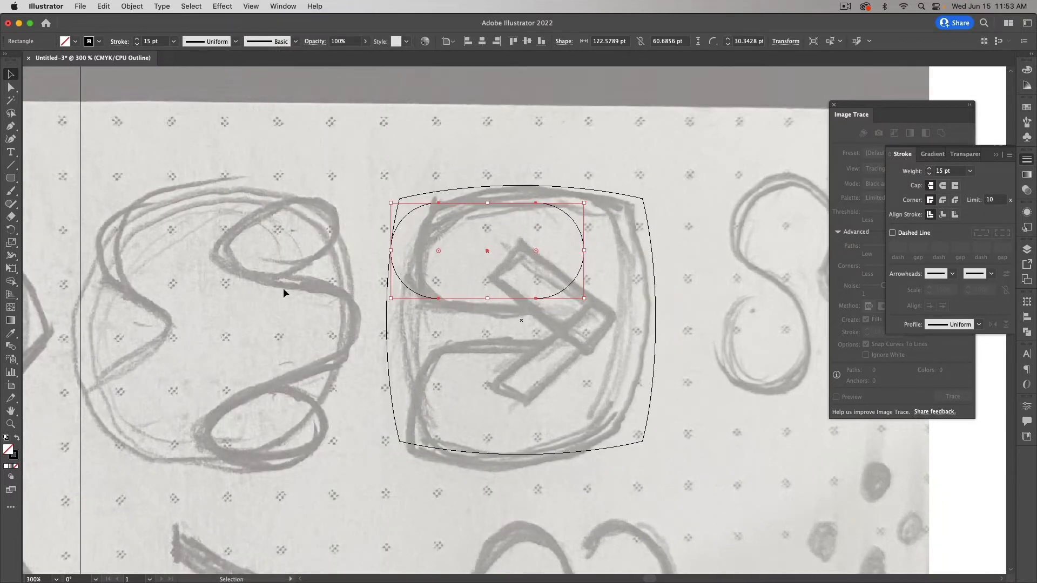
click(10, 424)
drag(379, 236, 553, 321)
scroll(390, 241, up, 1)
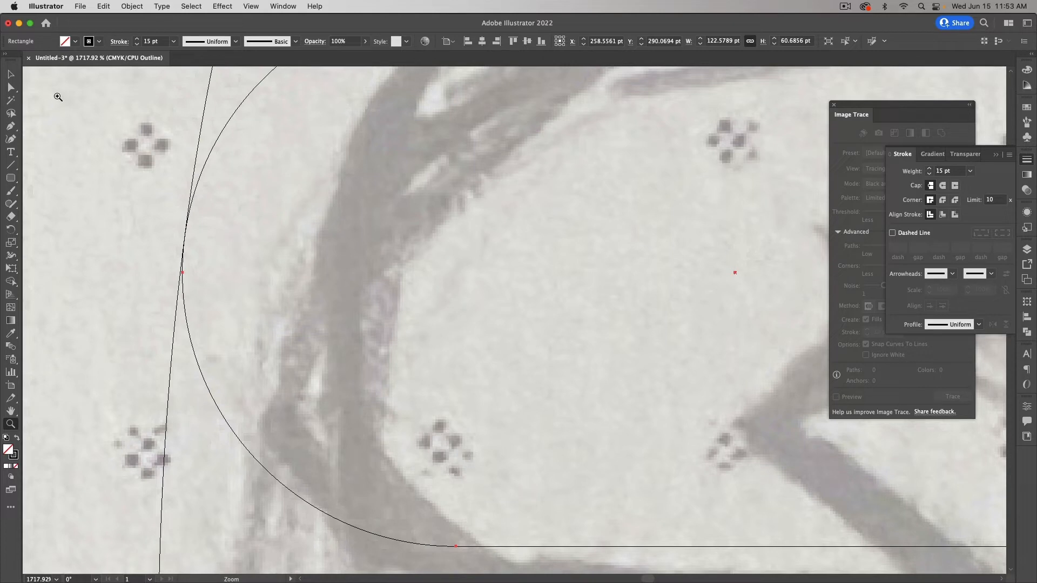
Step: Return to Preview and duplicate the pill about 97 pt down into the frame's lower half
click(12, 75)
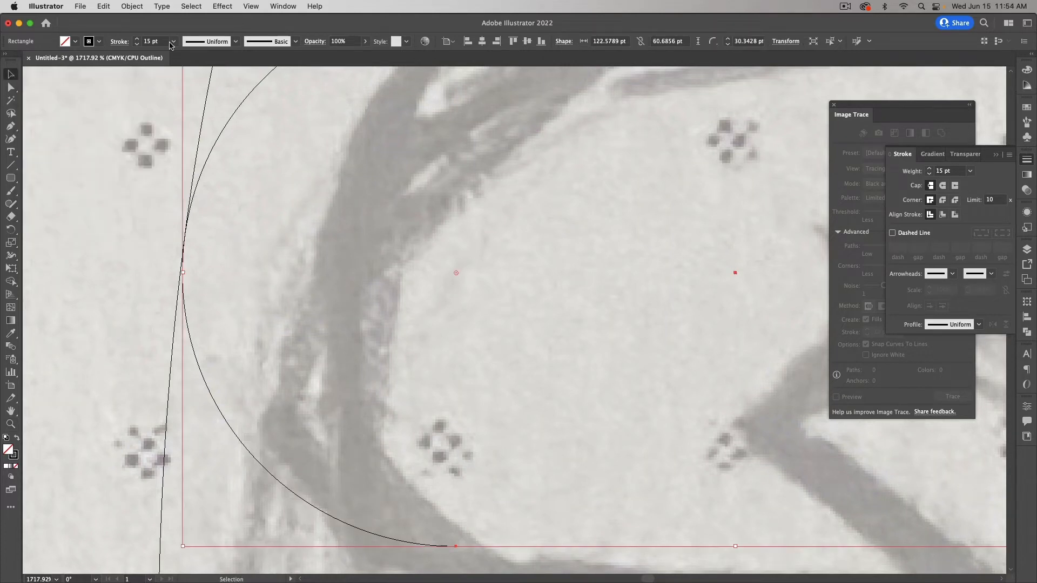
click(251, 6)
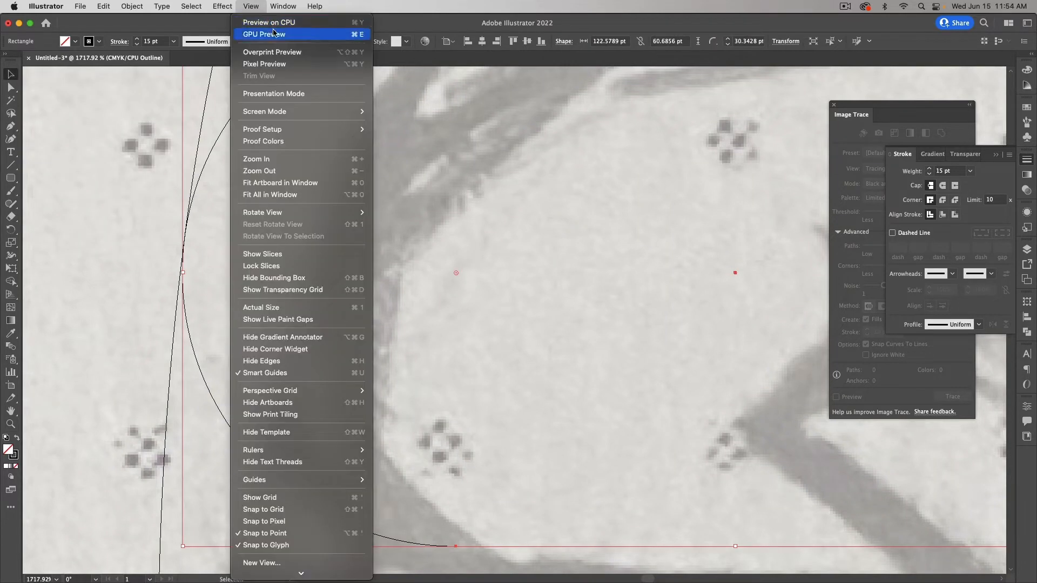
click(268, 22)
key(super+minus)
key(super+minus)
key(super+minus)
key(super+minus)
key(super+minus)
key(super+minus)
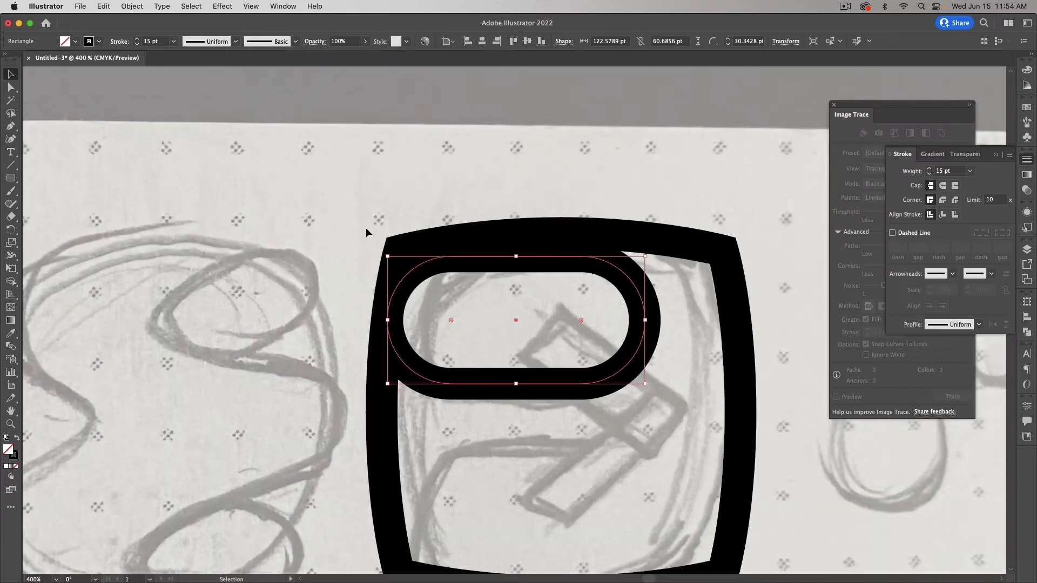
scroll(365, 228, down, 3)
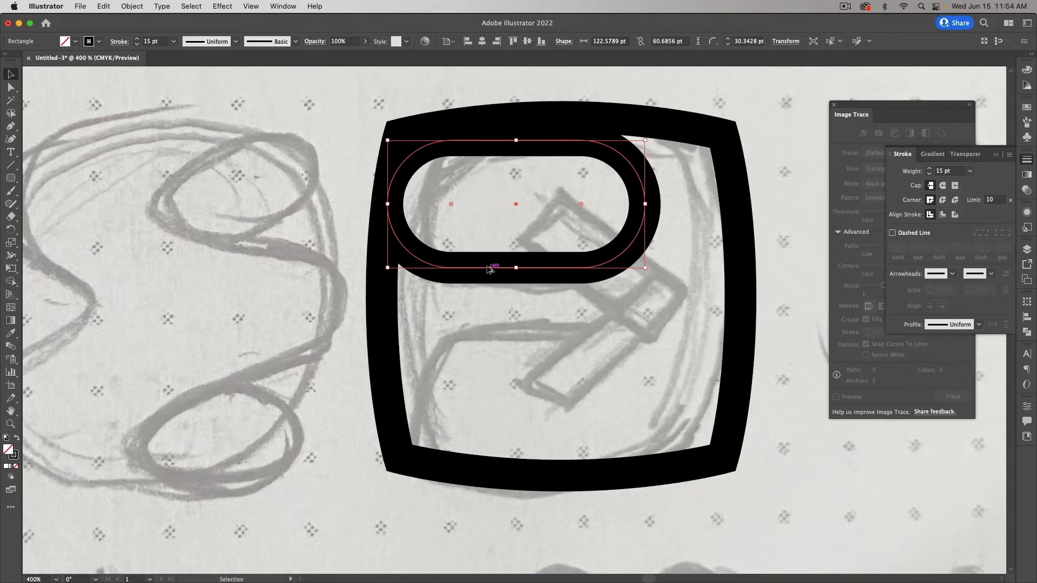
drag(488, 270, 484, 465)
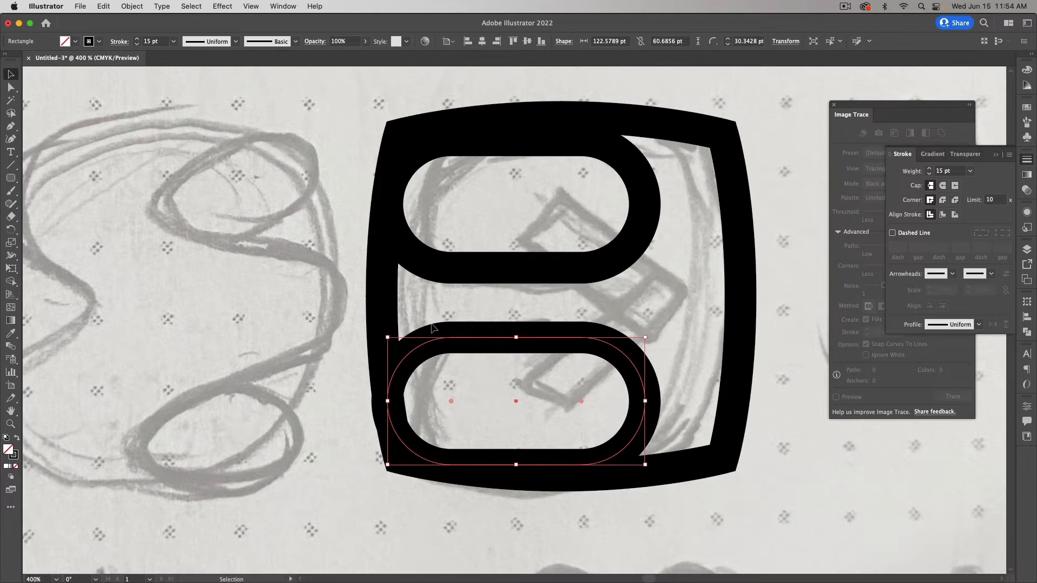
Step: In Outline view, zoom in and nudge the lower pill into alignment with arrow keys
click(285, 8)
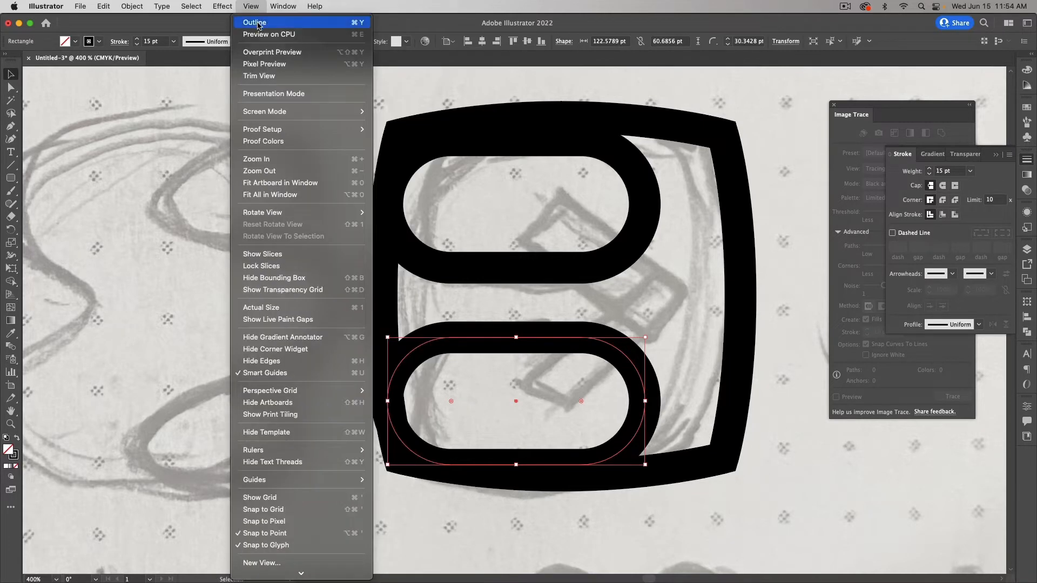
click(258, 21)
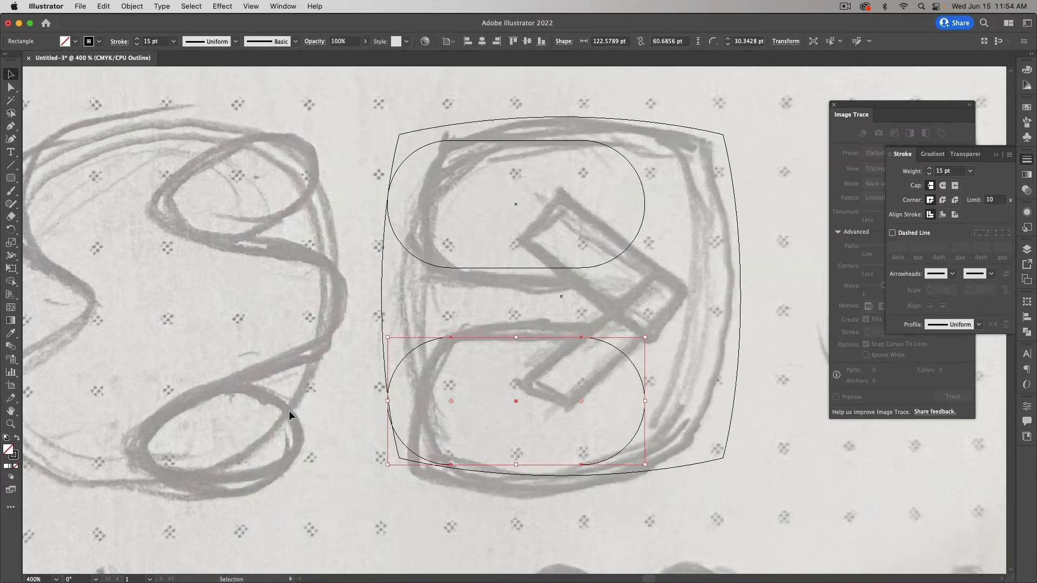
click(10, 424)
drag(387, 404, 505, 460)
scroll(414, 416, up, 5)
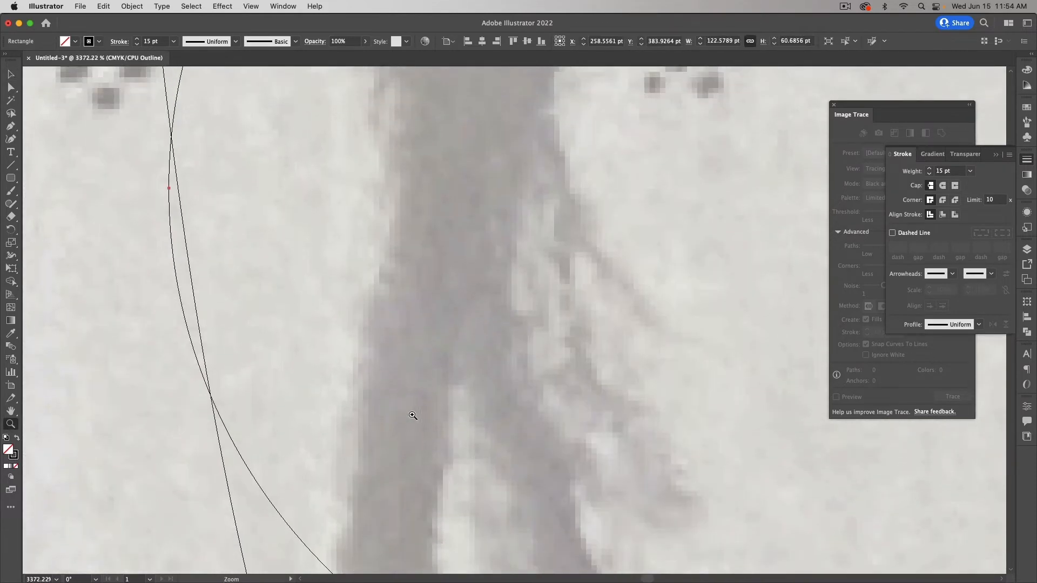
key(v)
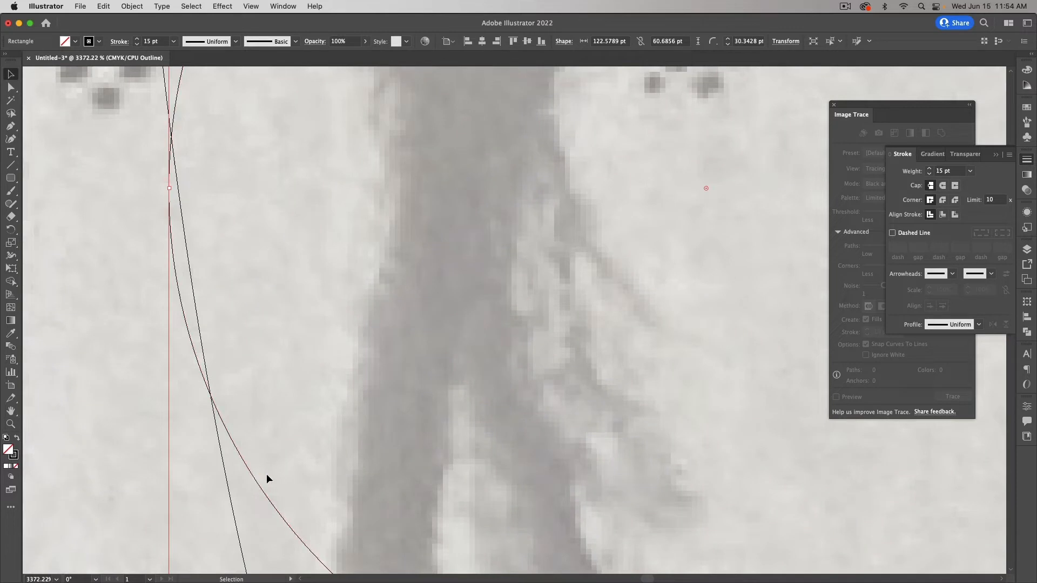
key(shift+Up)
key(shift+Up)
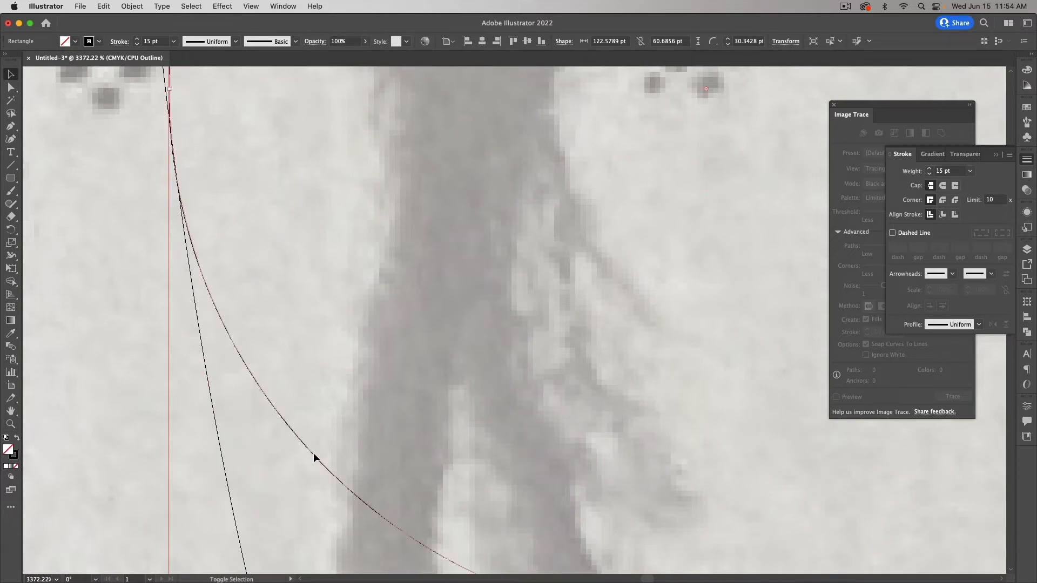
key(Down)
key(Down)
key(Down)
key(Up)
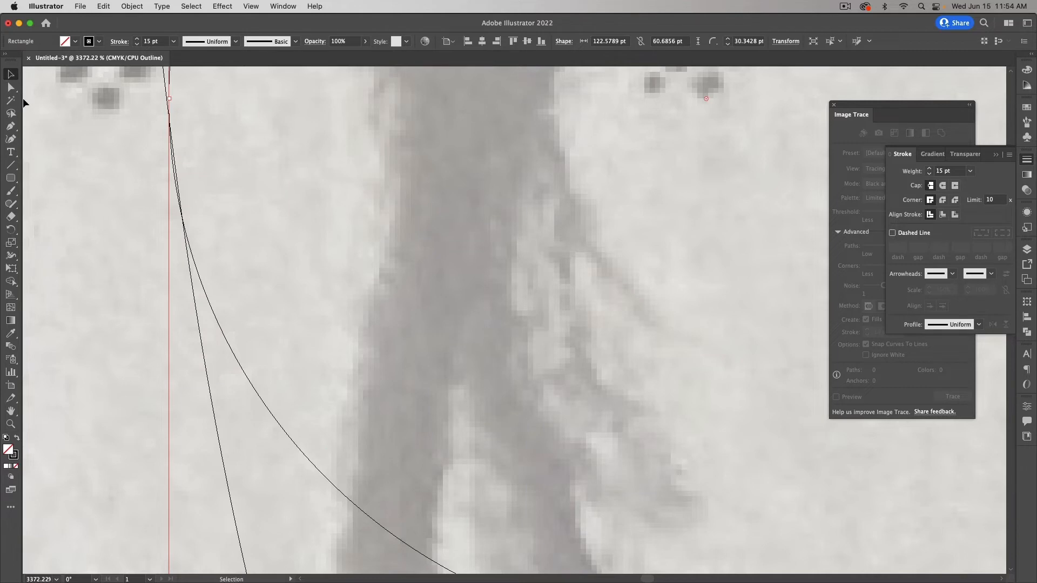
click(87, 163)
Step: Group the two pills into one 122.58 × 149.49 pt group and add the outer frame to the selection
key(super+minus)
key(super+minus)
key(super+minus)
key(super+minus)
key(super+minus)
key(super+minus)
key(super+minus)
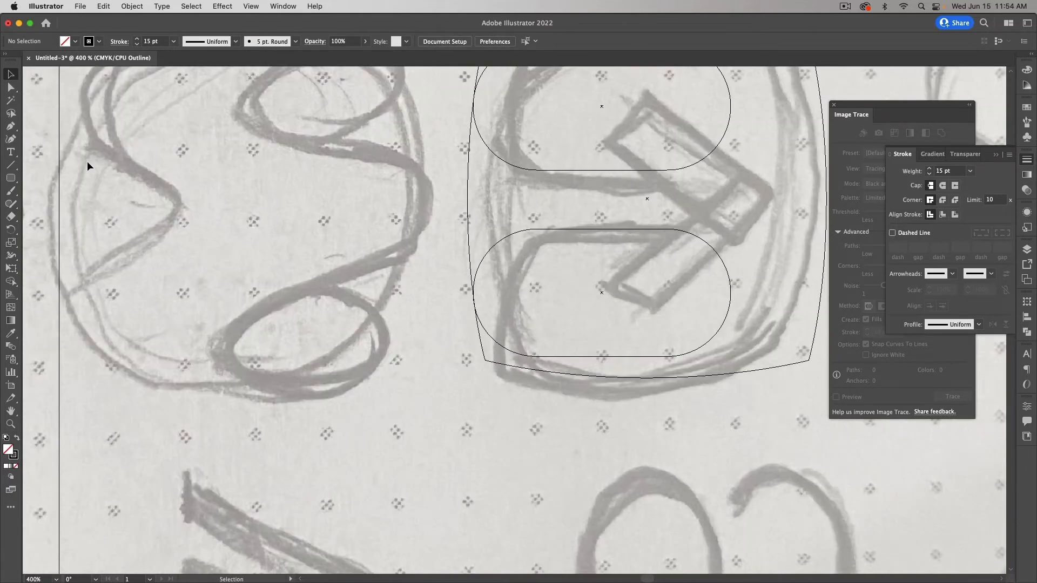
scroll(86, 161, right, 5)
scroll(87, 161, up, 5)
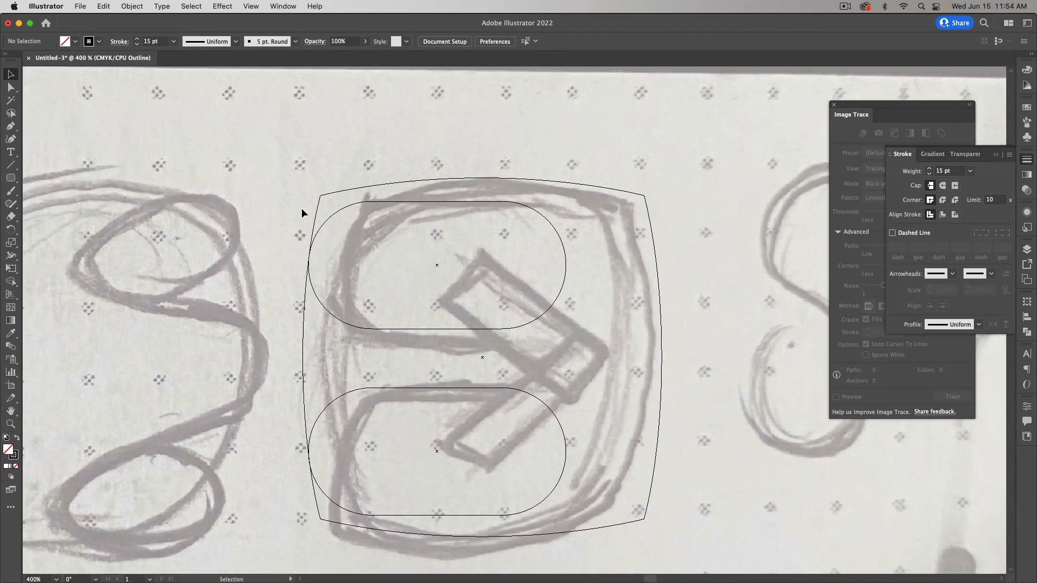
click(370, 202)
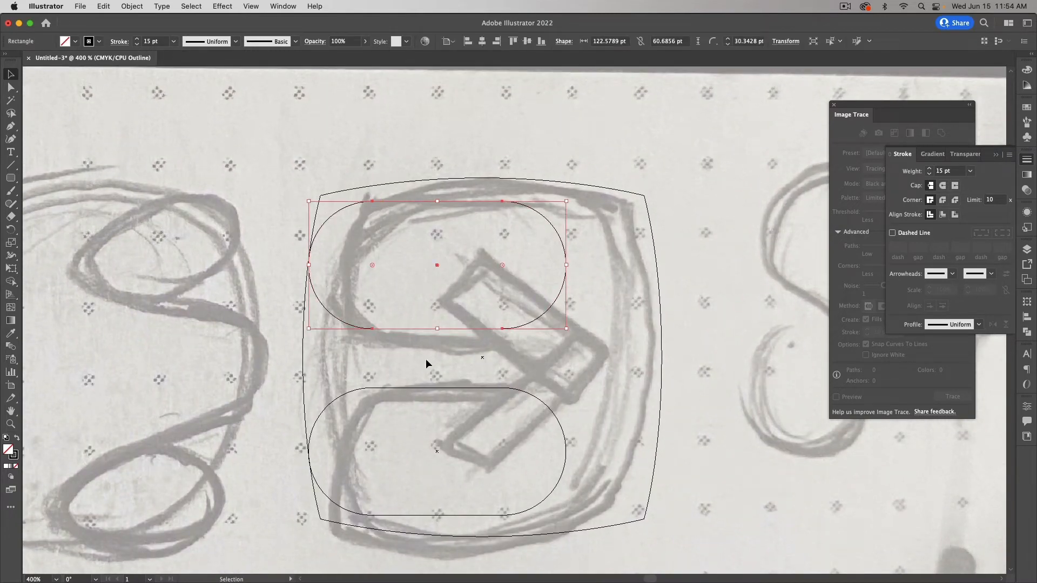
shift+click(431, 389)
key(super+g)
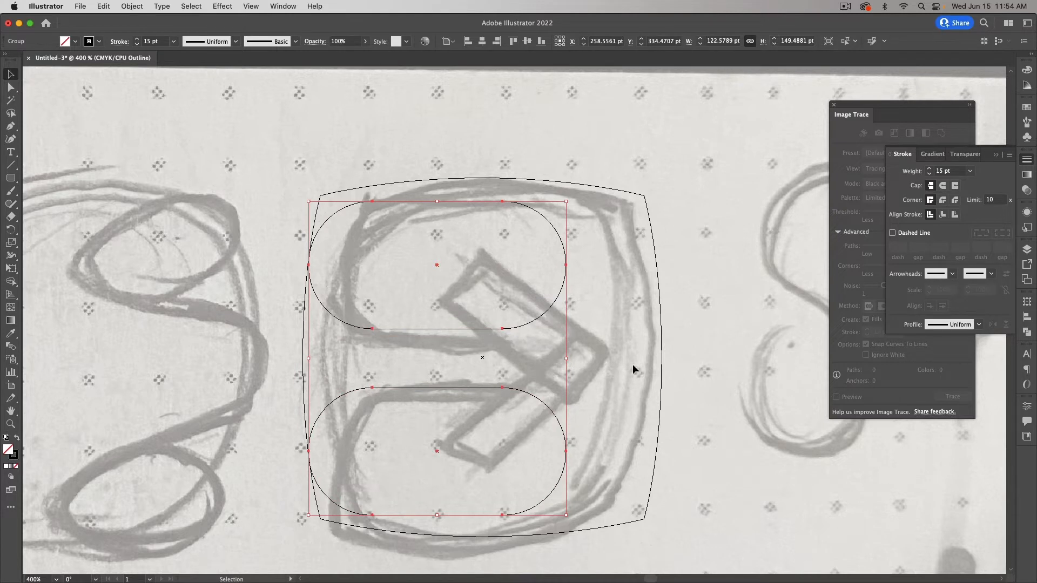
shift+click(662, 365)
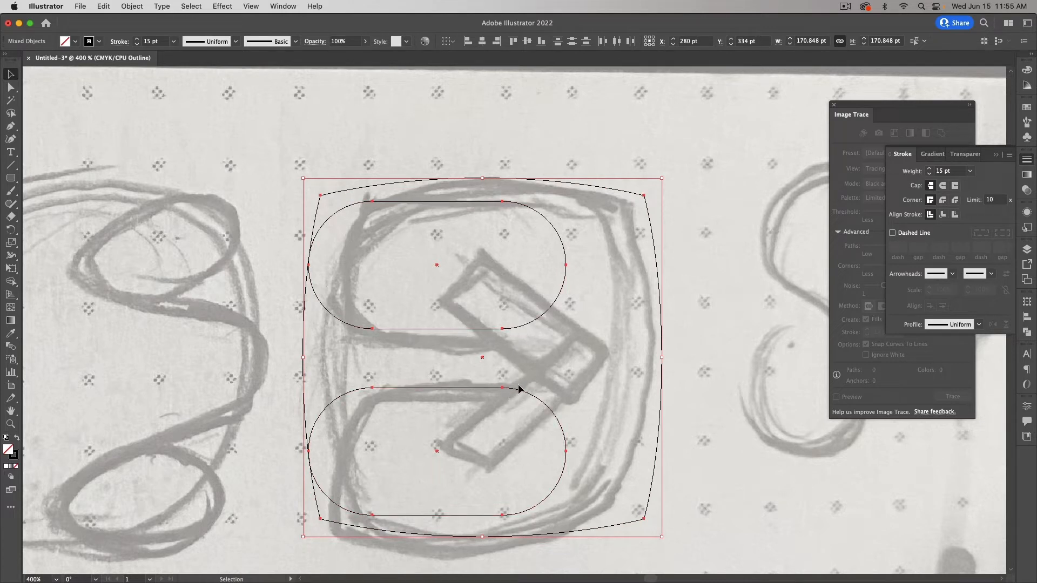
Step: Make the outer frame the key object, then inspect the top pill's anchors with Direct Selection
click(660, 301)
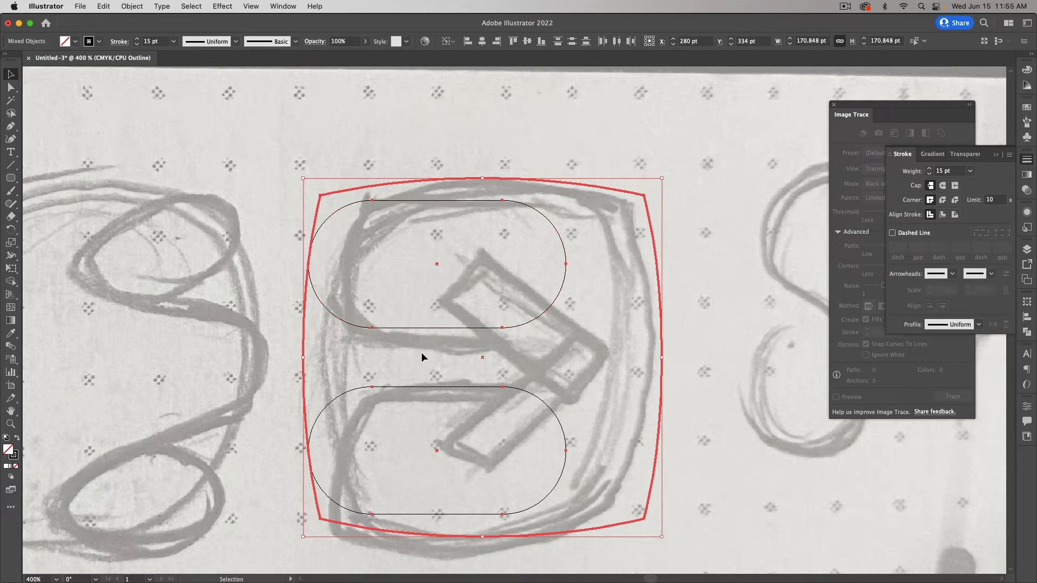
key(a)
click(708, 343)
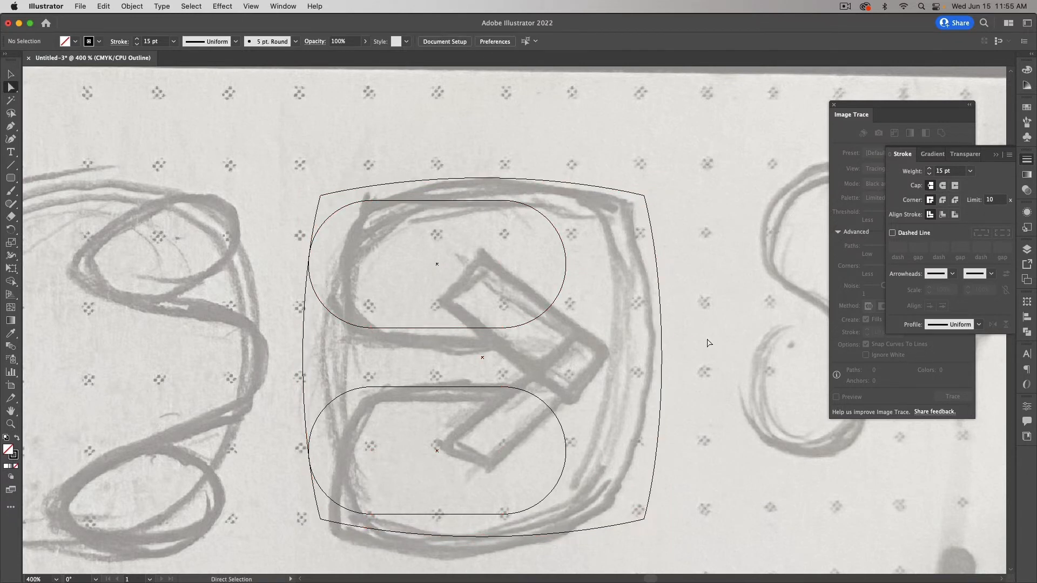
click(516, 204)
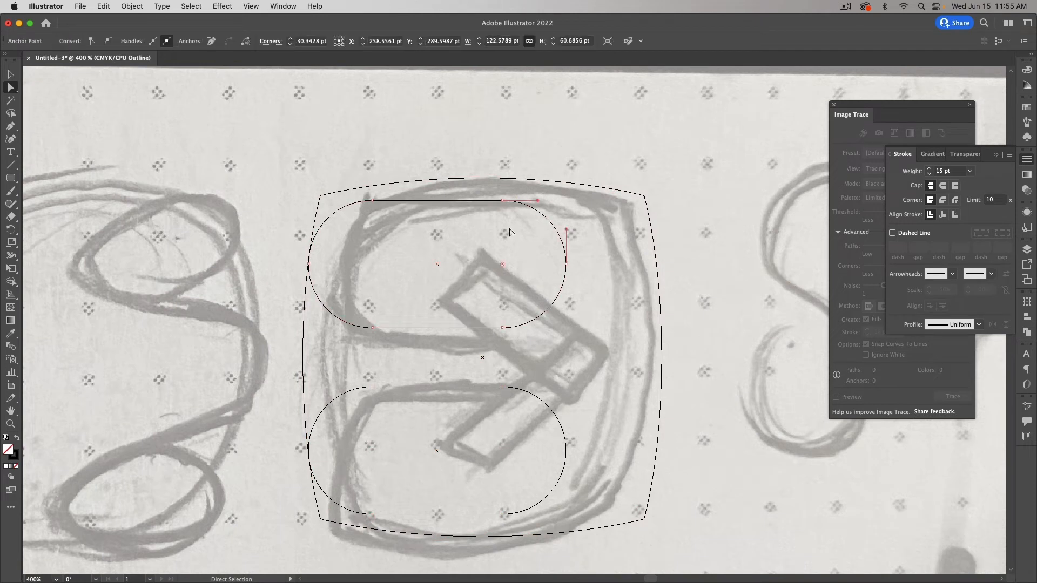
click(566, 264)
shift+click(502, 201)
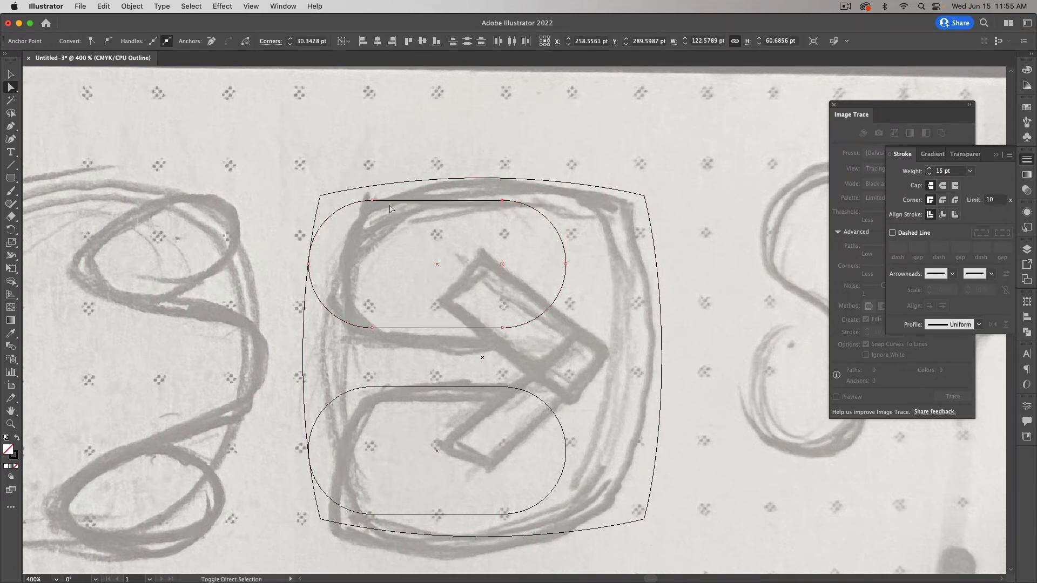
shift+click(372, 201)
shift+click(567, 265)
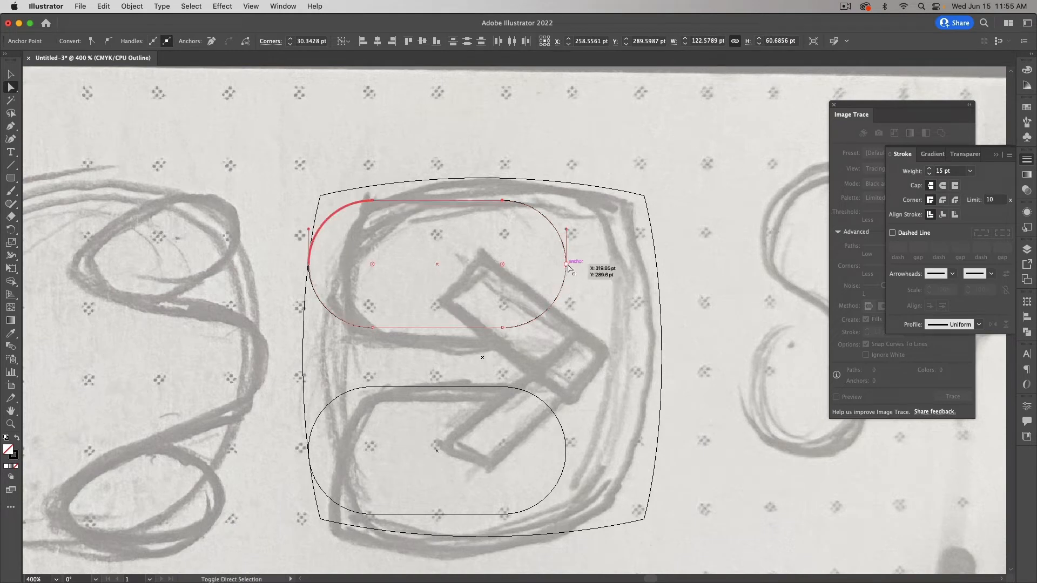
drag(576, 260, 557, 271)
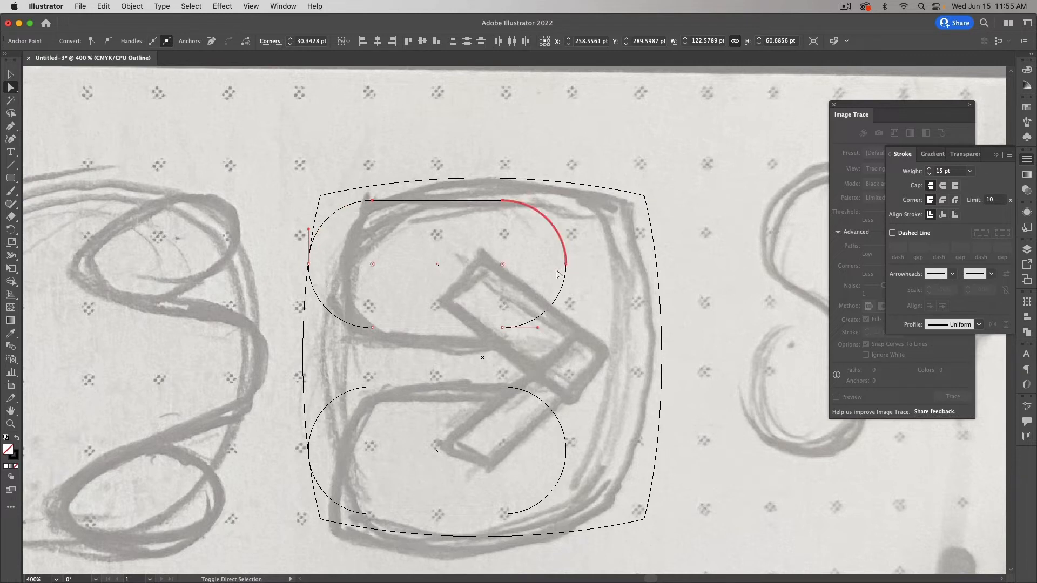
click(588, 271)
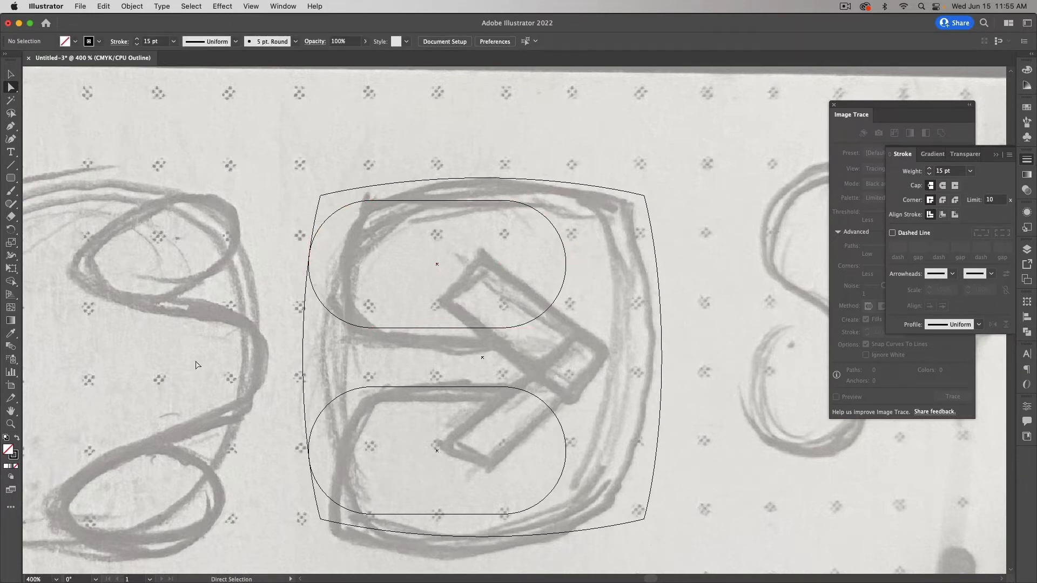
Step: Zoom in on the pill's curved edge, trial-delete the arc's anchor, then undo the deletion
click(11, 424)
drag(539, 234, 638, 315)
key(a)
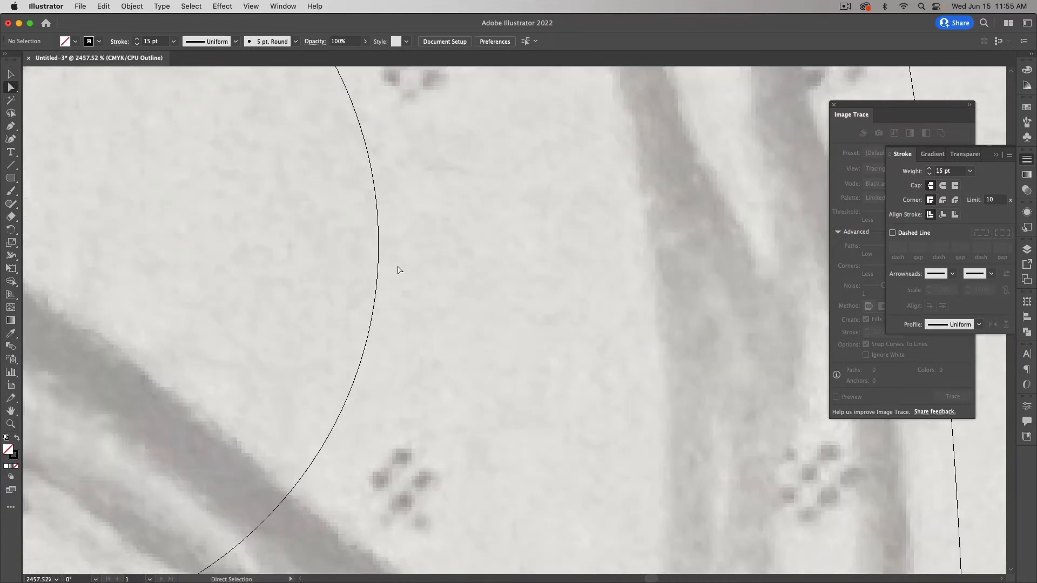
click(378, 245)
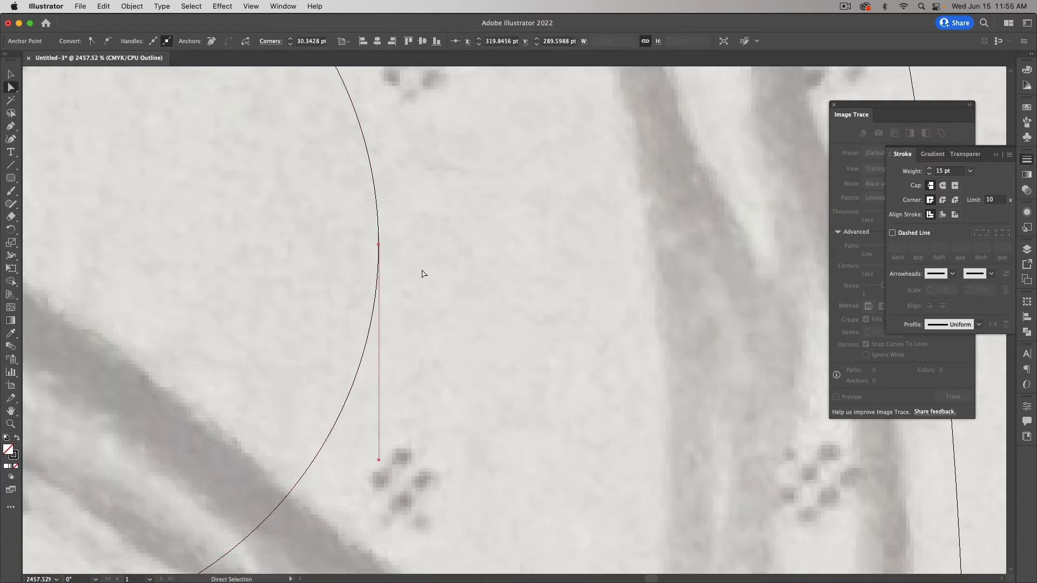
click(399, 246)
click(379, 245)
key(BackSpace)
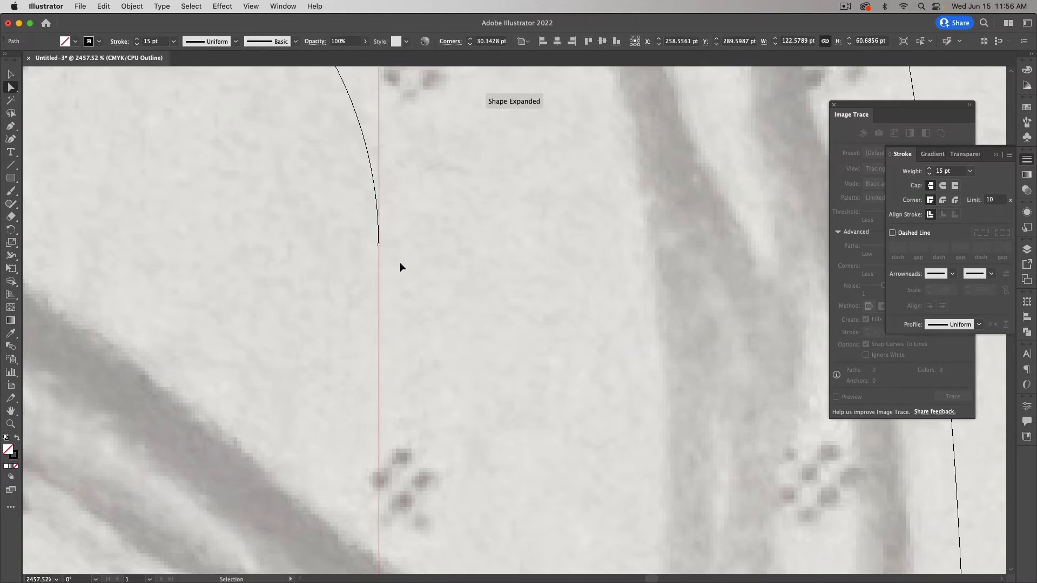
key(super+z)
drag(401, 236, 354, 257)
scroll(362, 315, up, 4)
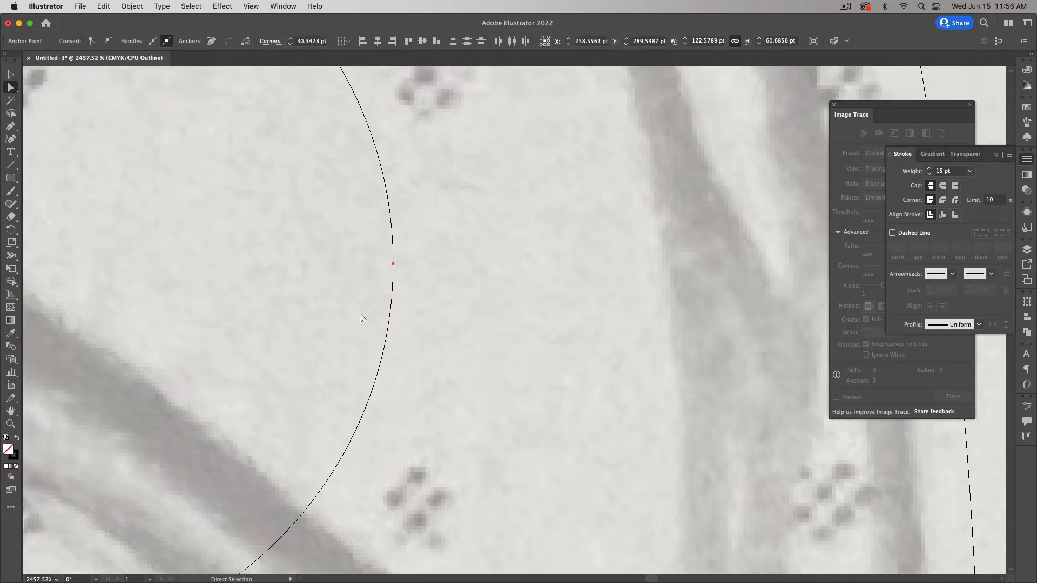
scroll(361, 315, left, 6)
scroll(361, 314, down, 9)
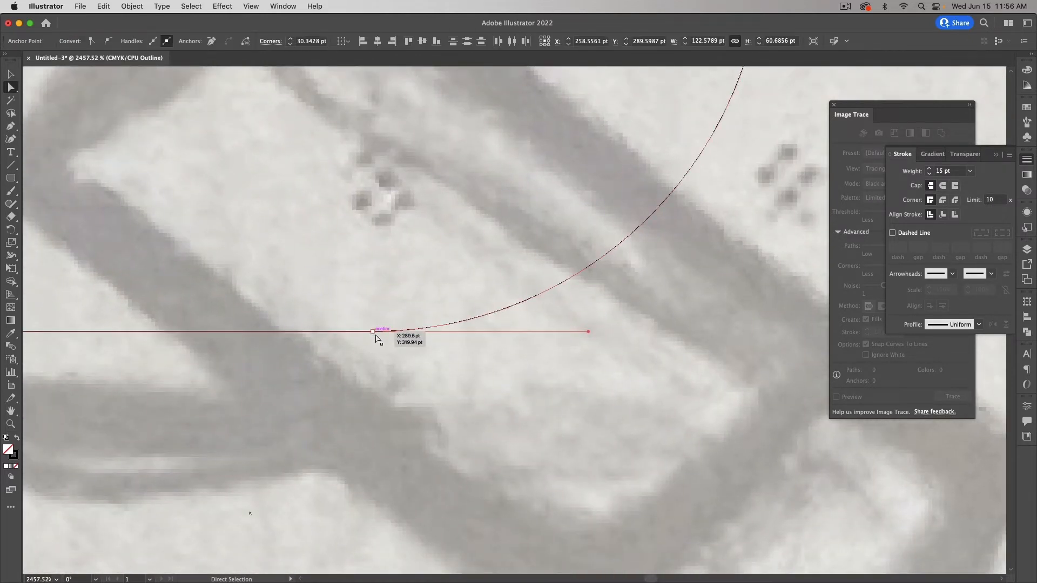
scroll(426, 364, up, 5)
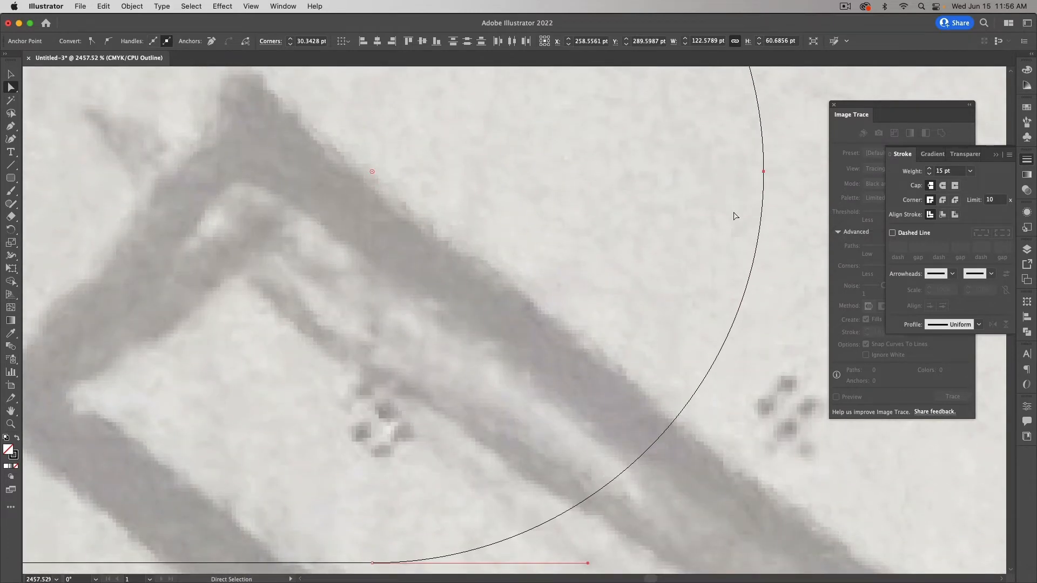
key(super+minus)
key(super+minus)
key(super+minus)
key(super+minus)
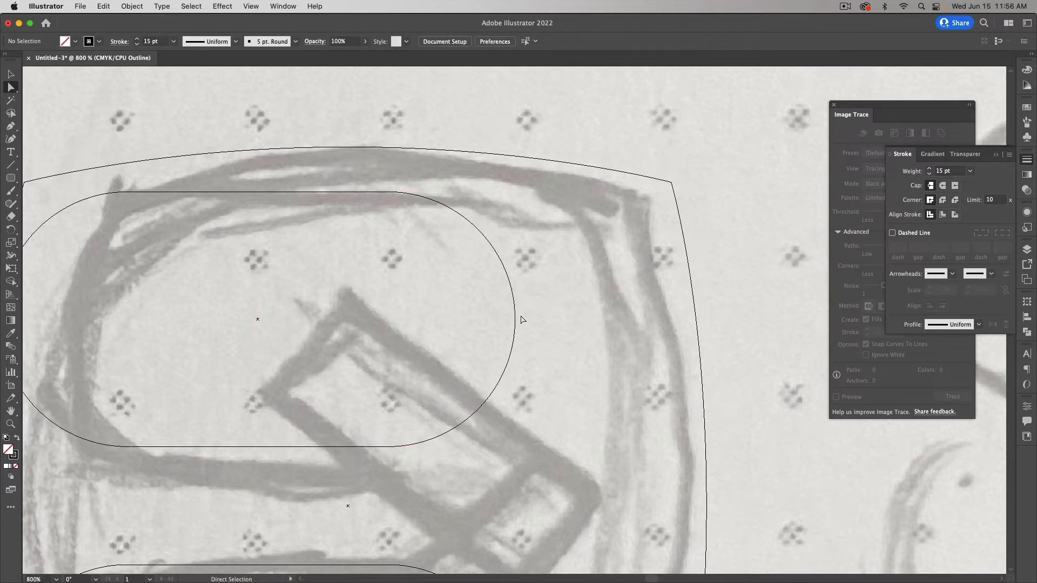
Step: Delete the top pill's top and right segments, leaving an open curved bar
click(514, 319)
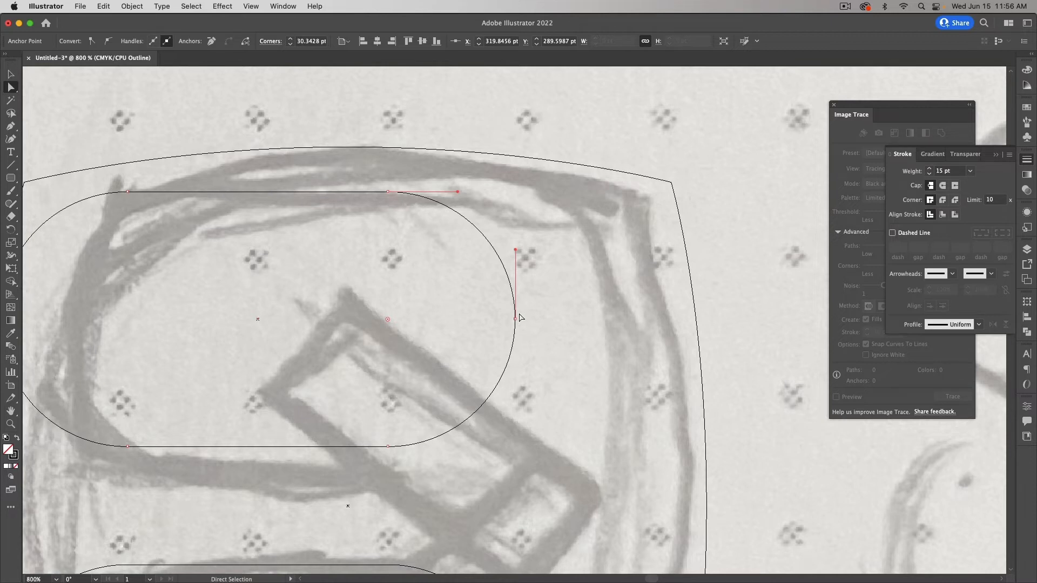
shift+click(388, 192)
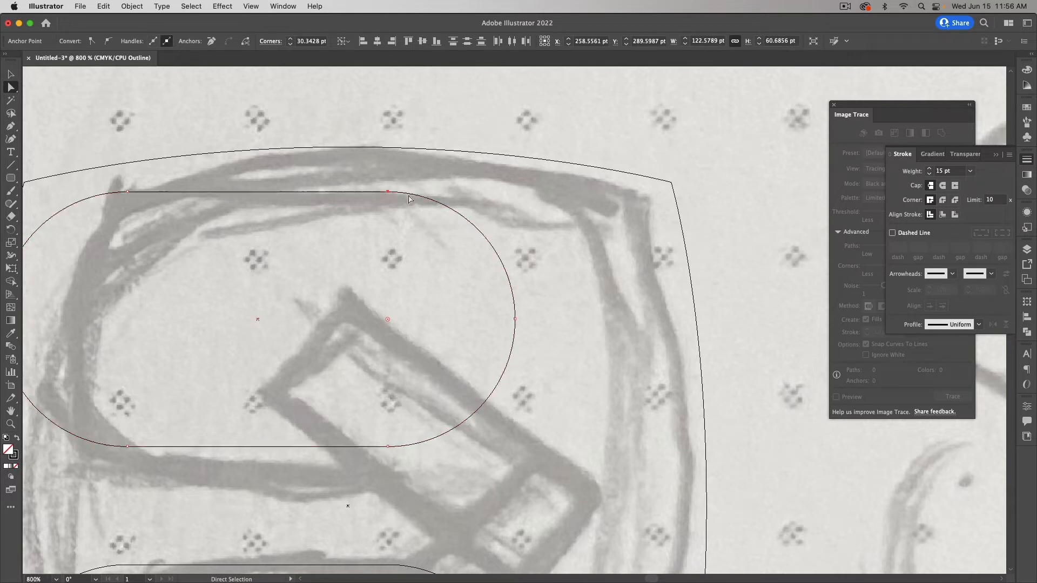
click(514, 319)
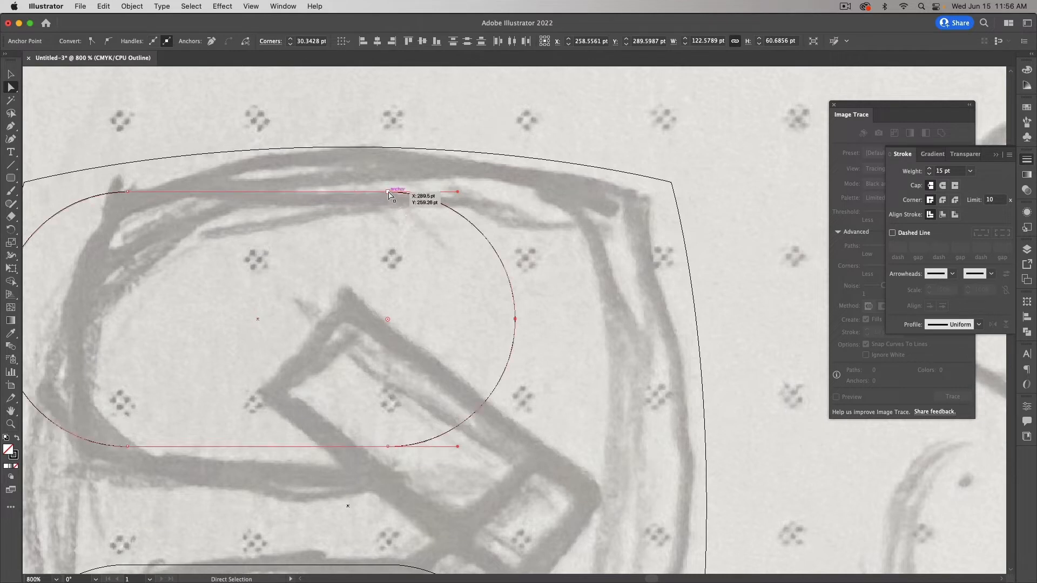
shift+click(129, 193)
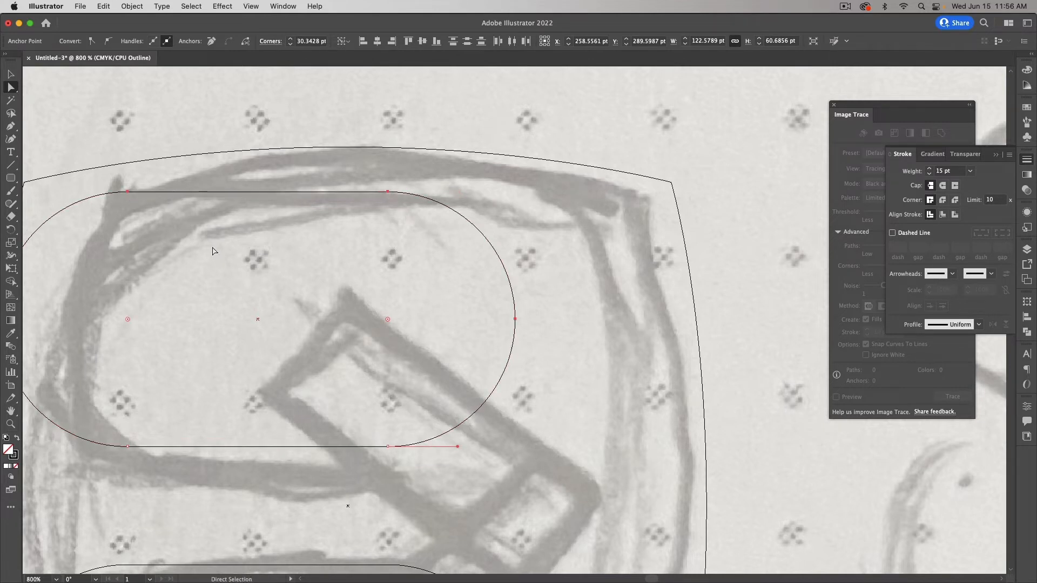
key(Delete)
Step: Trim the lower pill the same way by deleting its bottom-left anchor
scroll(295, 317, left, 5)
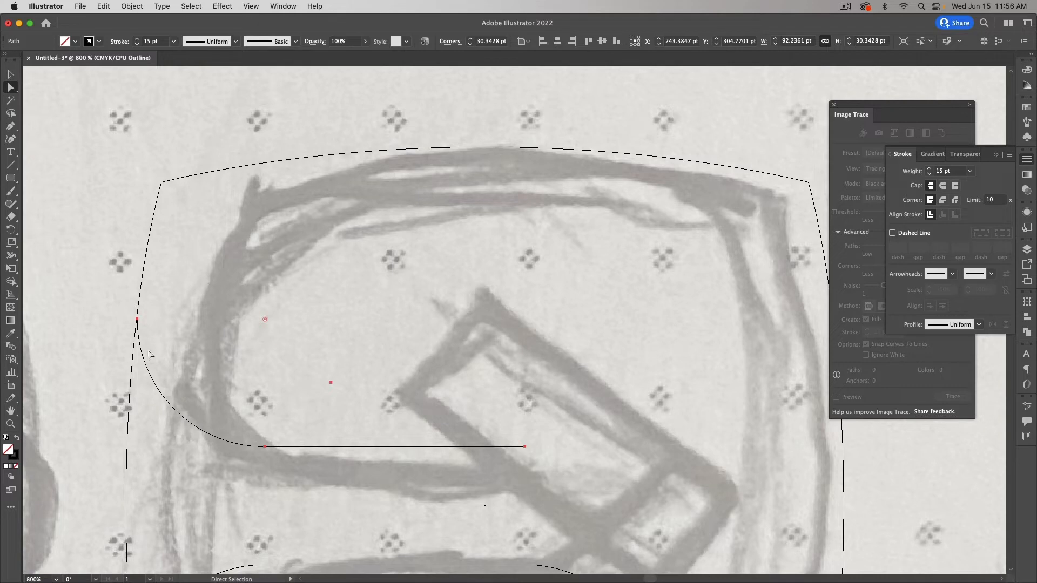
scroll(603, 446, down, 9)
drag(708, 447, 620, 470)
scroll(597, 471, down, 7)
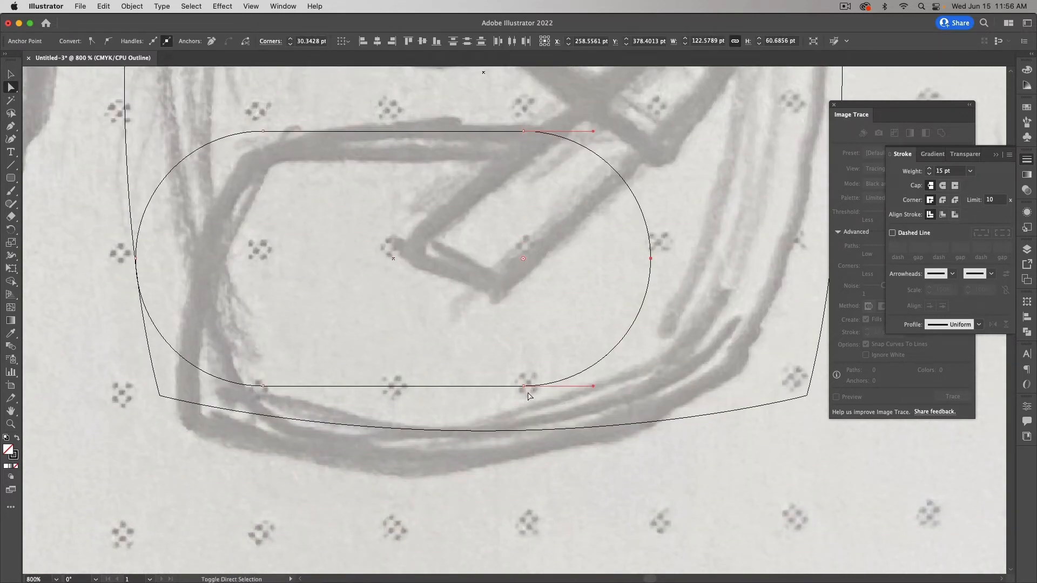
click(264, 386)
key(Delete)
scroll(342, 339, up, 4)
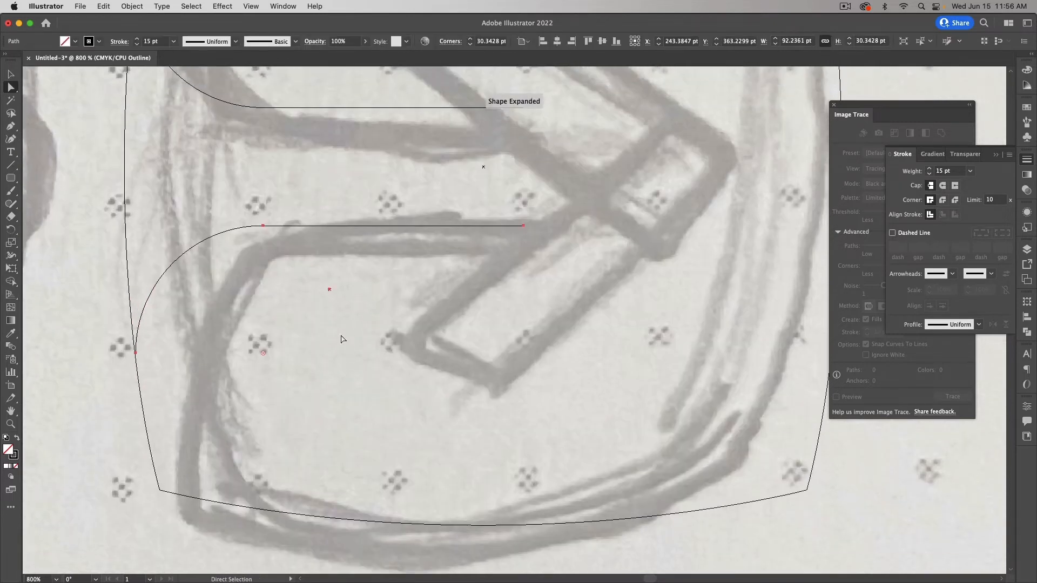
click(303, 351)
scroll(254, 359, left, 4)
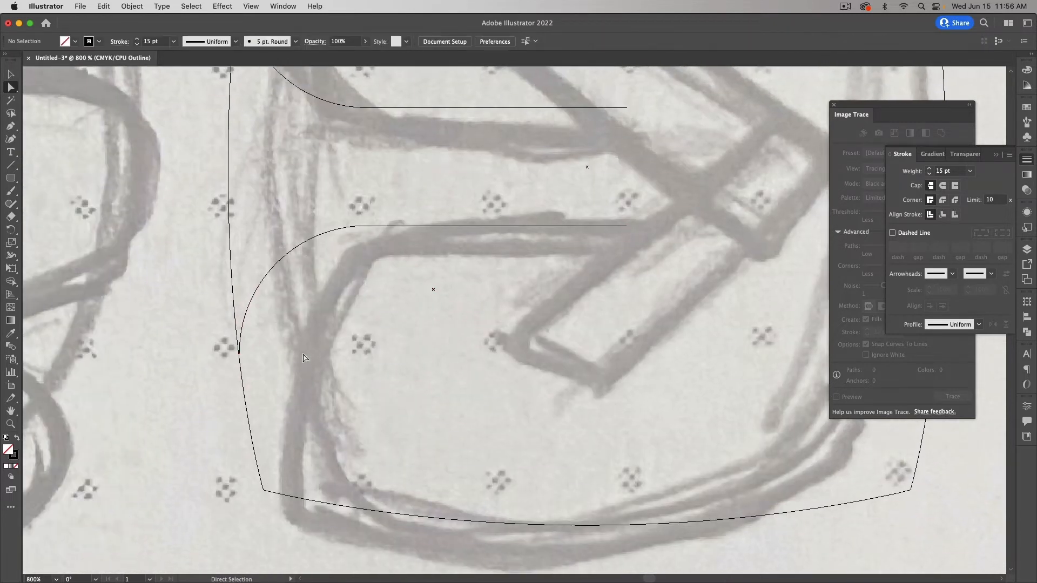
Step: Nudge the bars group left so its curved ends meet the frame's left edge
click(10, 424)
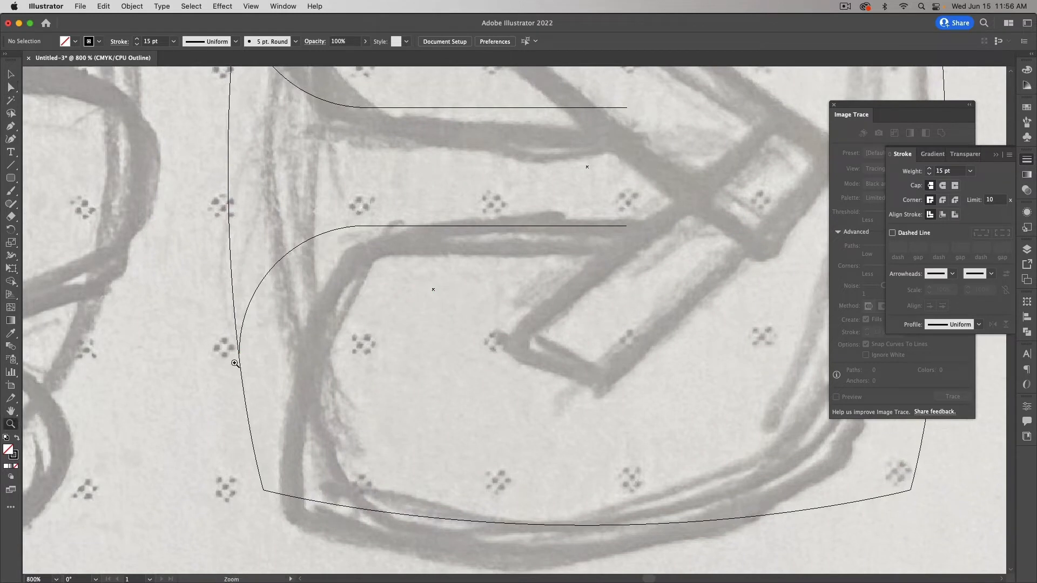
mouse_move(233, 348)
mouse_down()
mouse_move(331, 381)
mouse_move(248, 356)
mouse_up()
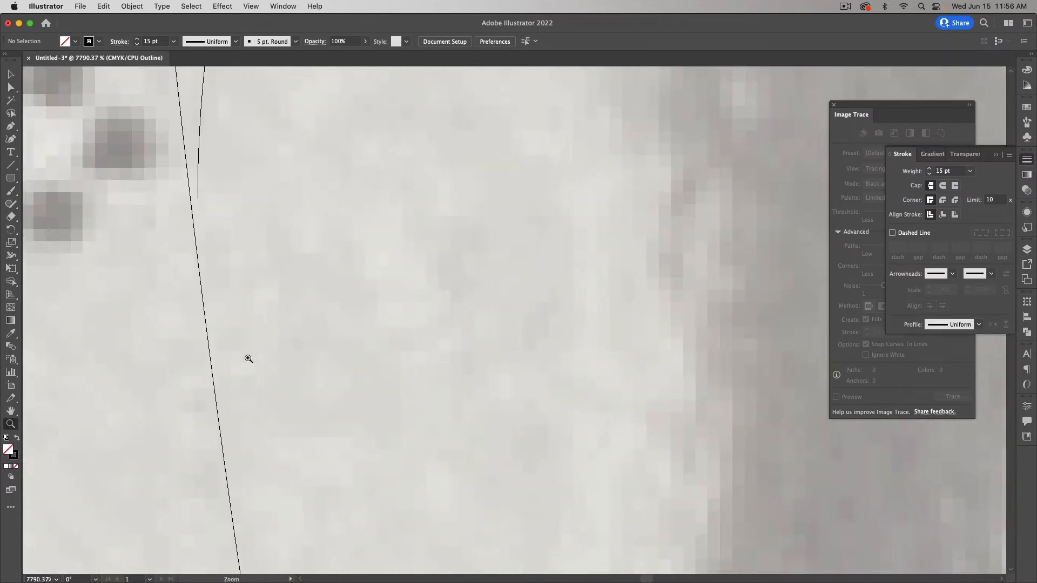
key(v)
click(200, 171)
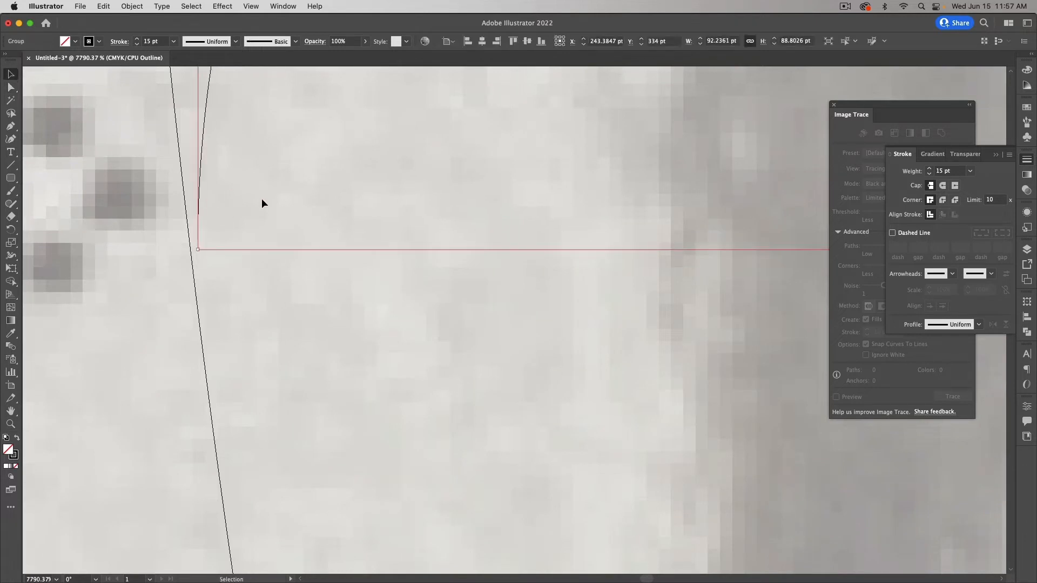
key(Left)
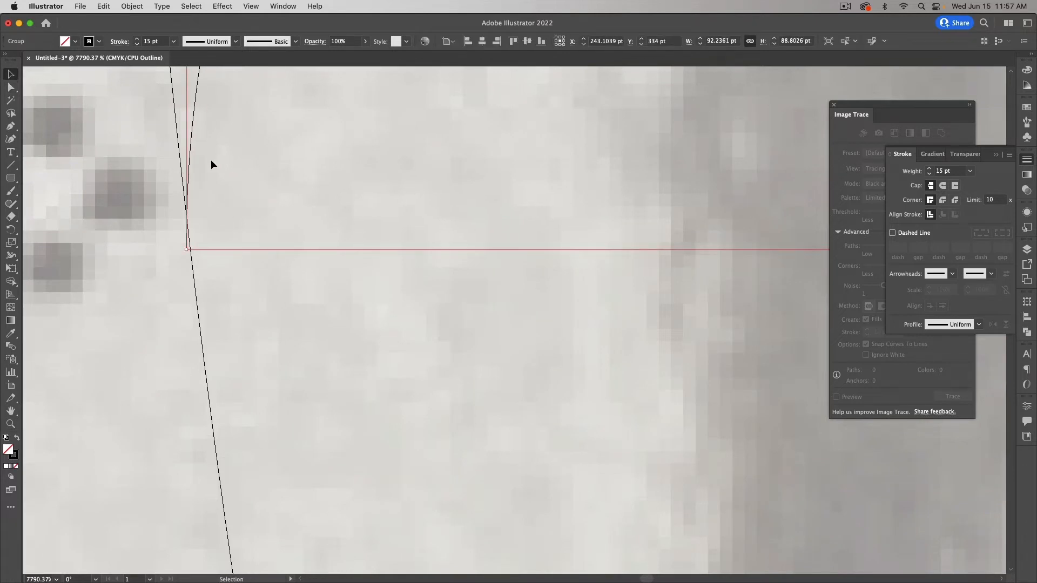
drag(193, 148, 193, 148)
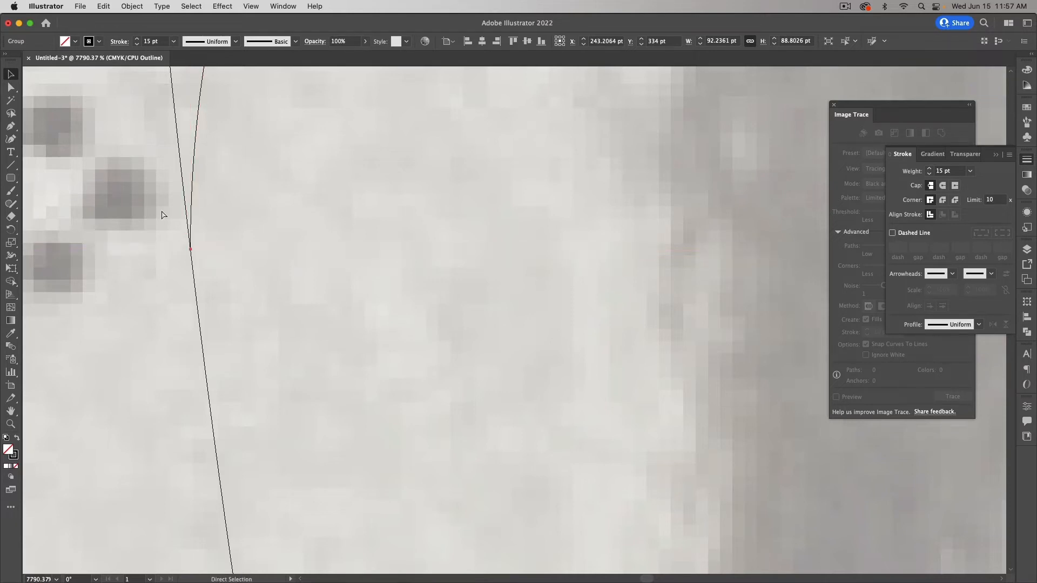
key(super+minus)
key(super+minus)
key(super+minus)
key(super+minus)
key(super+minus)
key(super+minus)
key(super+minus)
key(super+minus)
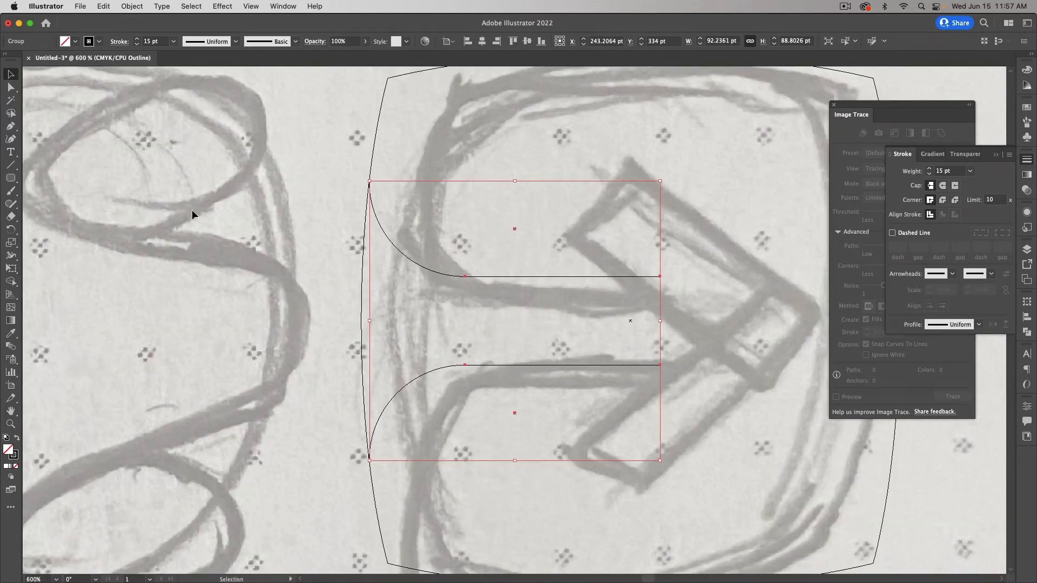
Step: Zoom in to check where the arc meets the frame, then zoom back out
click(191, 211)
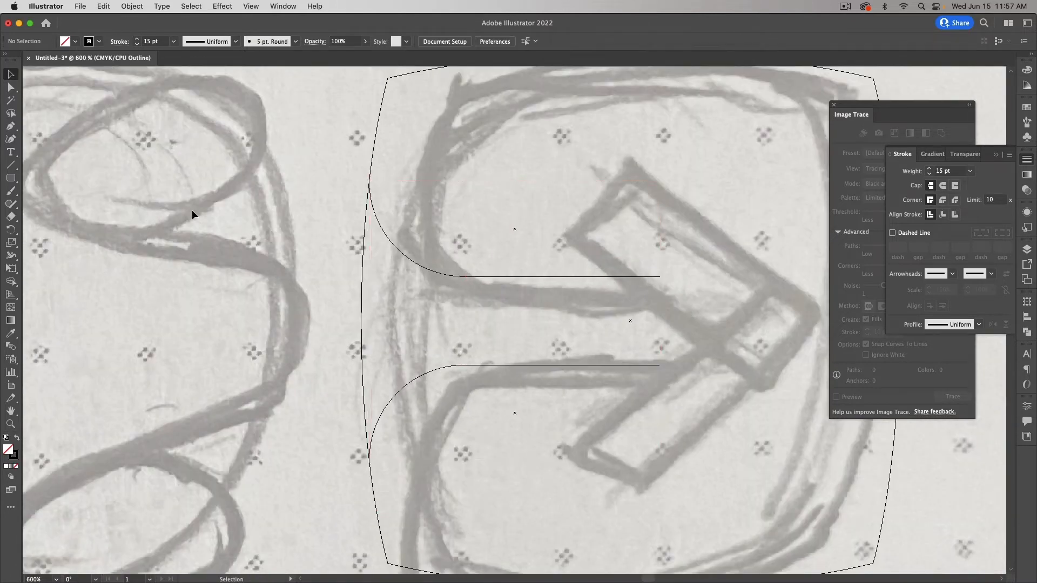
click(11, 423)
drag(354, 175, 398, 206)
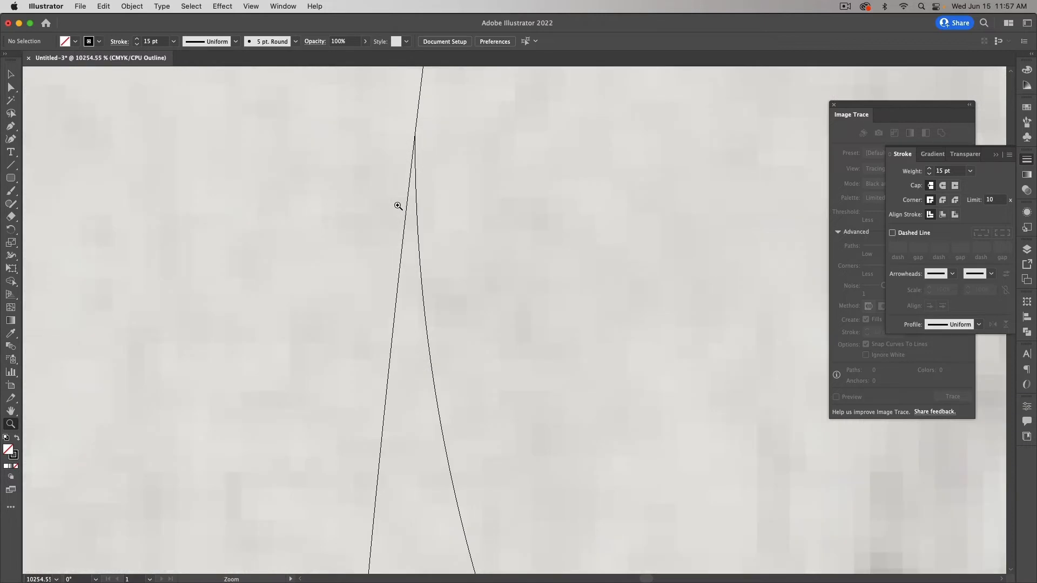
click(11, 74)
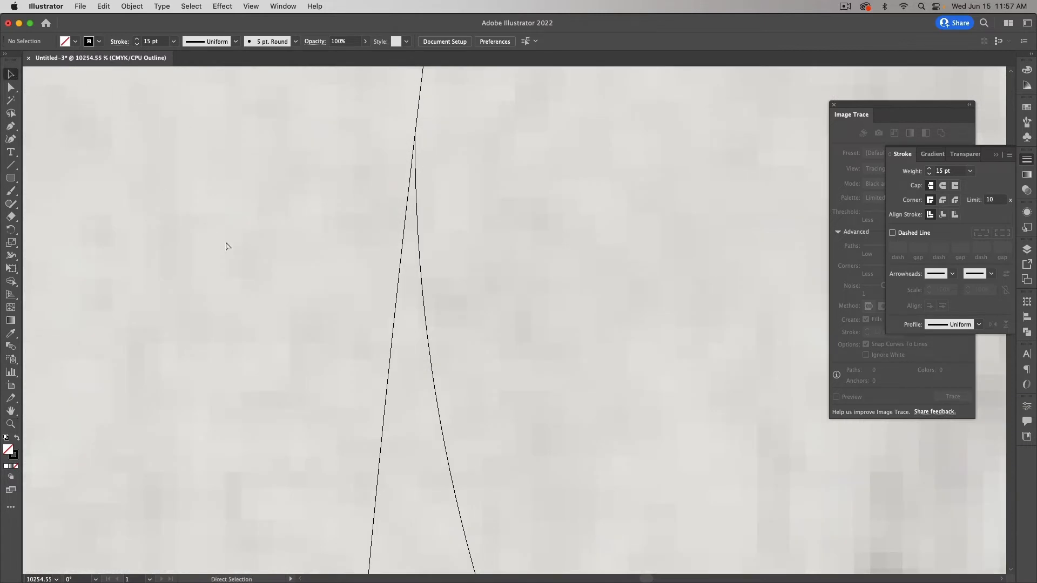
key(super+minus)
key(super+minus)
key(super+minus)
key(super+minus)
key(super+minus)
key(super+minus)
key(super+minus)
key(super+minus)
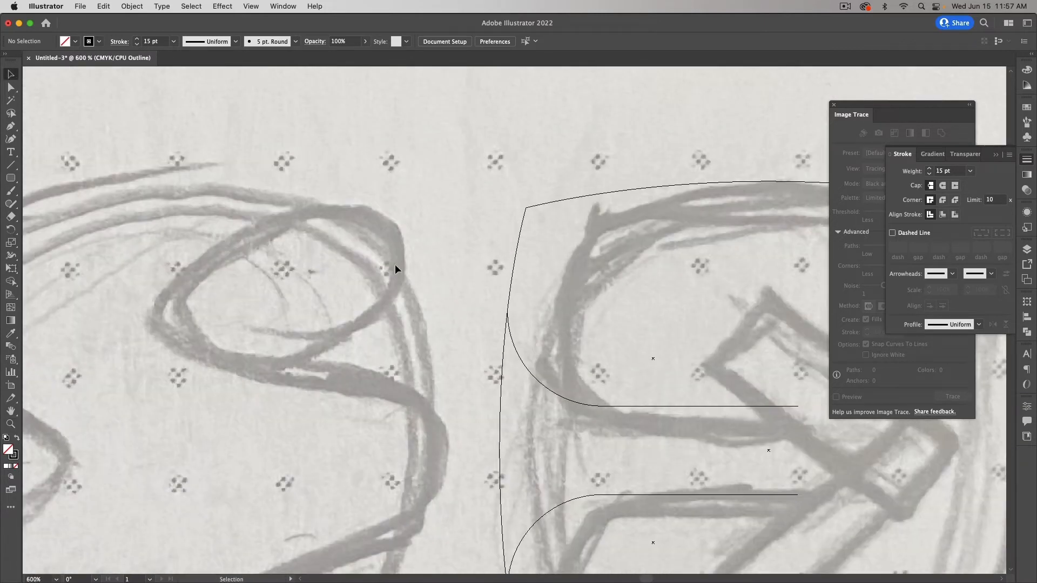
scroll(400, 270, right, 10)
scroll(400, 271, down, 4)
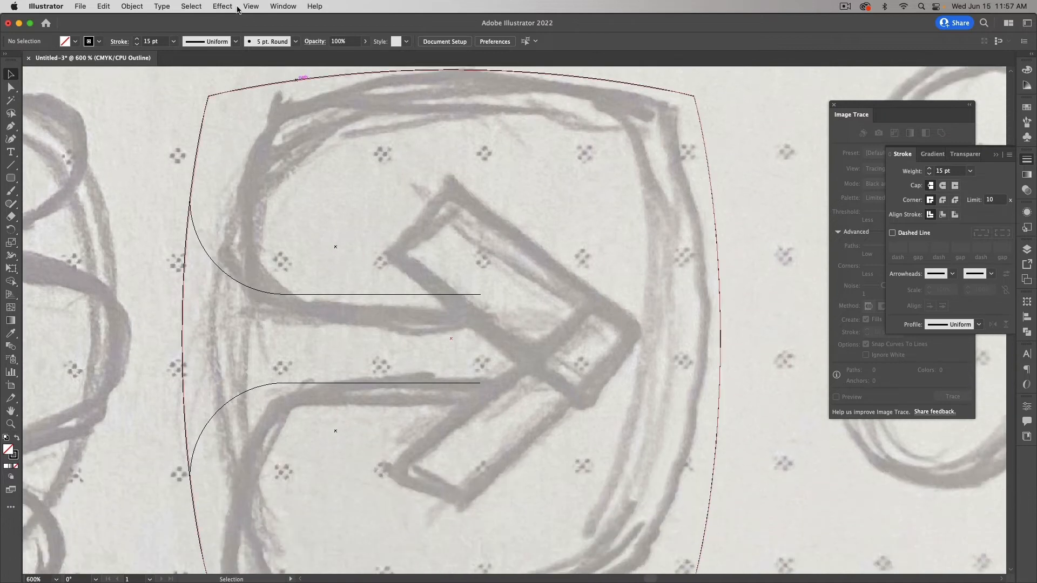
Step: Switch from Outline to Preview on CPU and zoom out to 400%
click(251, 6)
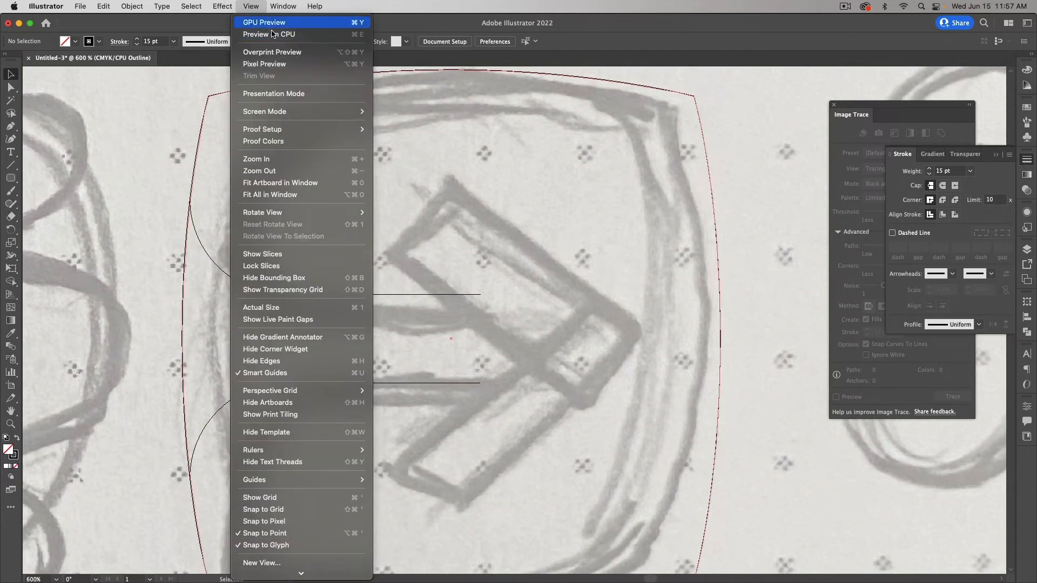
click(273, 34)
scroll(530, 274, down, 2)
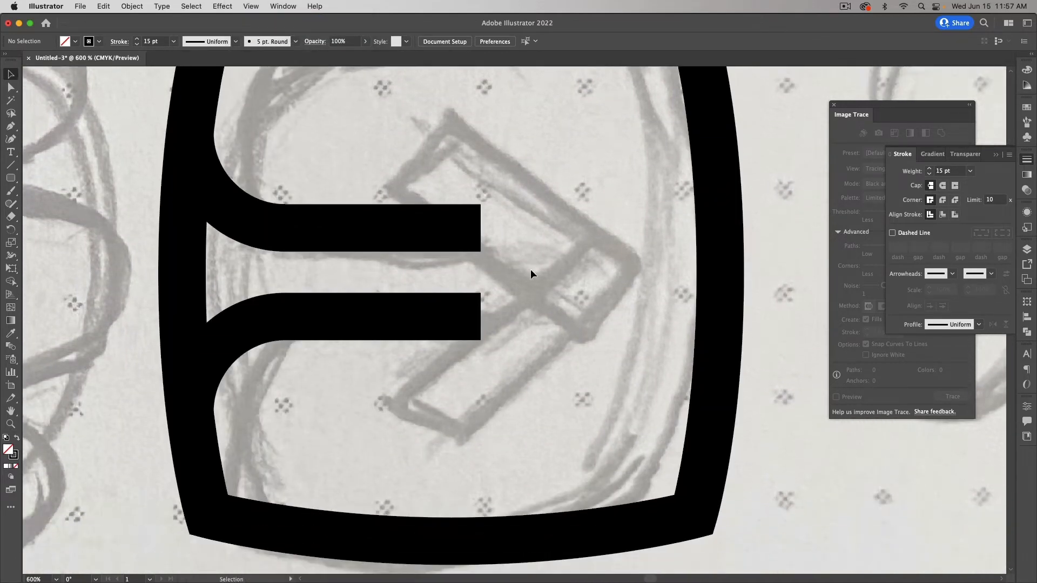
key(super+minus)
scroll(530, 269, up, 1)
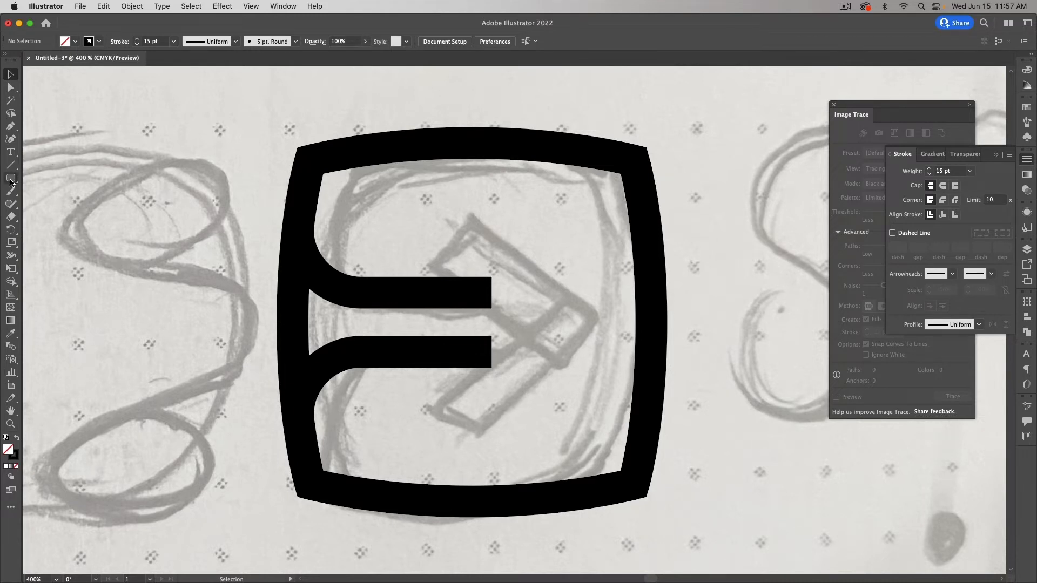
Step: Draw a 70.97 pt square and rotate it 45° into a diamond over the bars
drag(11, 177, 33, 178)
scroll(406, 255, right, 10)
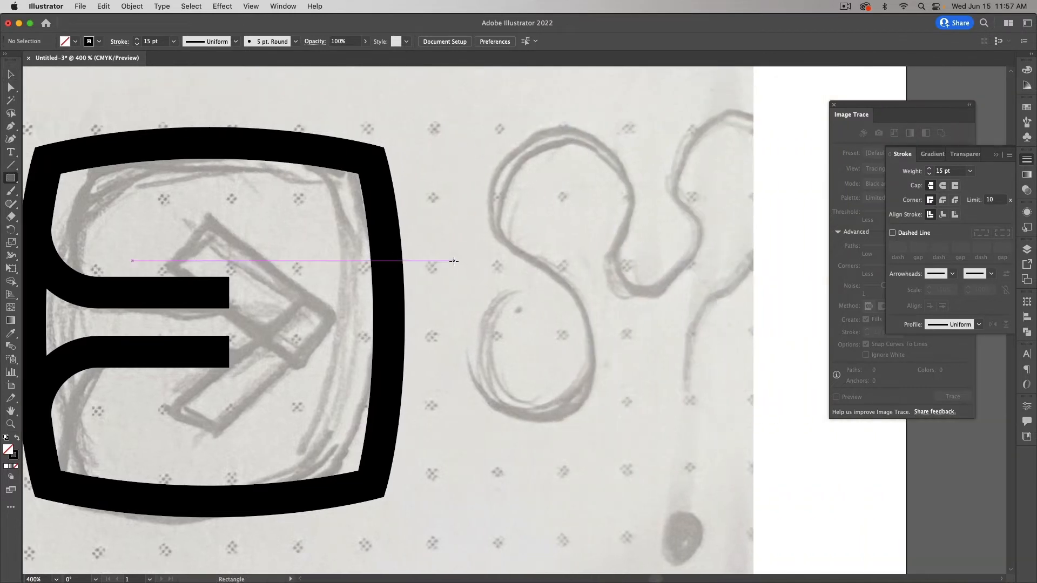
drag(418, 186, 555, 327)
key(v)
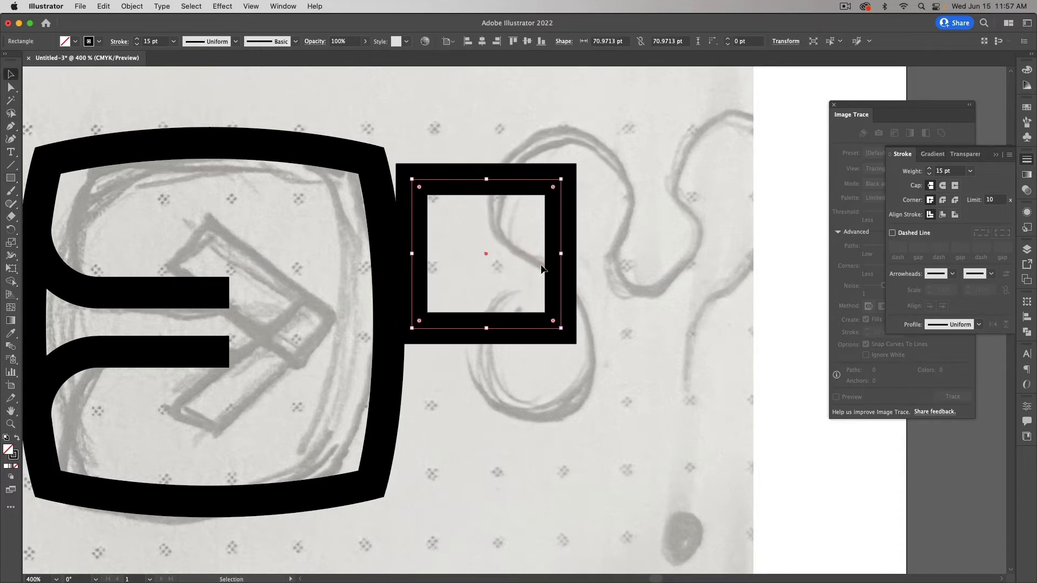
mouse_move(575, 189)
mouse_down()
mouse_move(602, 222)
mouse_move(356, 248)
mouse_move(286, 304)
mouse_move(272, 295)
mouse_up()
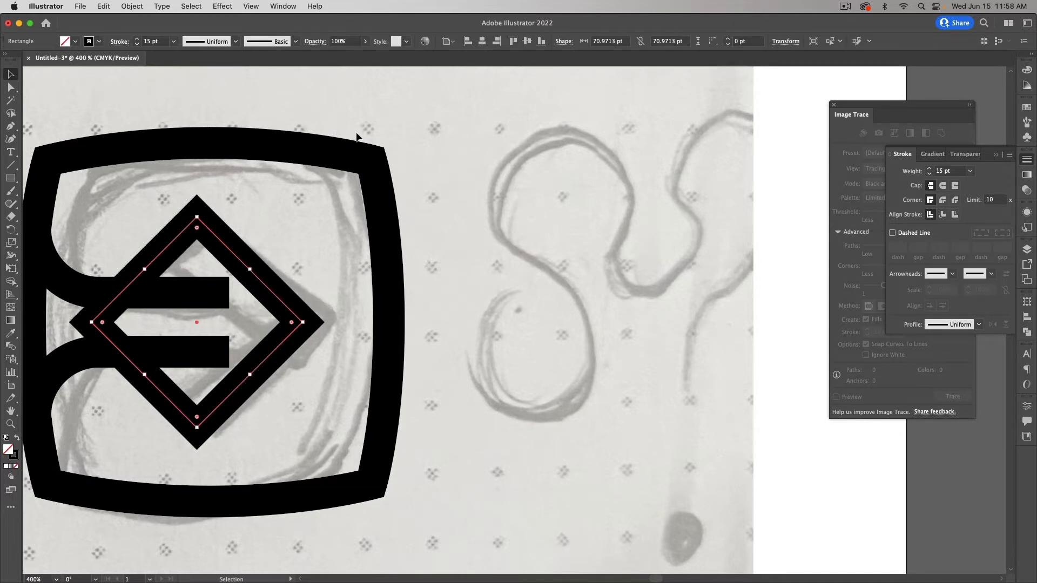
Step: Turn off Smart Guides from the View menu
click(250, 6)
mouse_move(275, 8)
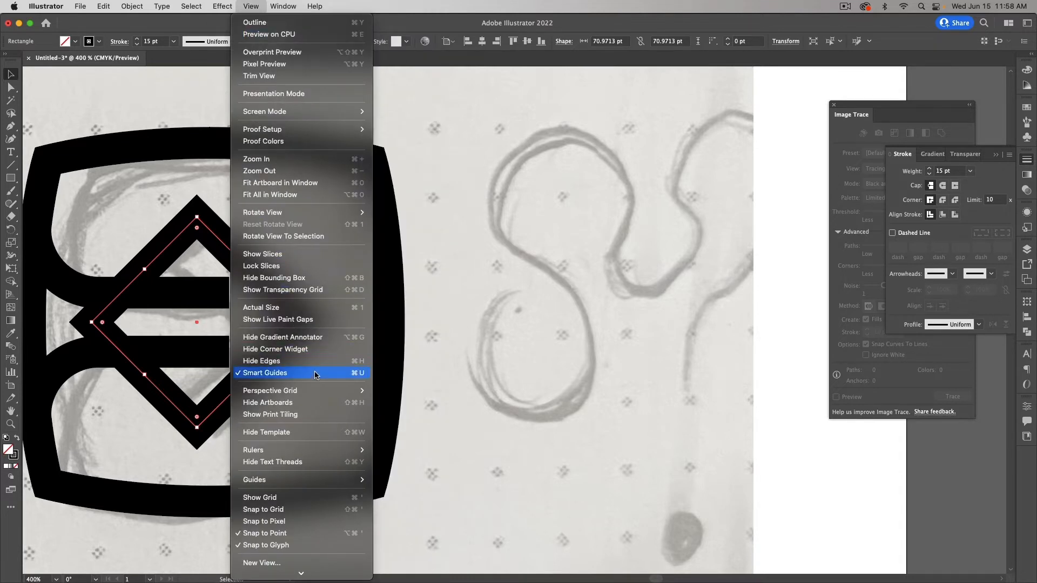
click(316, 373)
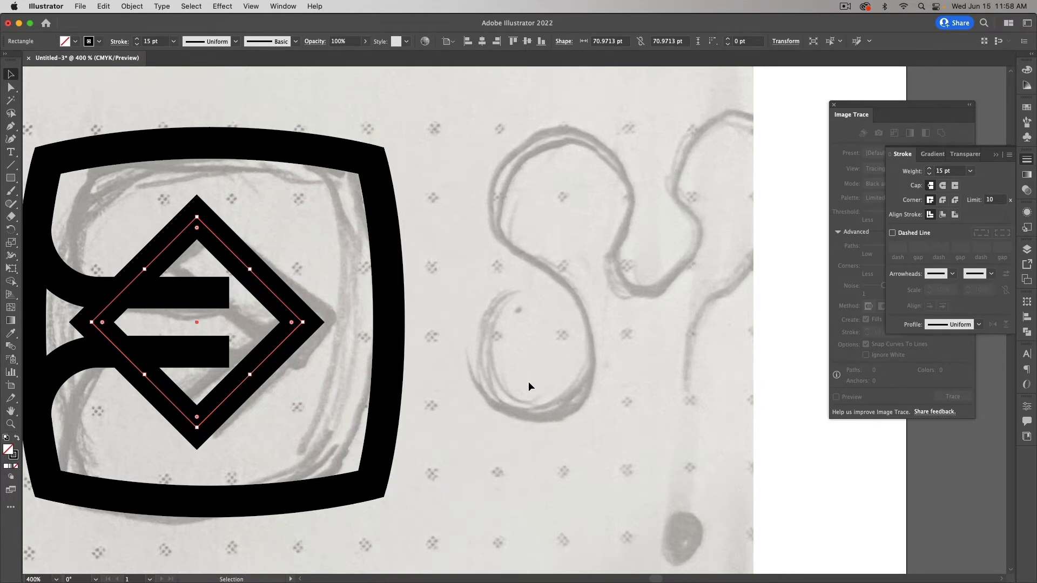
Step: Shrink the diamond to about 66.5 pt, check the sketch beneath, and return it over the bars
scroll(528, 381, left, 5)
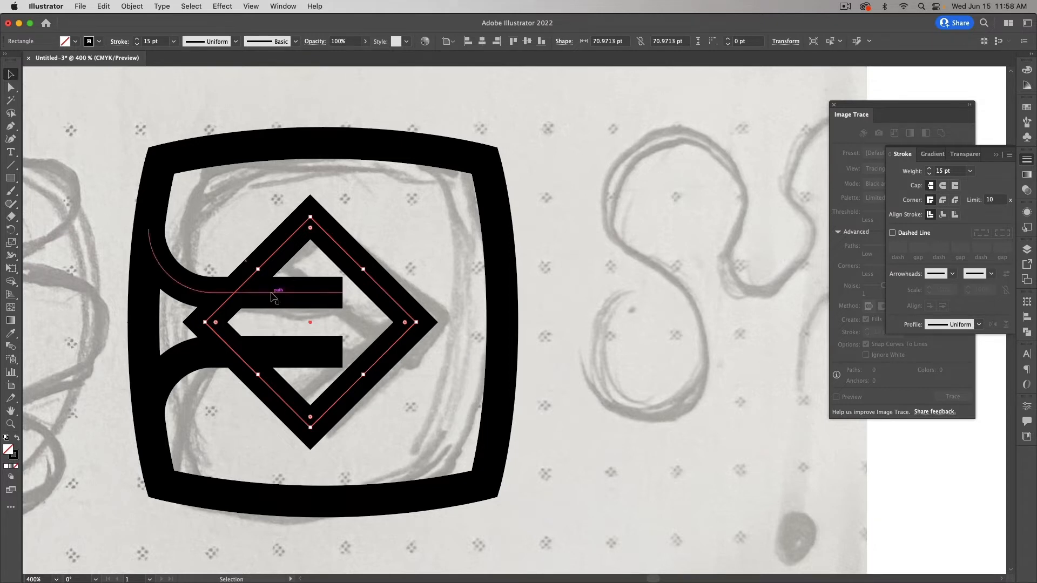
drag(206, 322, 219, 322)
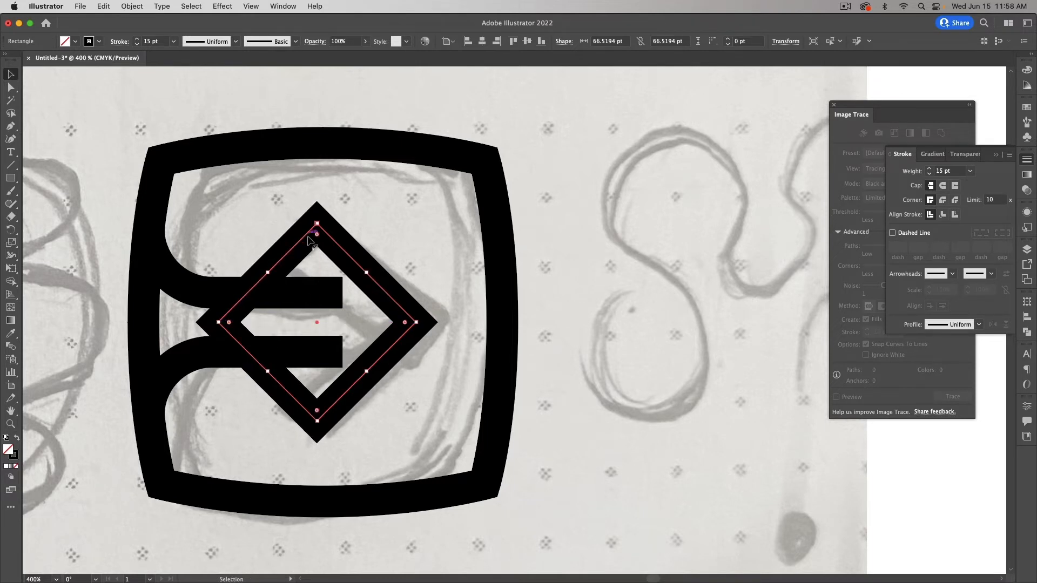
drag(411, 319, 785, 325)
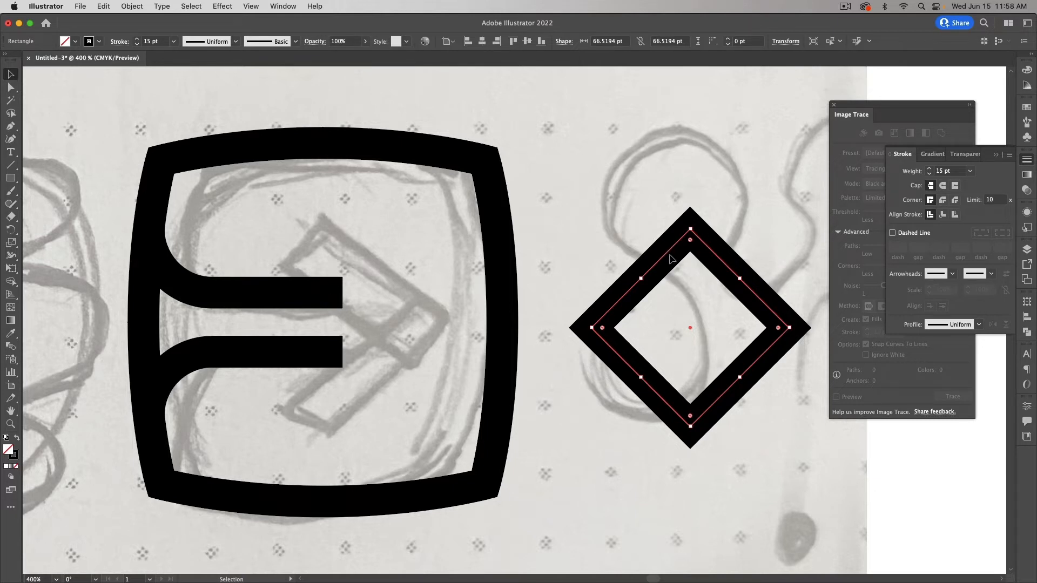
scroll(401, 270, right, 1)
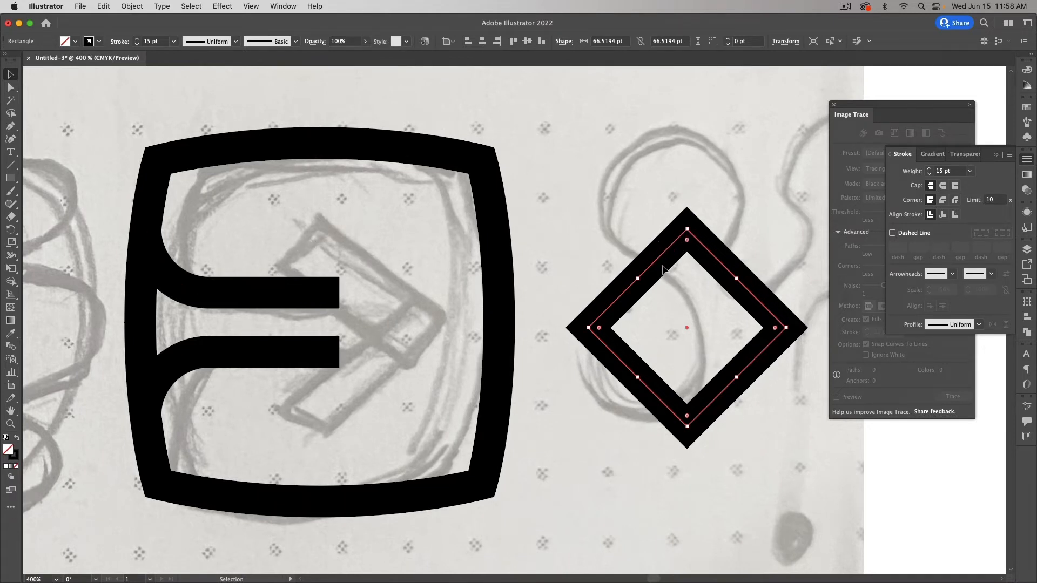
drag(725, 262, 356, 258)
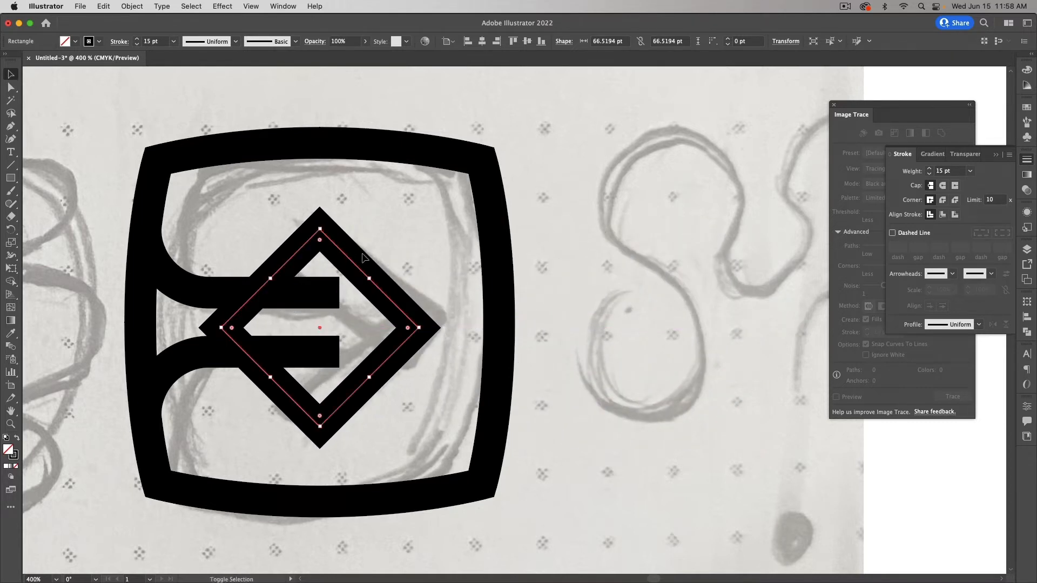
Step: Vertically centre the diamond on the rounded frame as key object, then deselect
click(498, 296)
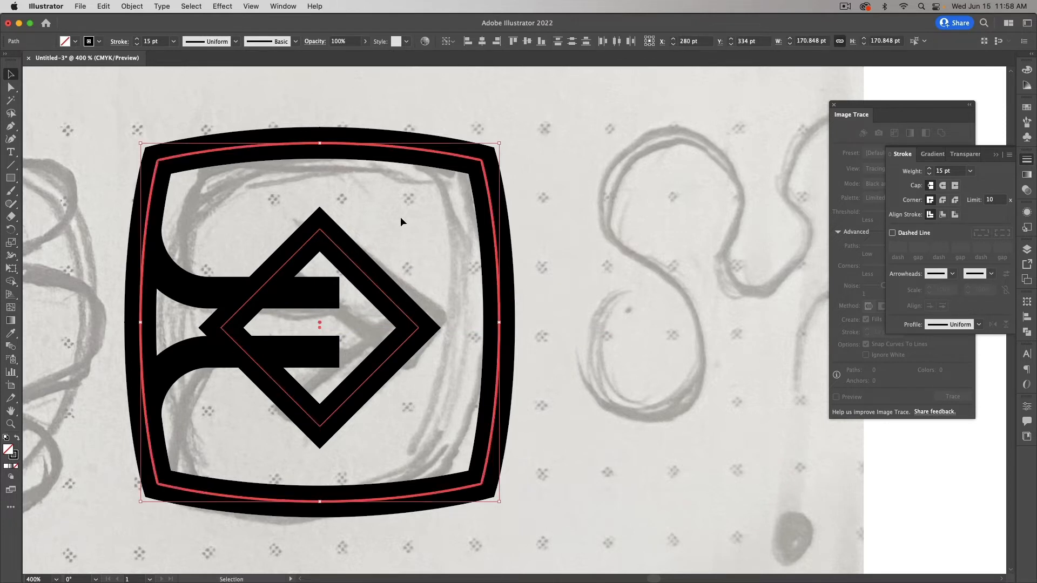
click(418, 285)
click(394, 298)
click(499, 273)
click(526, 41)
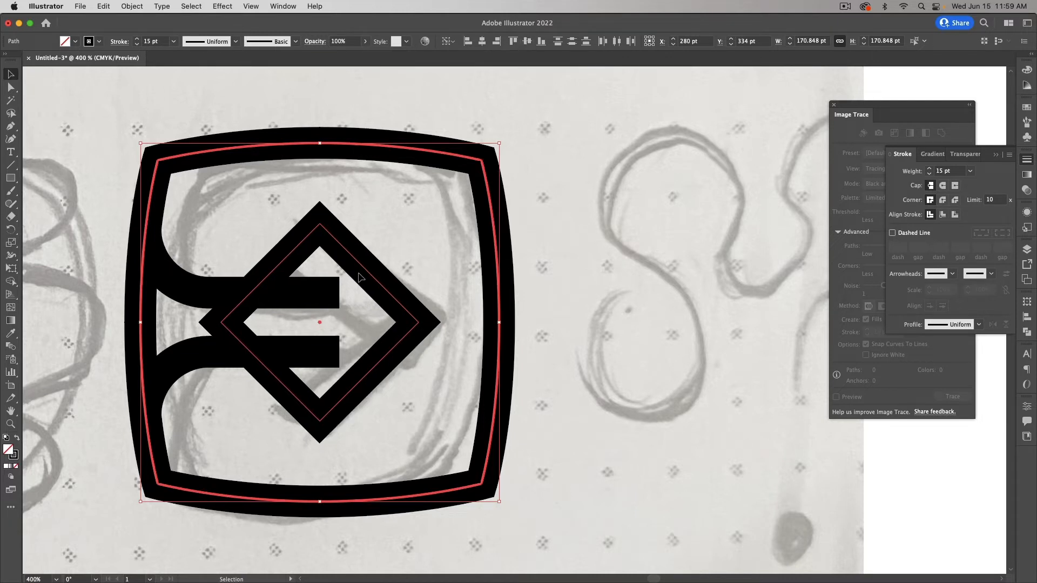
click(535, 339)
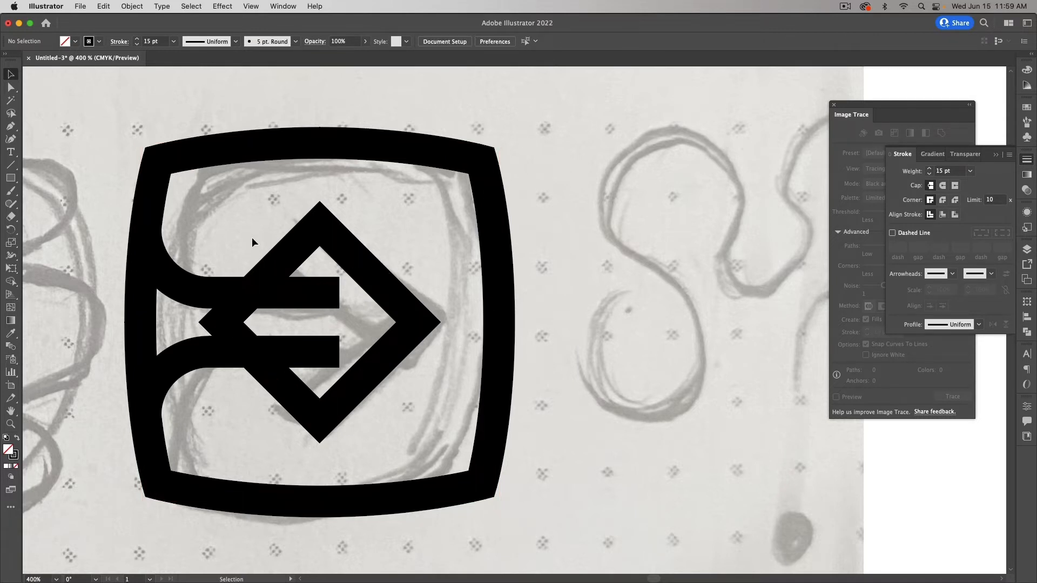
Step: Try removing the diamond's left corner between the bars, then undo it
drag(247, 235, 411, 437)
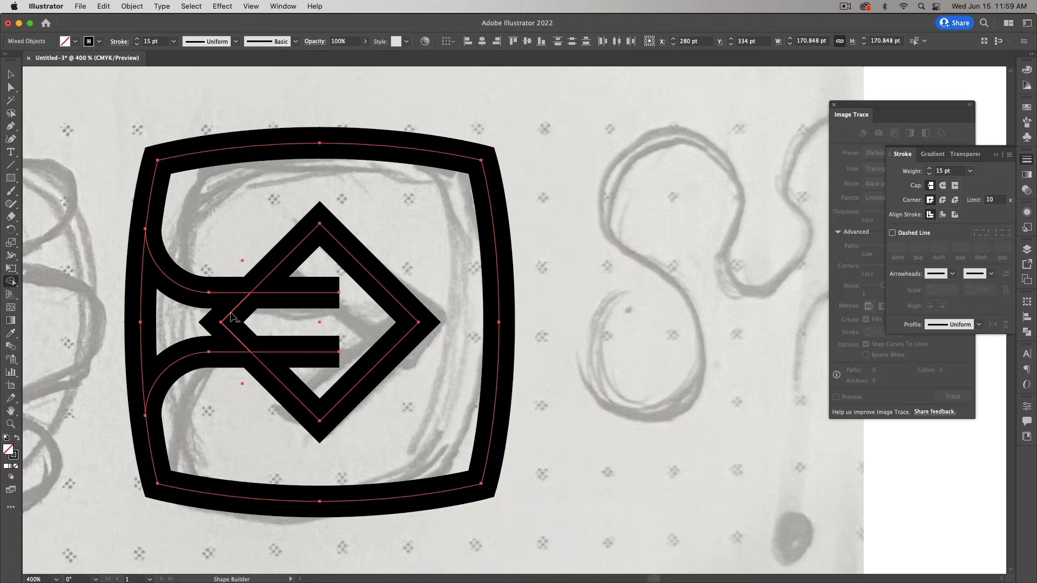
alt+click(242, 342)
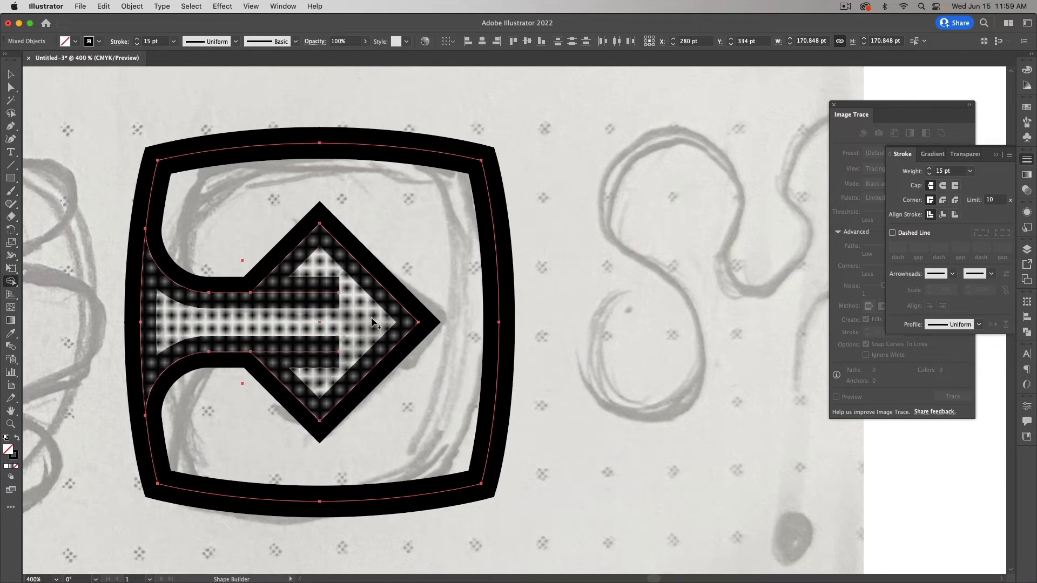
key(v)
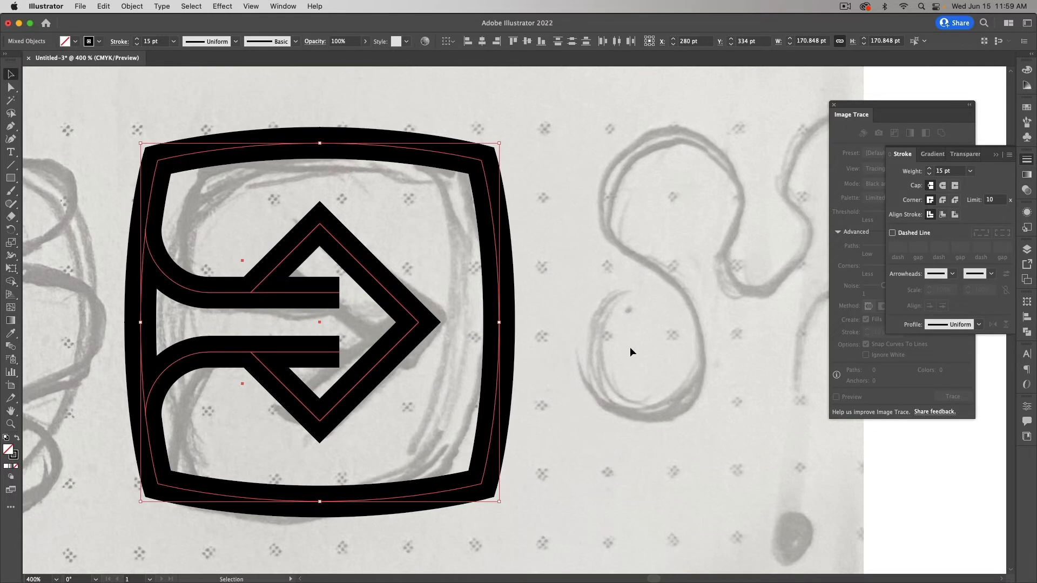
click(627, 361)
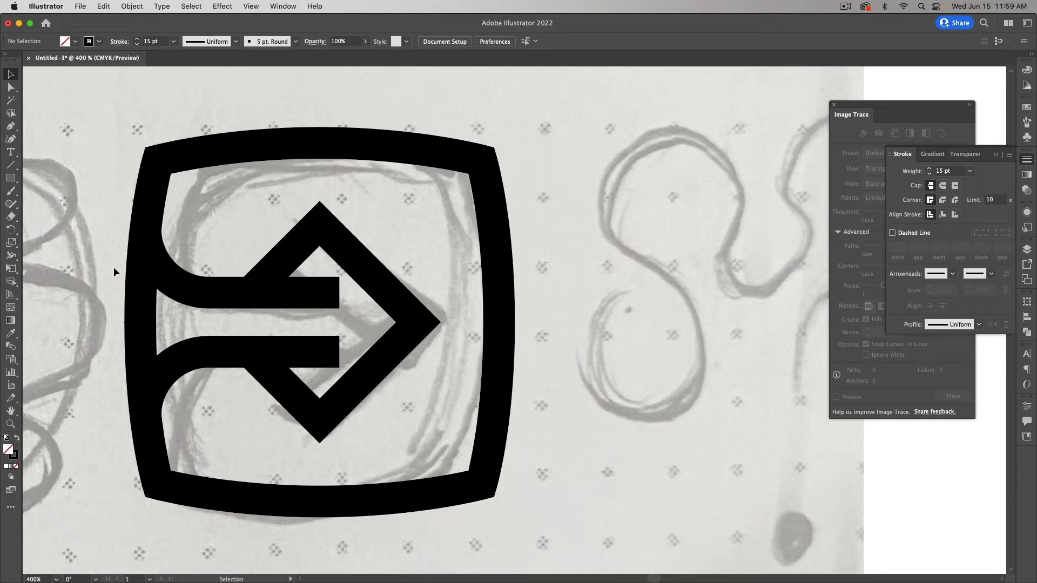
key(super+z)
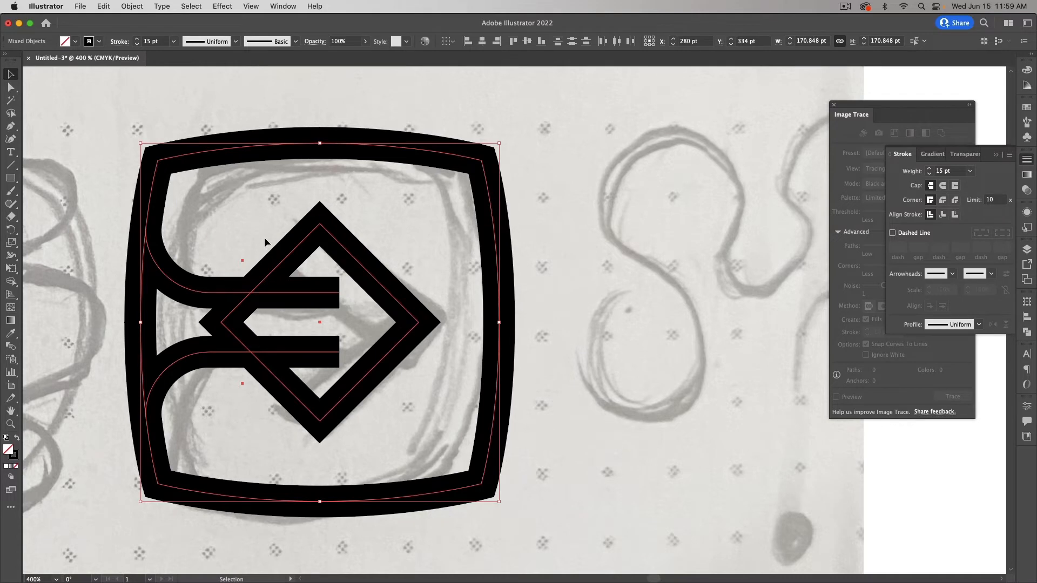
Step: Alt-drag a backup copy of the whole logo to the lower right
key(super+minus)
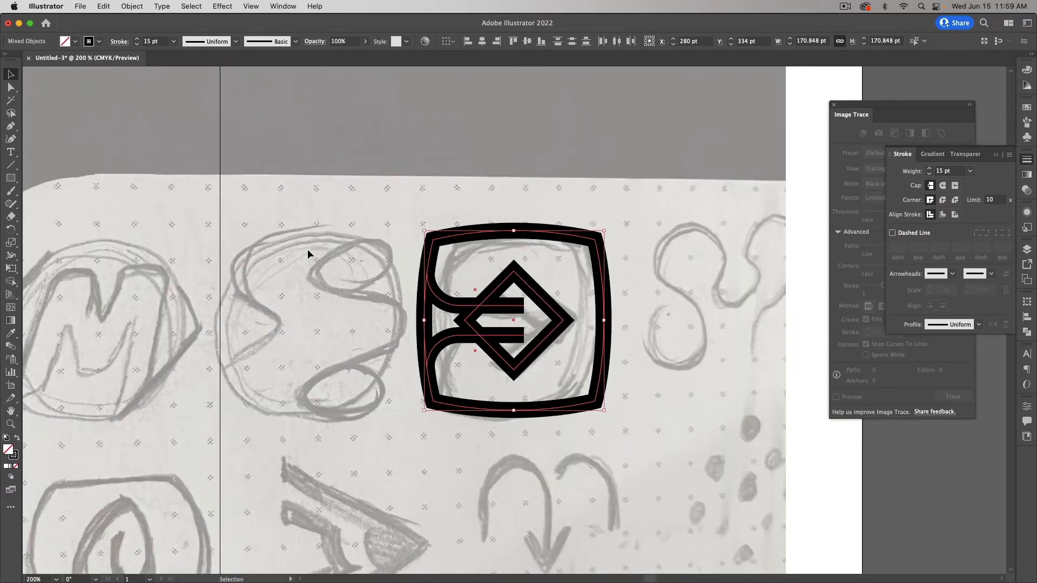
click(403, 249)
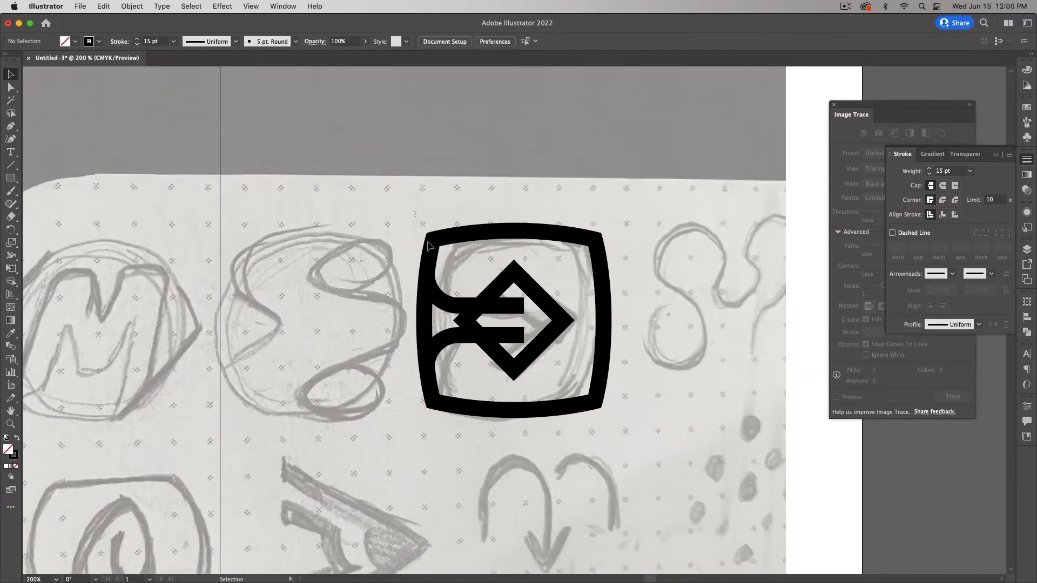
drag(415, 215, 656, 477)
drag(535, 362, 996, 511)
click(625, 446)
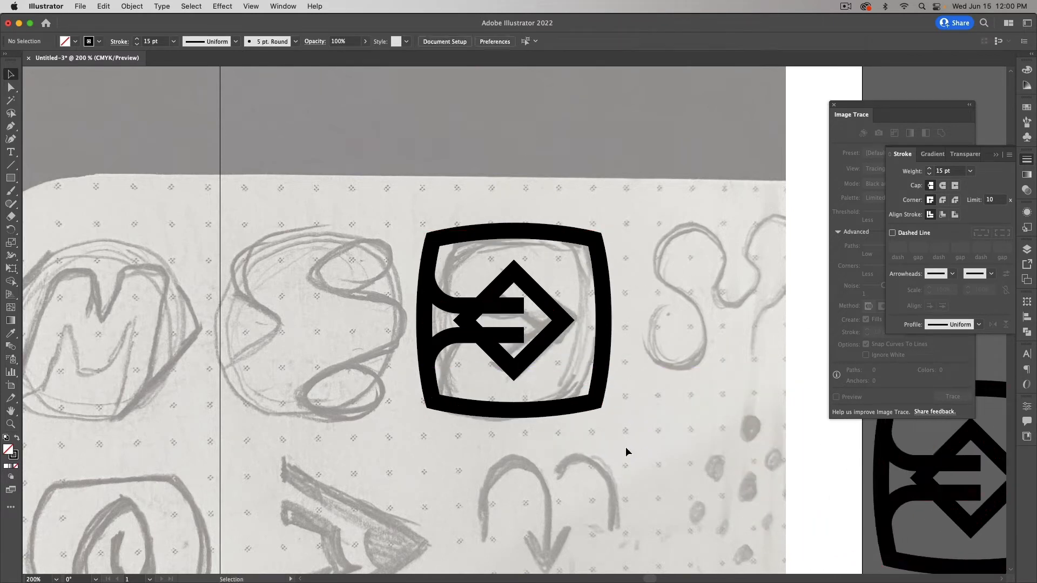
Step: Merge frame, bars and diamond with Shape Builder, removing the left vertical bar
key(super+equal)
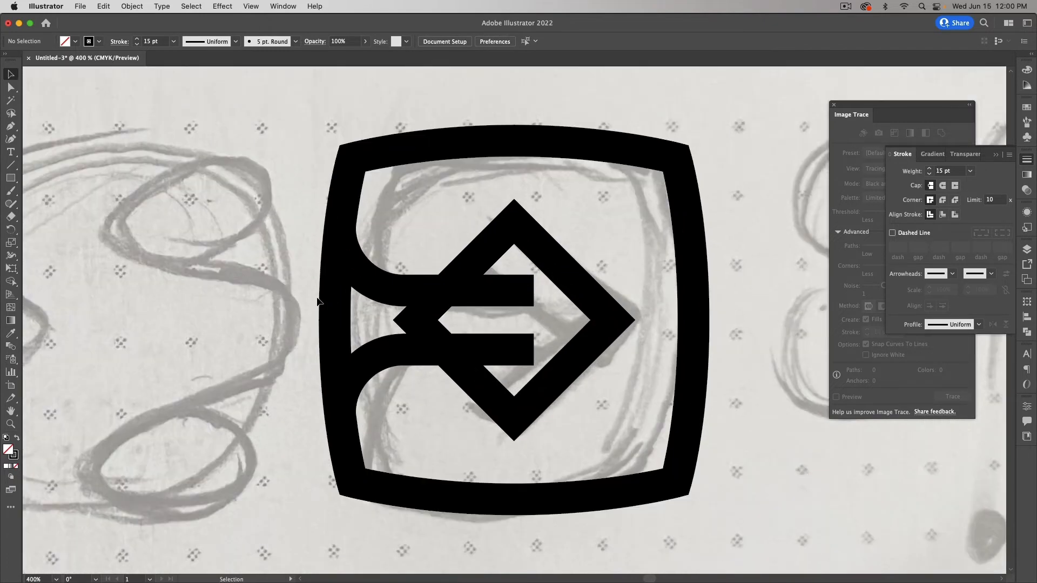
drag(305, 231, 708, 452)
key(shift+m)
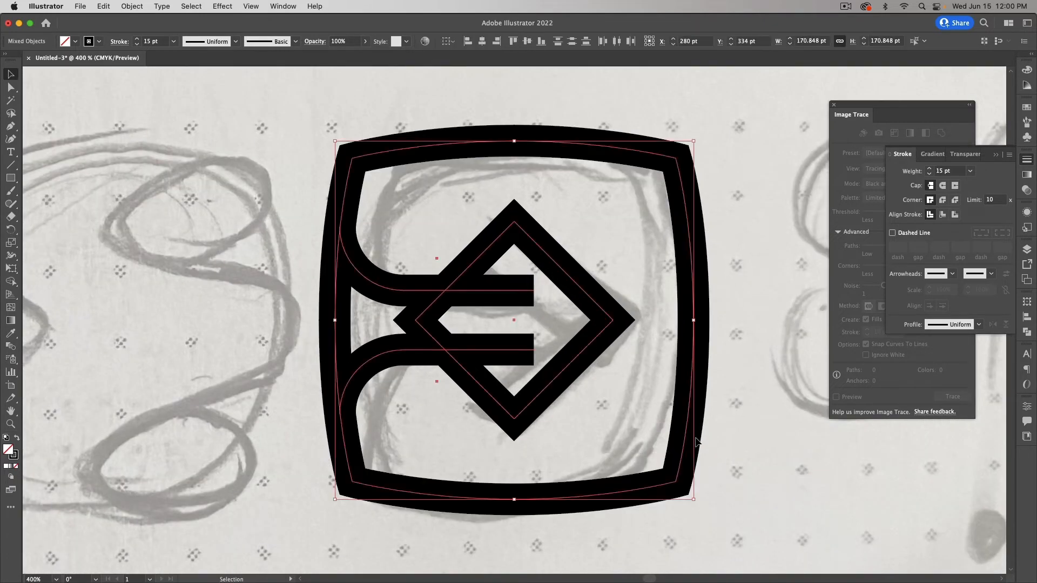
click(432, 340)
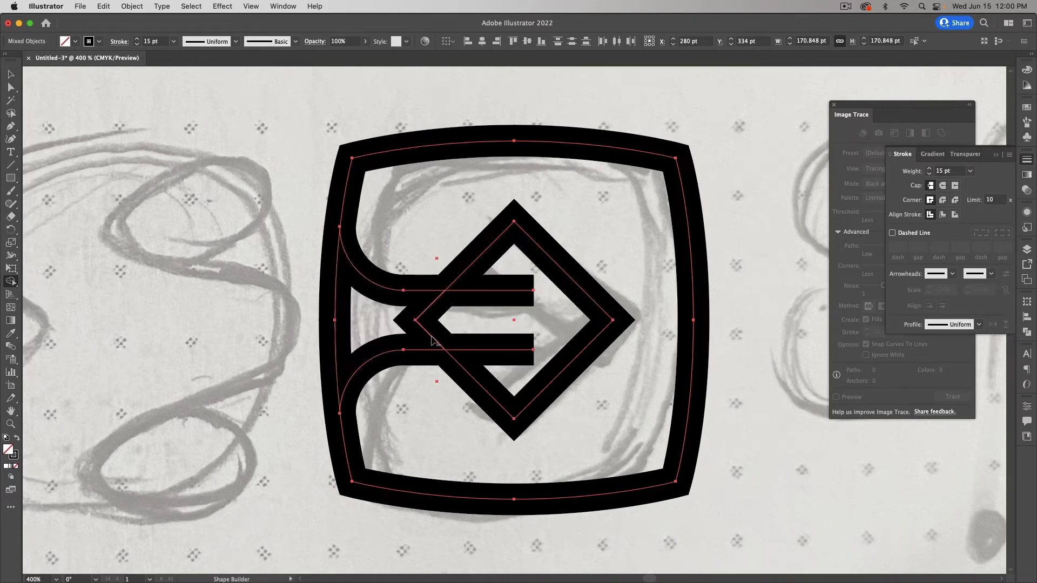
click(336, 336)
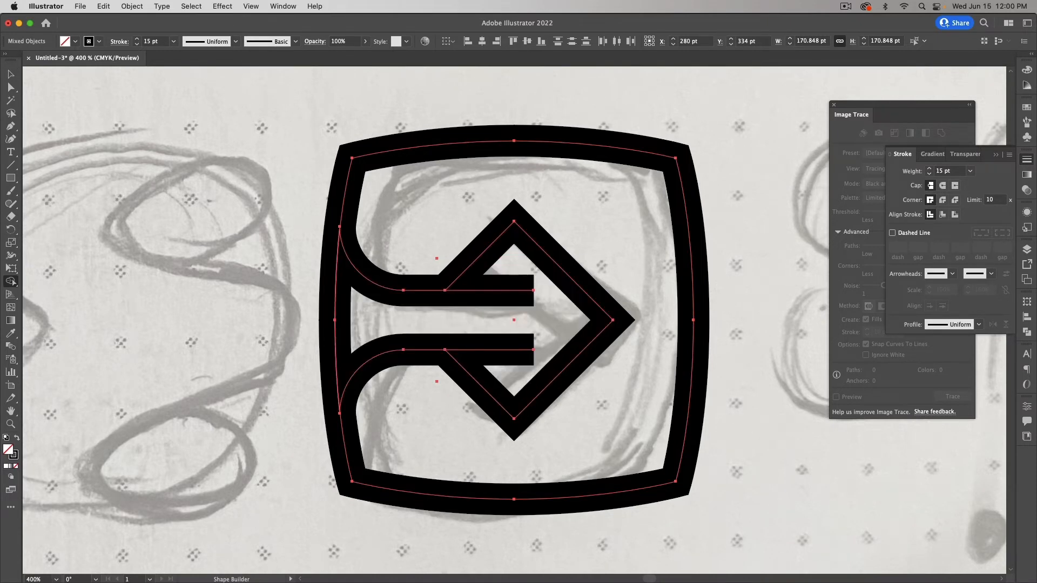
alt+click(336, 336)
key(a)
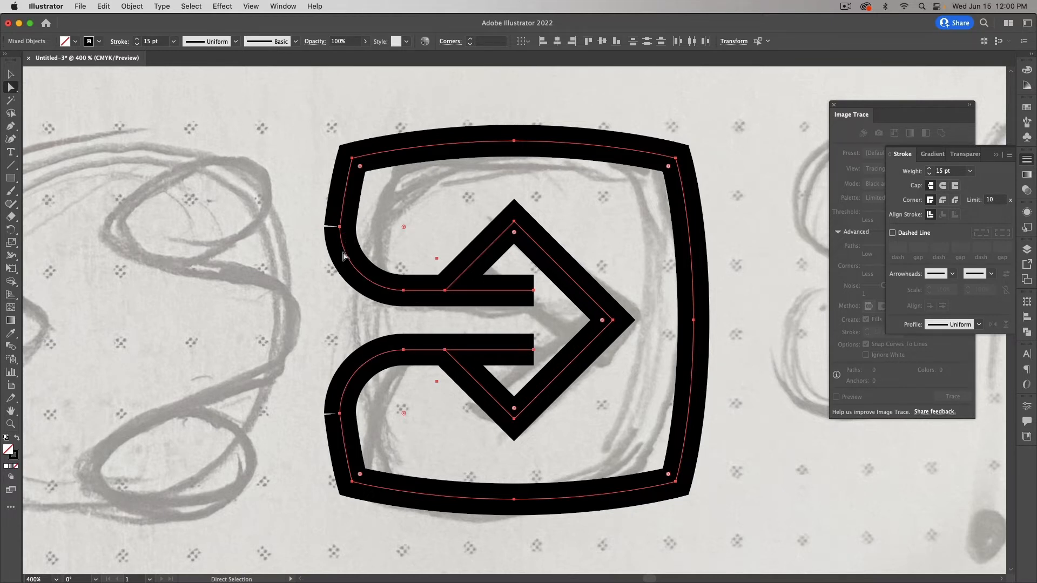
Step: Try joining an open end point on the frame's left side, then undo the join
click(312, 223)
click(339, 226)
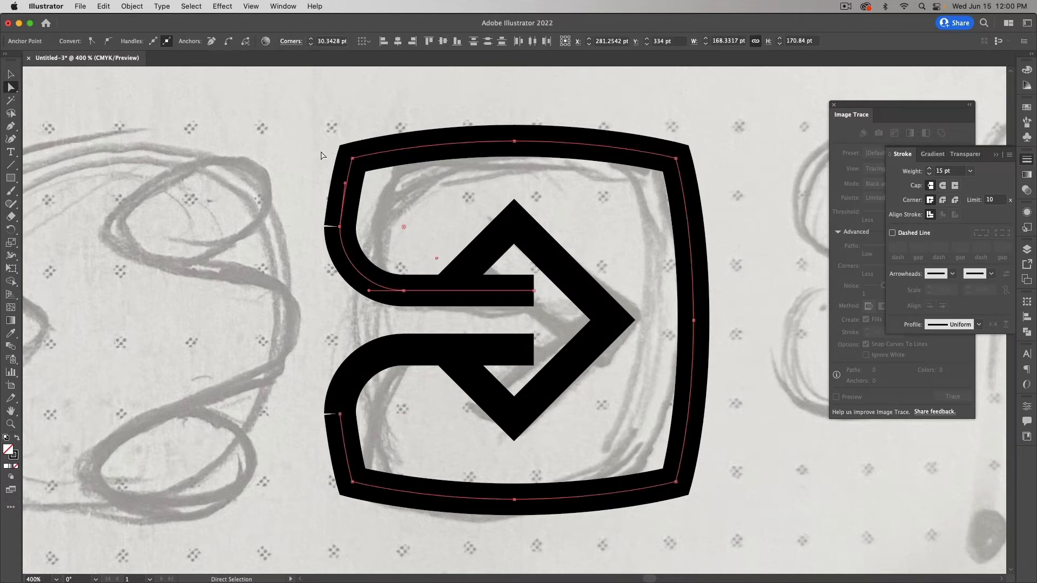
click(228, 42)
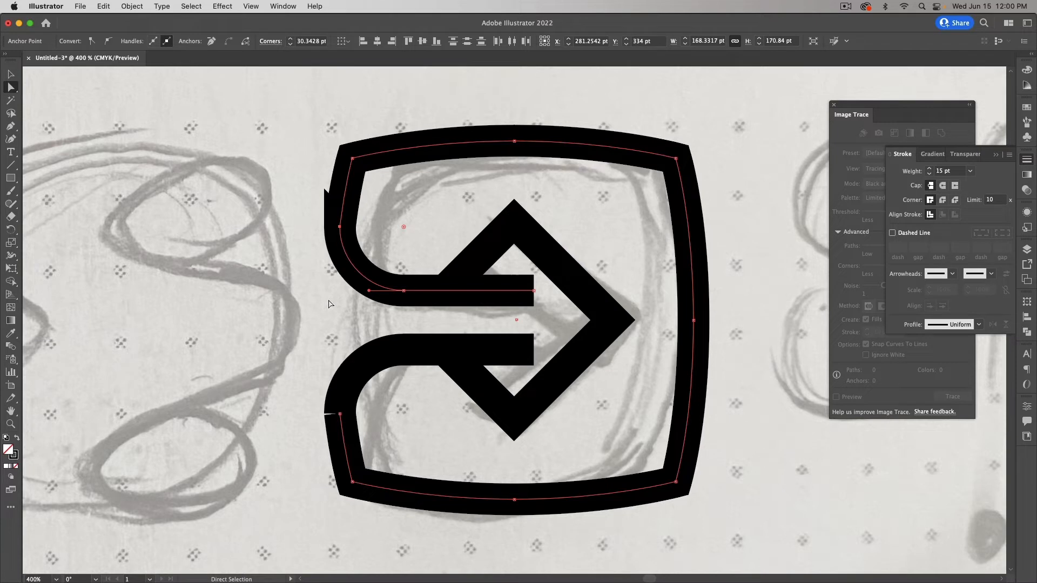
key(super+z)
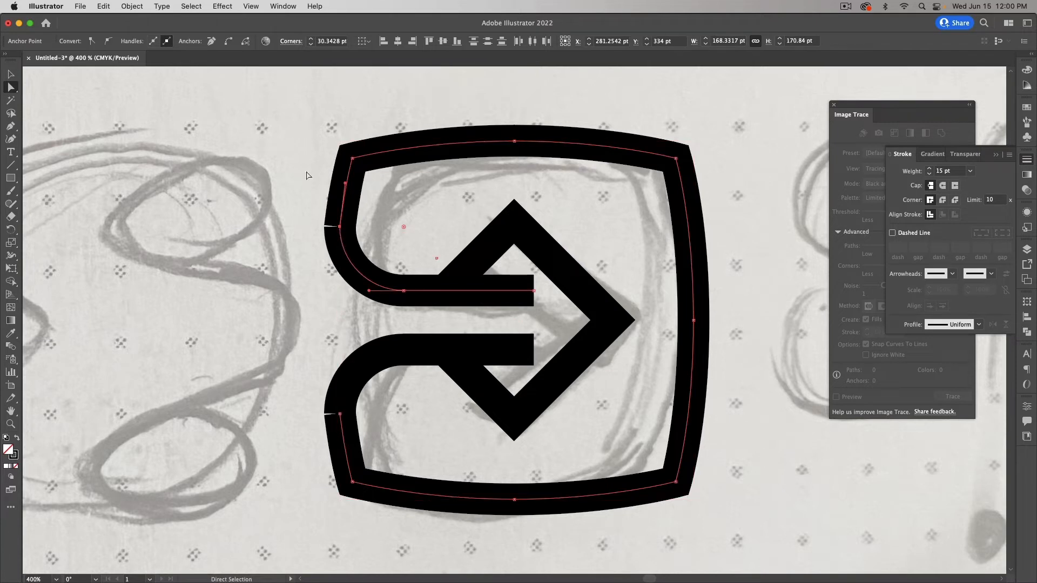
Step: Join the upper-left end points as plain corners, then join the lower-left pair
click(309, 224)
drag(310, 217, 364, 235)
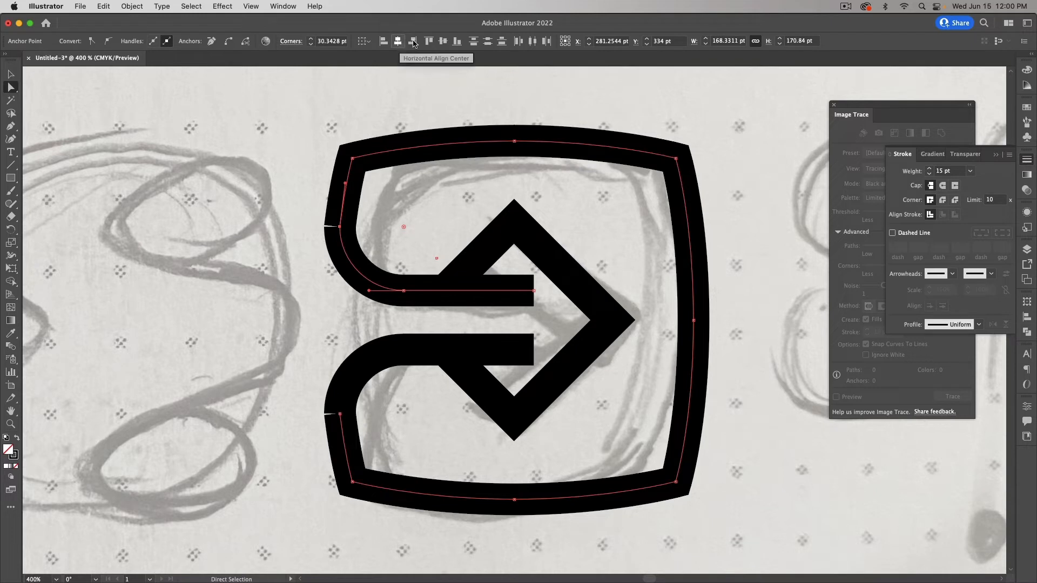
click(414, 43)
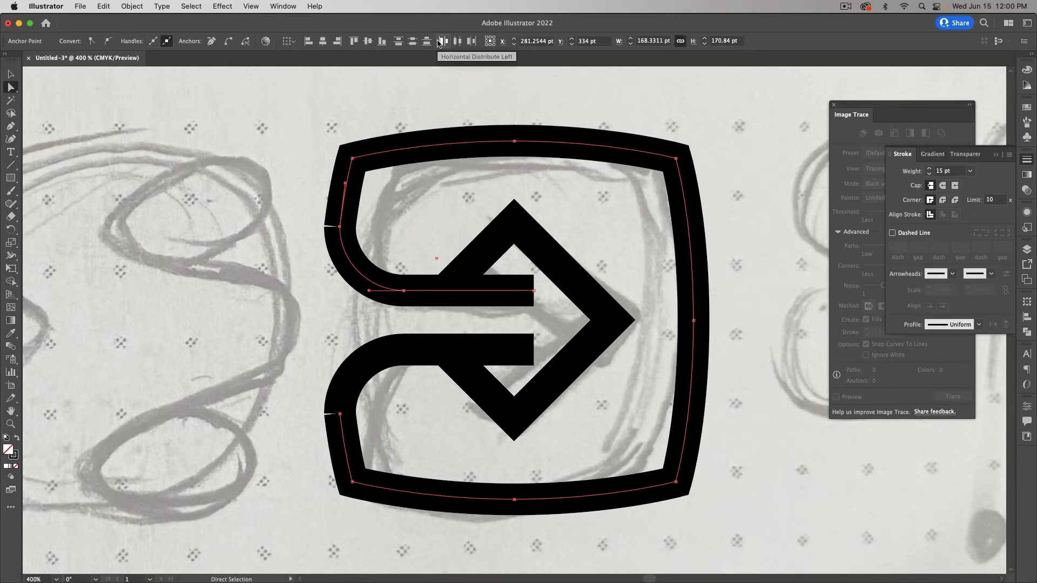
click(228, 43)
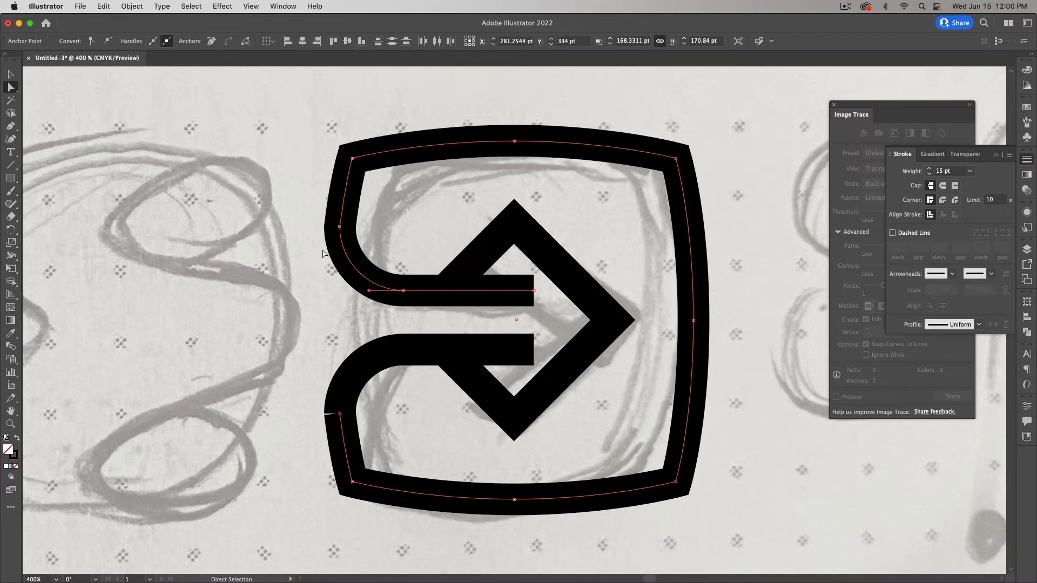
drag(311, 408, 378, 425)
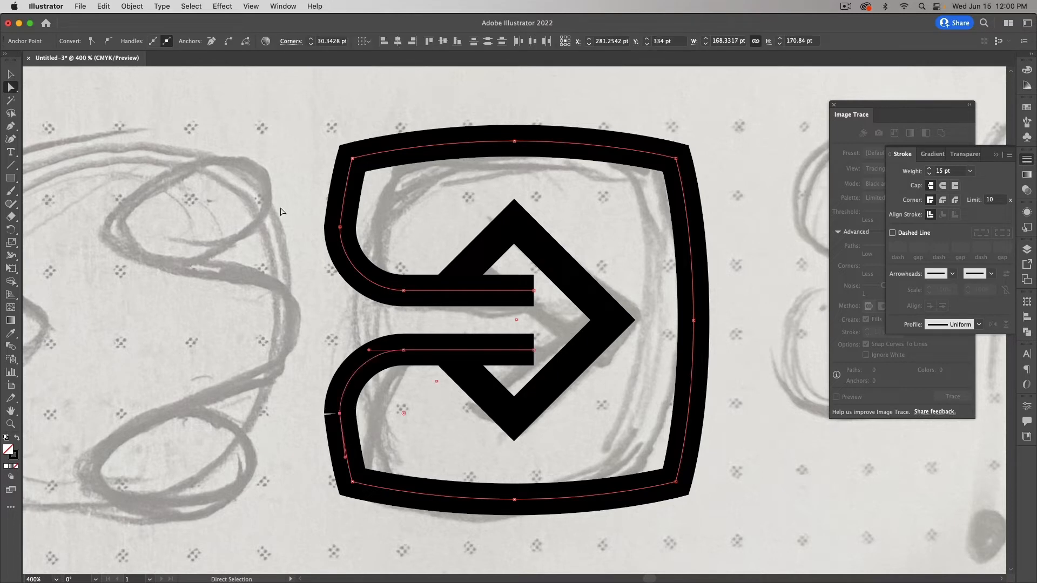
key(super+j)
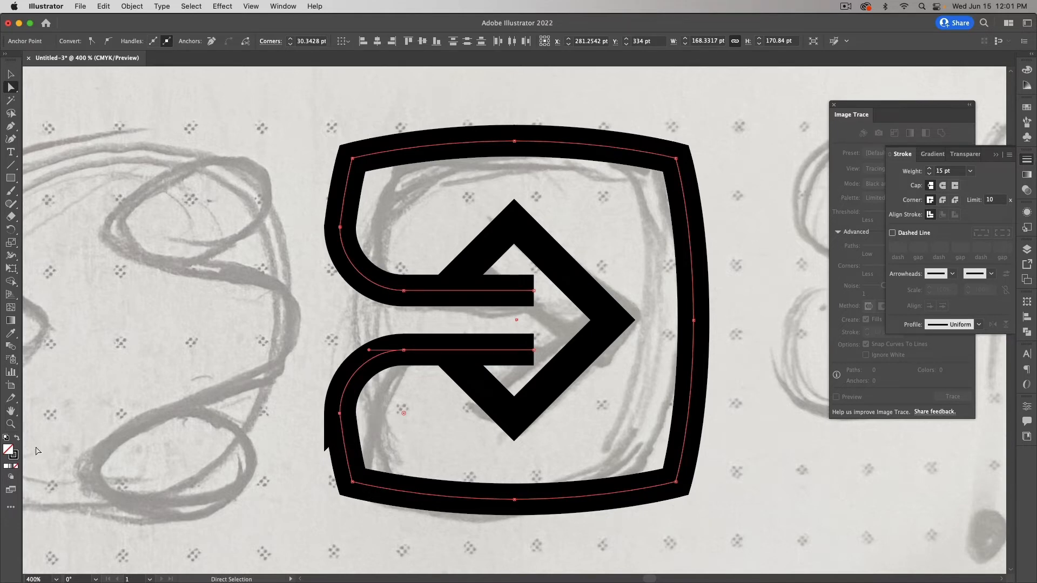
Step: Zoom in on the lower-left join and try nudging its bottom anchor, then undo it
click(11, 423)
drag(333, 413, 521, 456)
drag(370, 429, 529, 457)
drag(466, 449, 609, 472)
drag(505, 452, 553, 460)
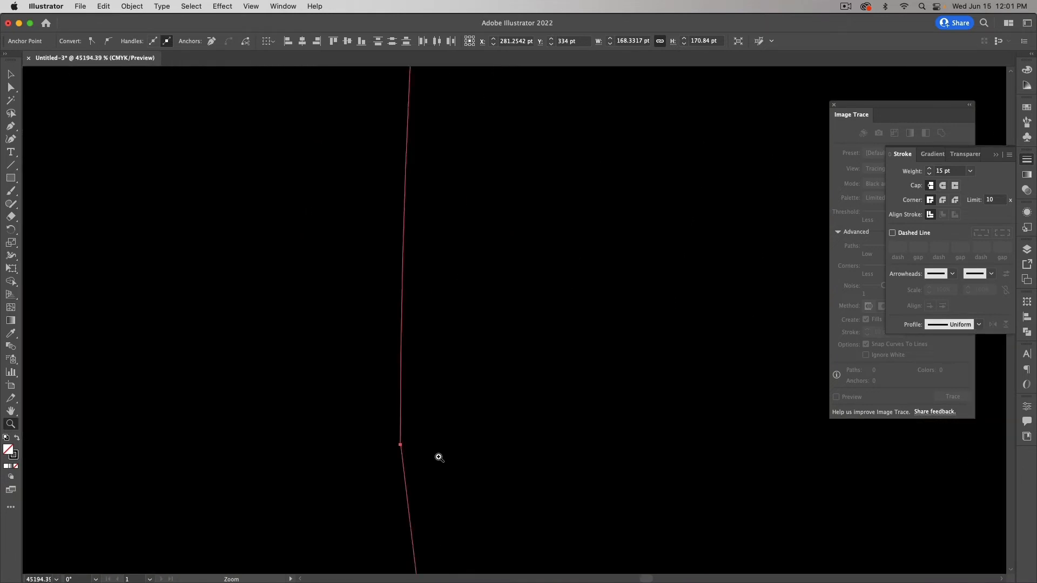
drag(400, 444, 340, 463)
key(a)
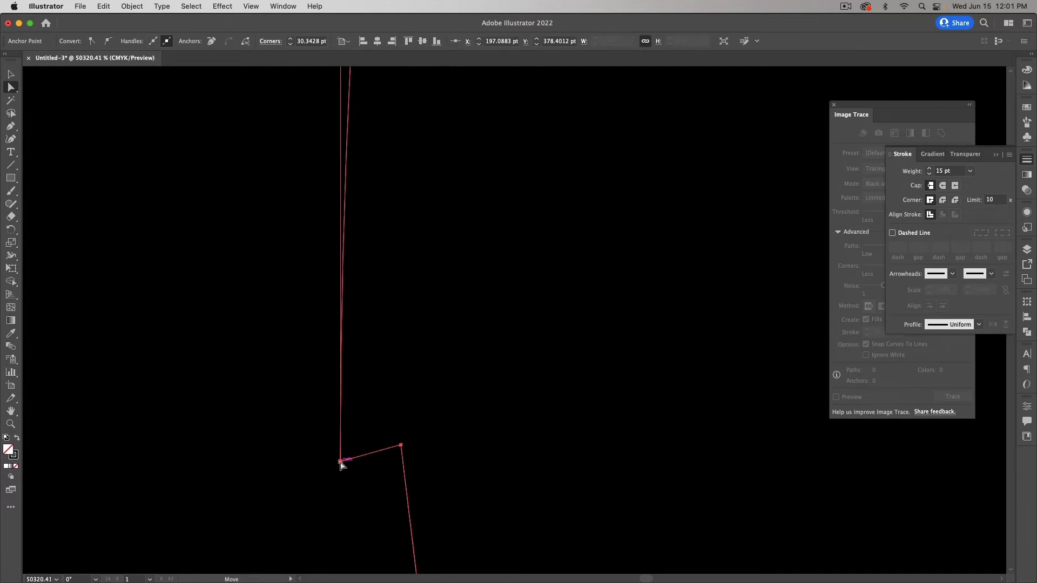
key(super+z)
key(super+z)
key(super+minus)
key(super+minus)
key(super+minus)
key(super+minus)
key(super+minus)
key(super+minus)
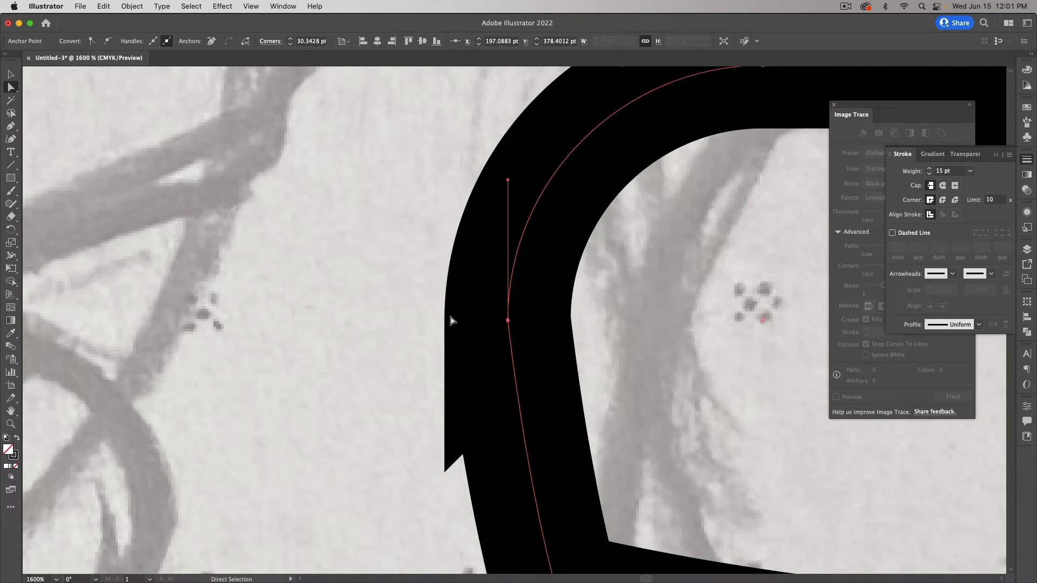
key(super+z)
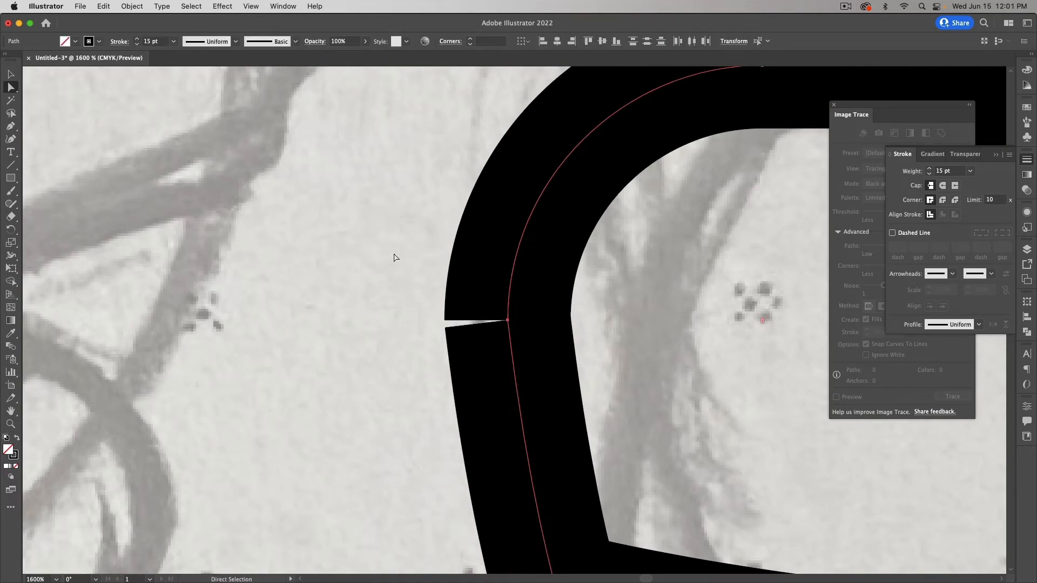
Step: Align the two notch endpoints on both axes and join them into one path
click(427, 314)
click(507, 320)
click(398, 42)
click(443, 41)
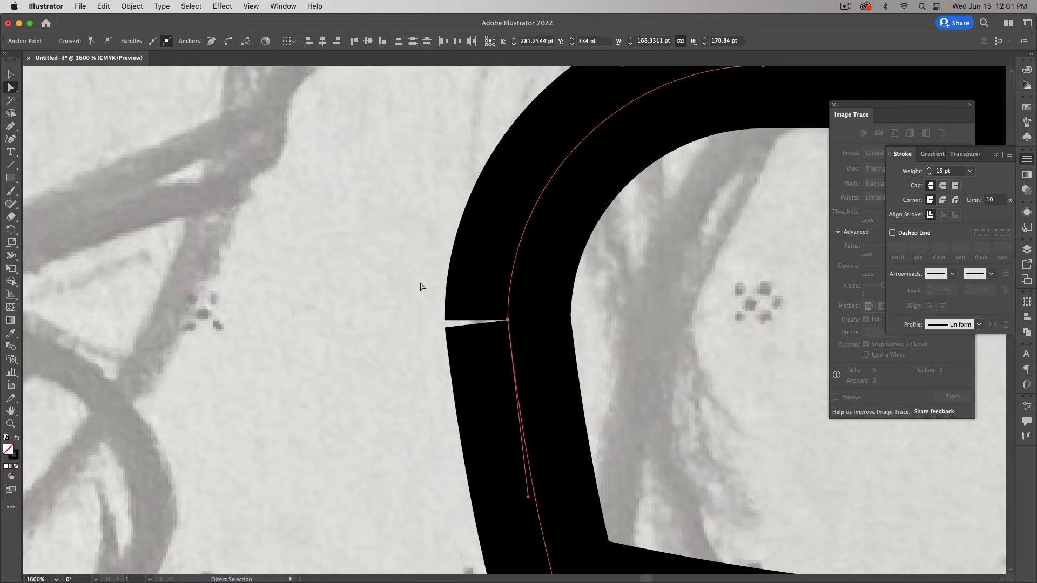
key(super+j)
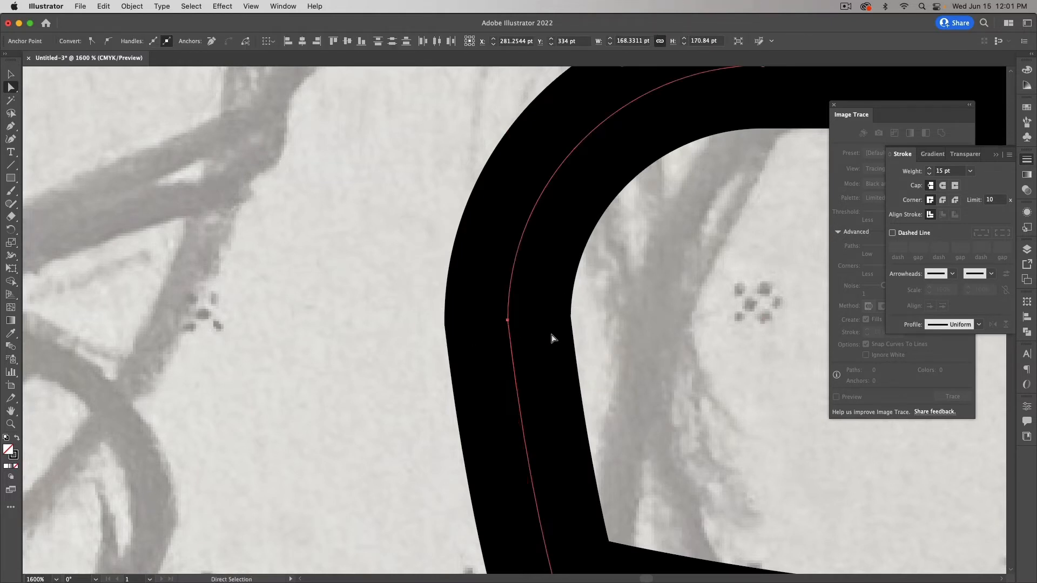
key(super+minus)
key(super+minus)
key(super+minus)
key(super+minus)
scroll(551, 335, up, 3)
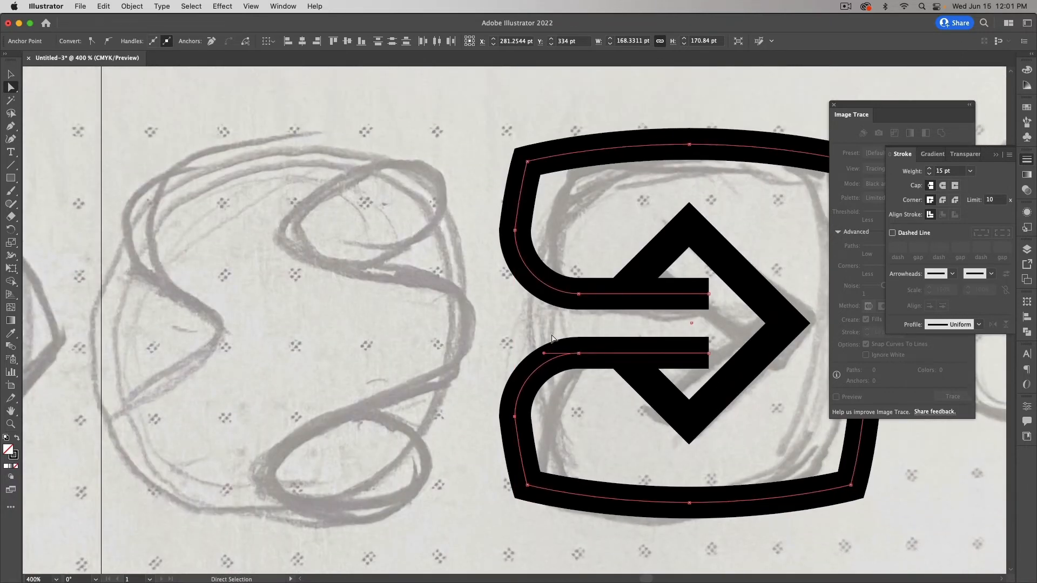
Step: Remove the extra anchors on the upper-left and lower-left curves, then undo the deletions
click(514, 231)
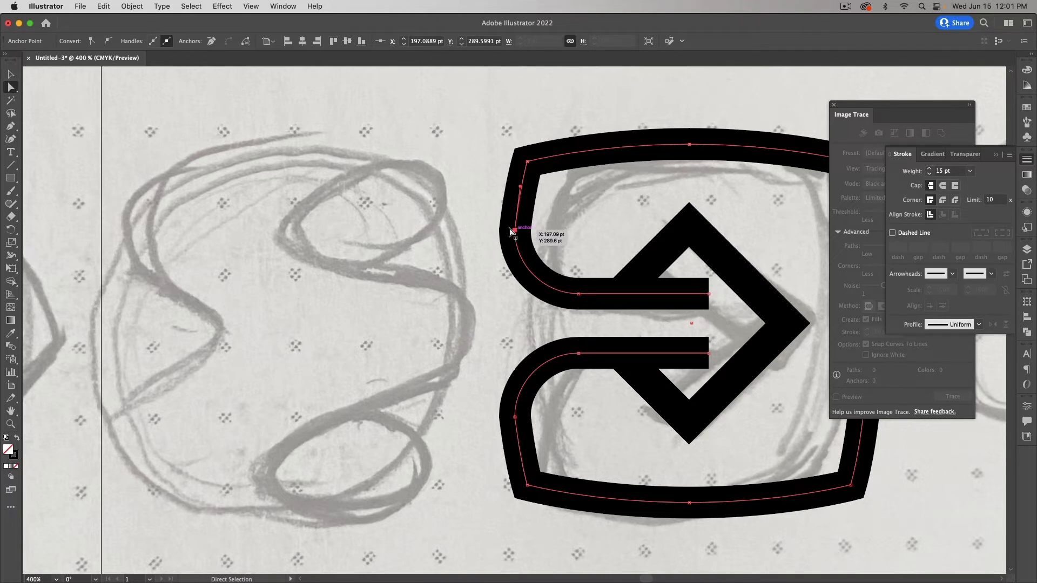
click(211, 42)
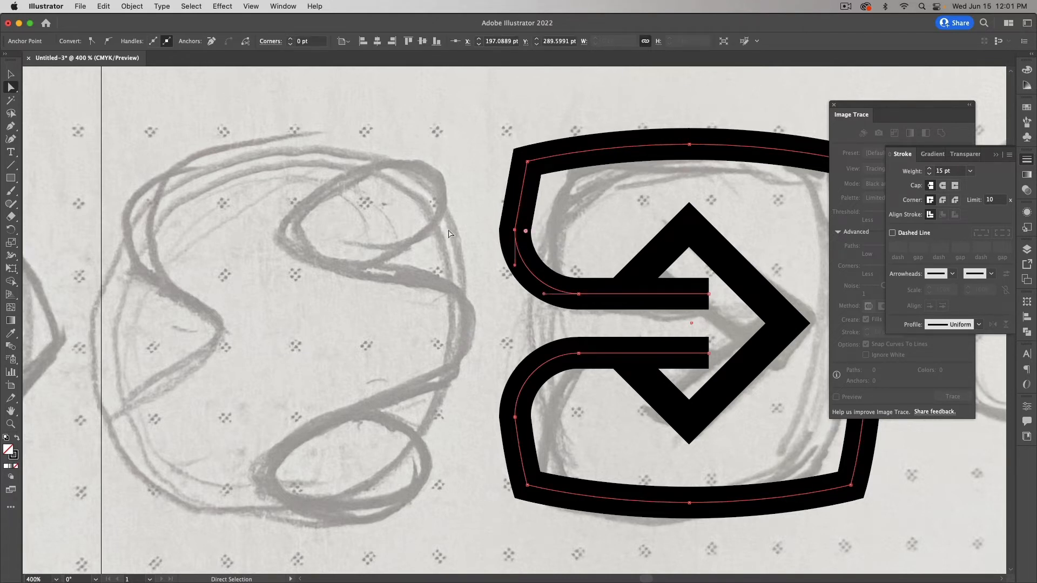
click(515, 417)
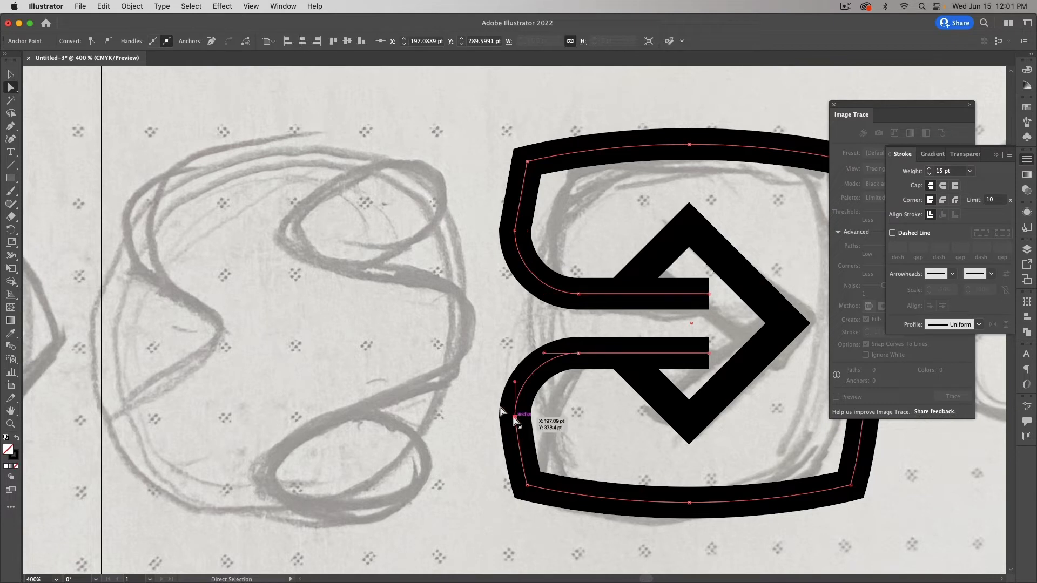
click(213, 41)
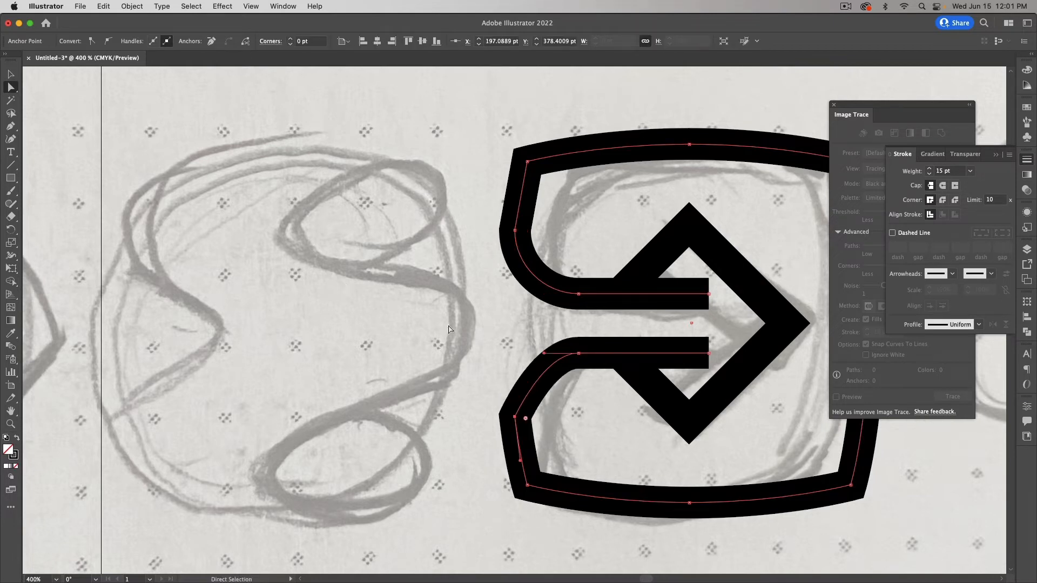
key(v)
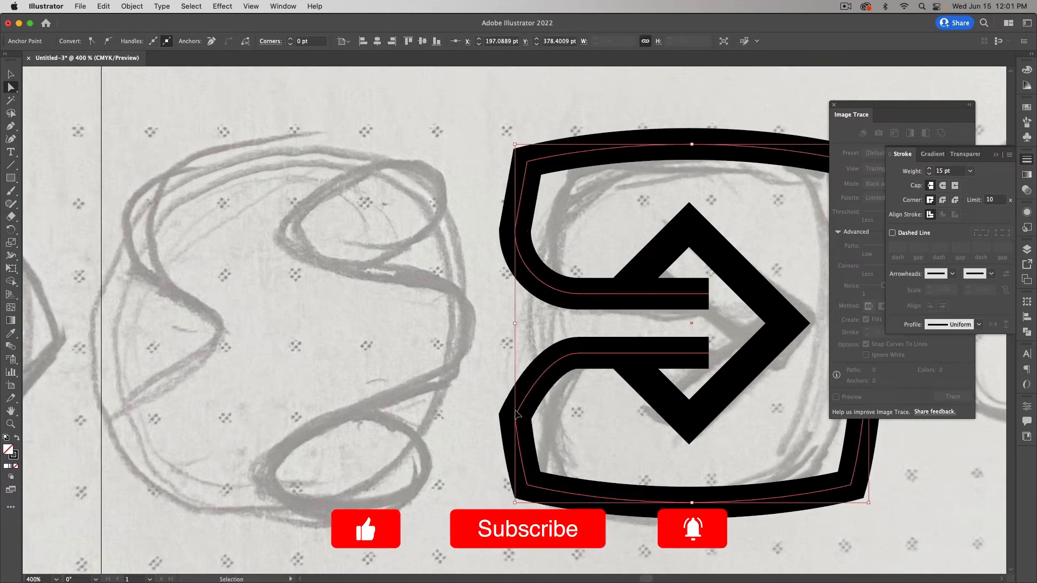
key(a)
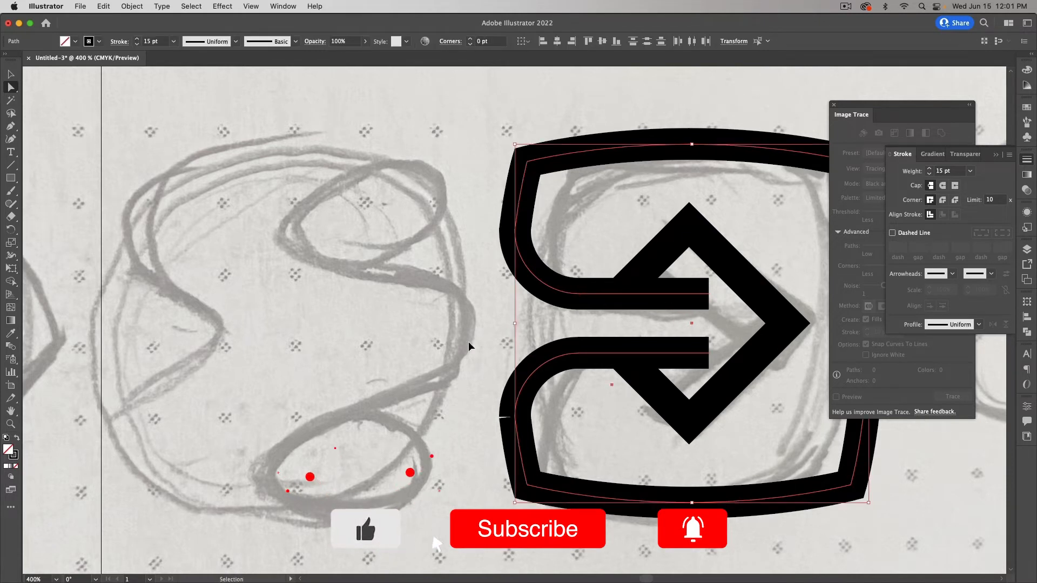
key(super+z)
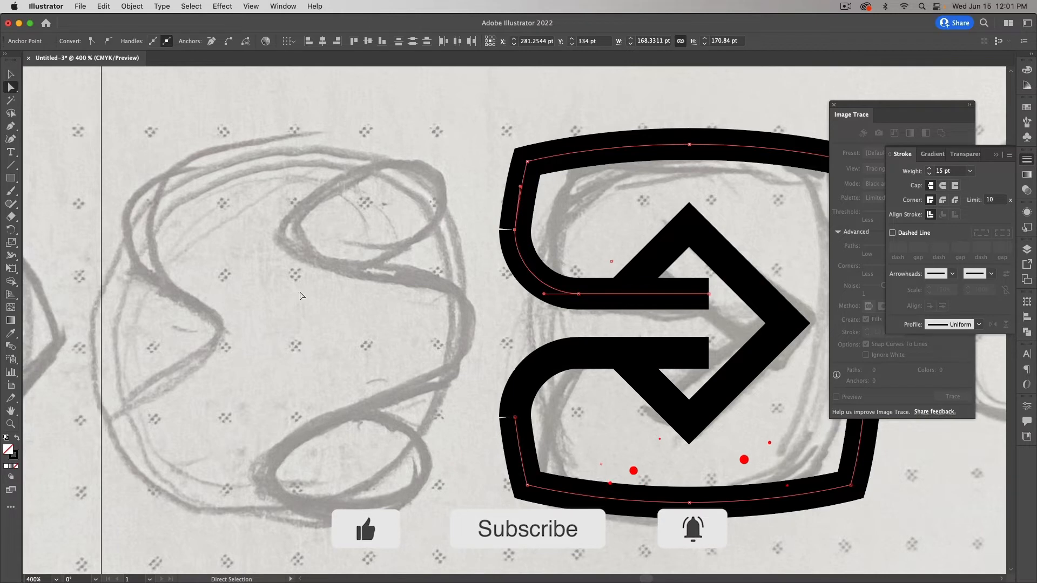
click(10, 423)
drag(508, 226, 610, 254)
drag(491, 210, 630, 252)
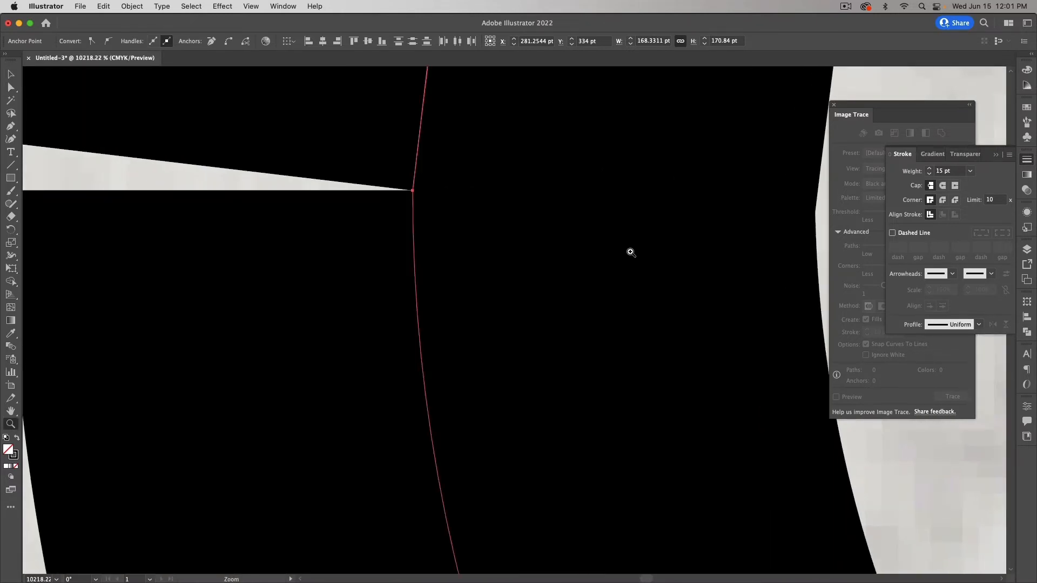
key(a)
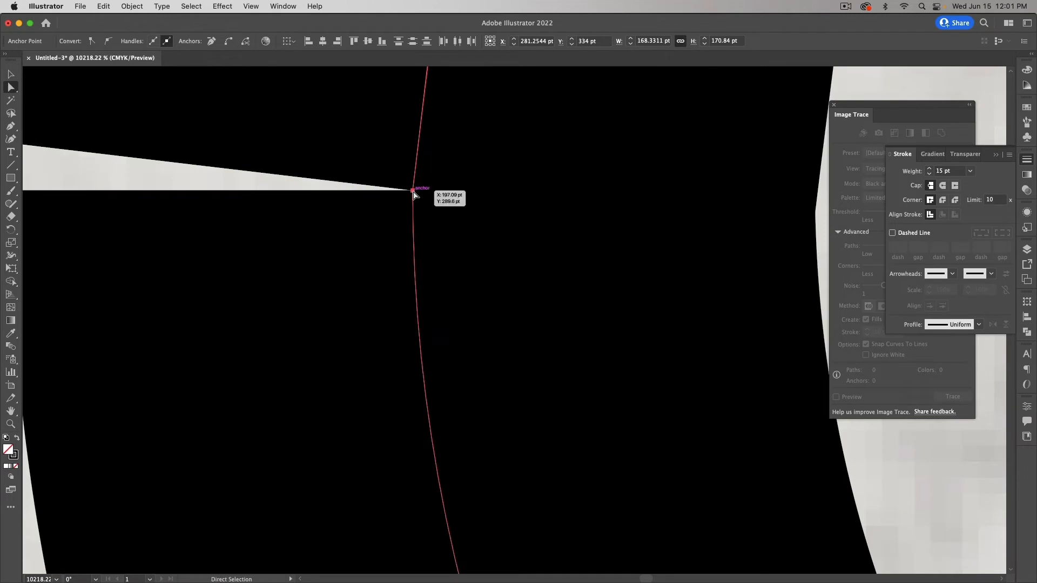
click(413, 190)
drag(413, 188, 417, 192)
key(super+z)
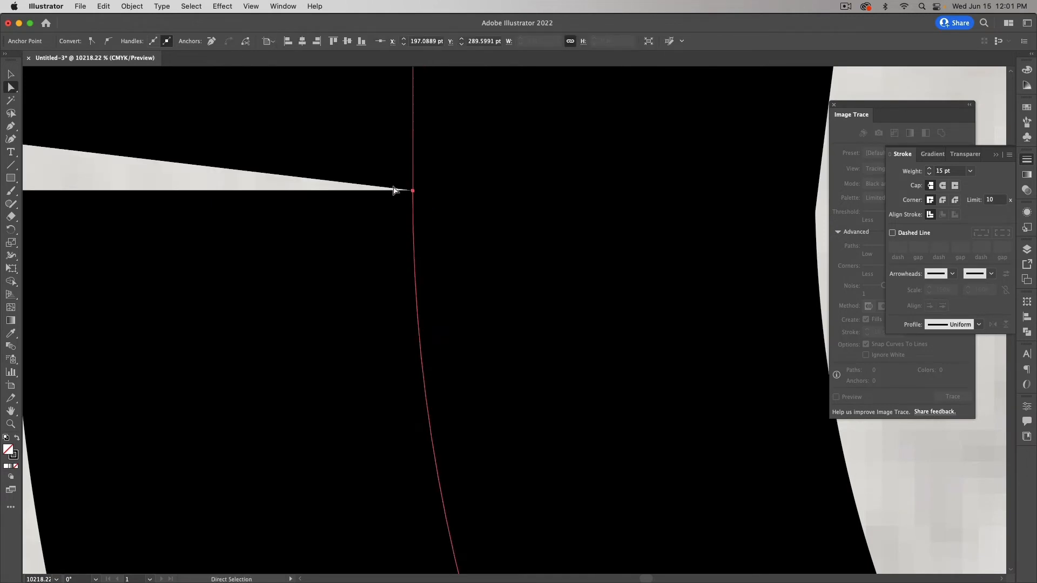
click(356, 186)
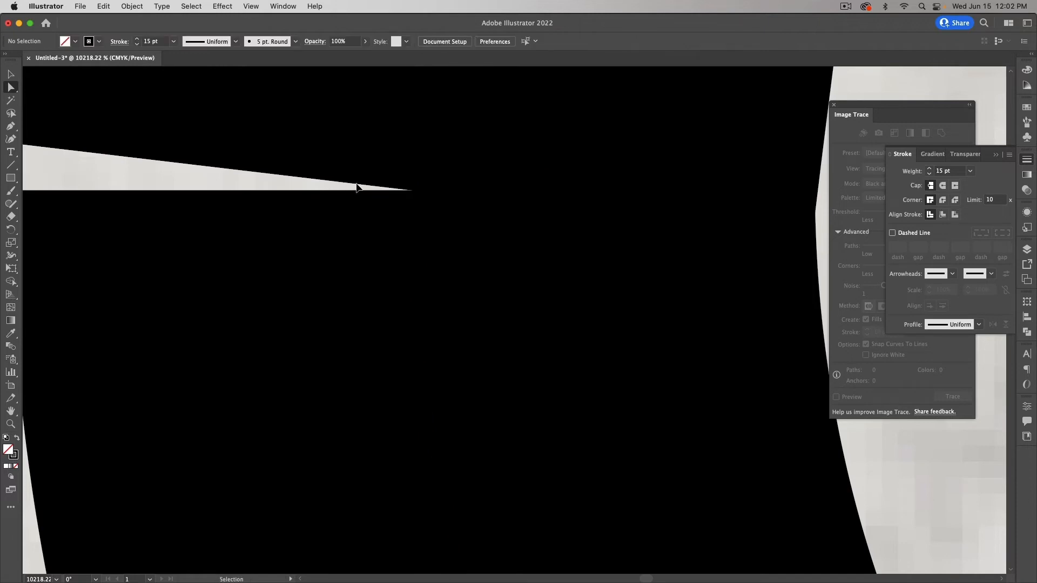
key(super+minus)
click(458, 249)
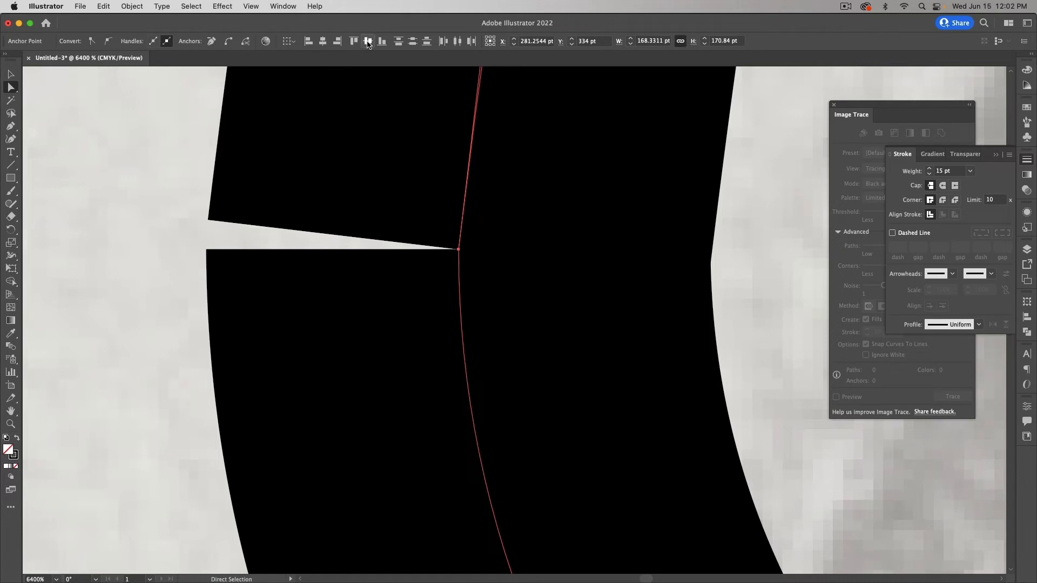
key(super+j)
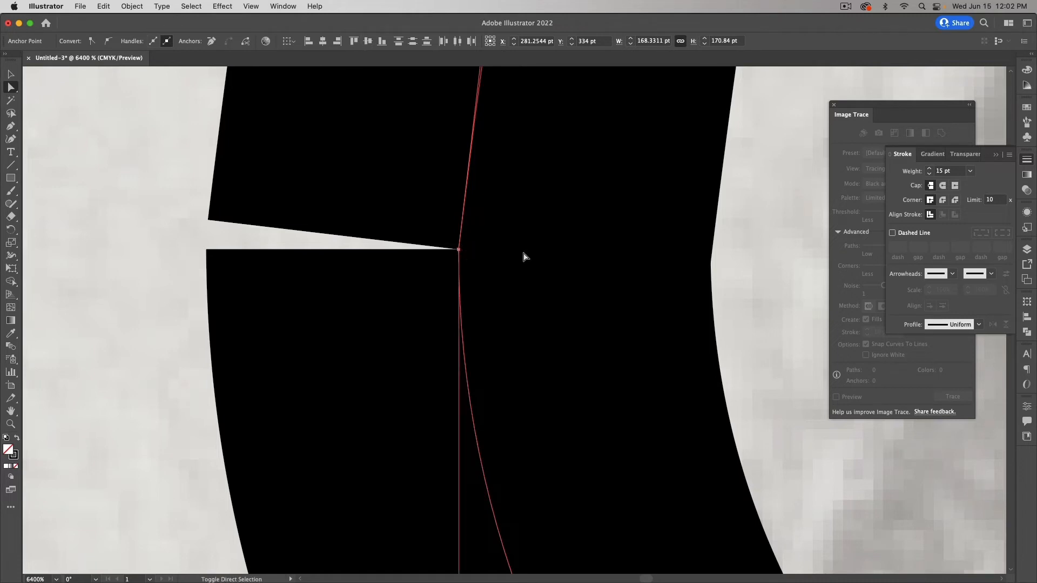
click(211, 41)
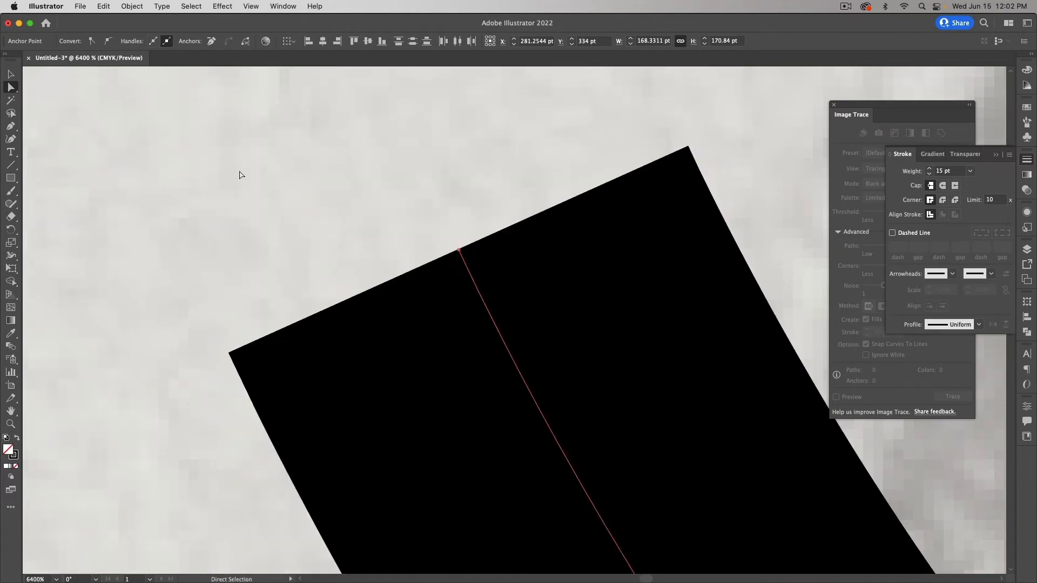
key(super+z)
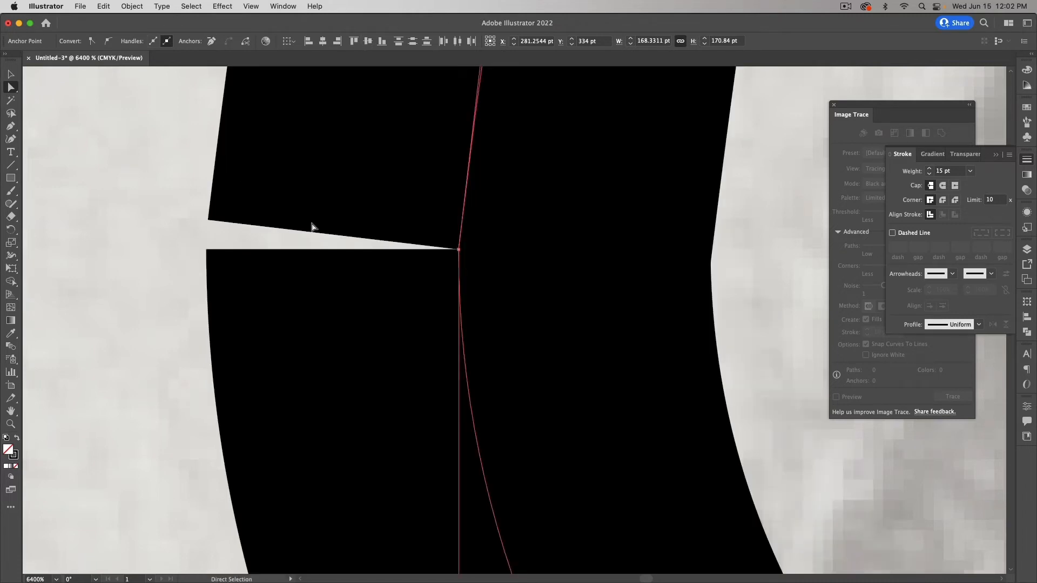
click(458, 249)
click(211, 42)
key(super+z)
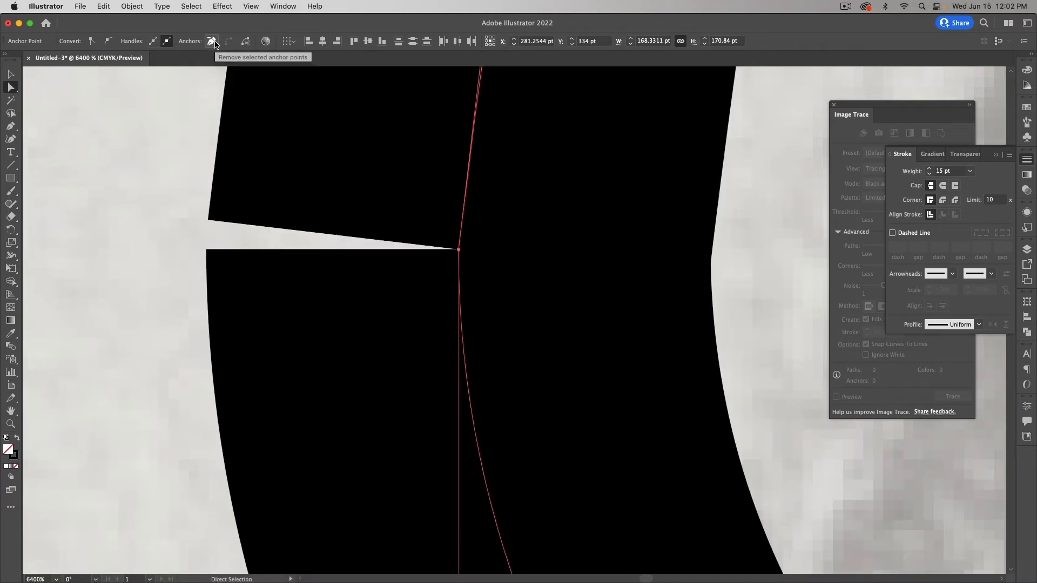
key(super+z)
key(super+minus)
key(super+minus)
key(super+minus)
key(super+minus)
key(super+minus)
key(super+minus)
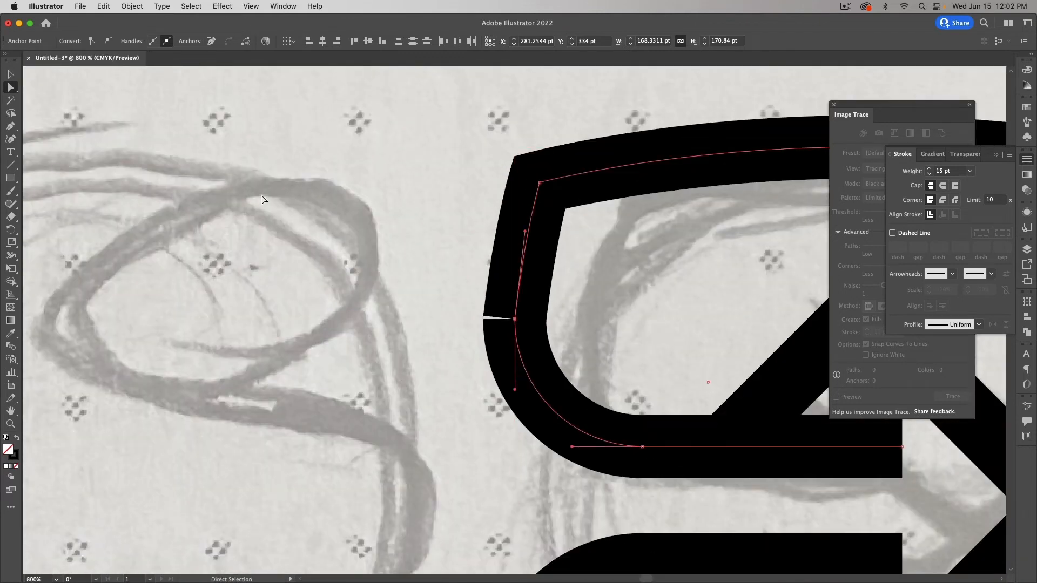
Step: Try removing the anchors around the upper-left notch, then undo the removal
drag(458, 304, 625, 327)
click(216, 42)
drag(514, 319, 513, 320)
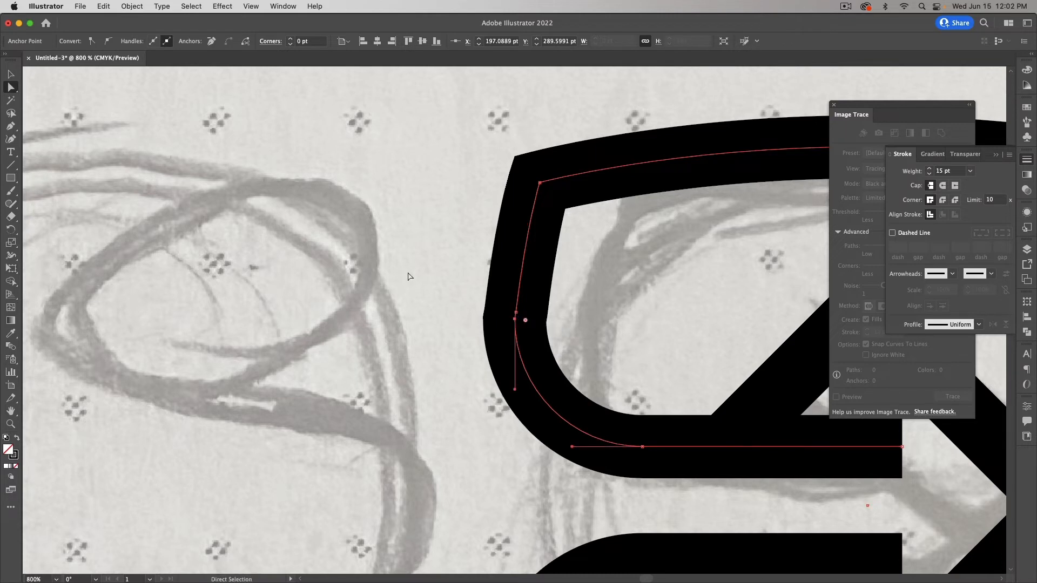
click(211, 41)
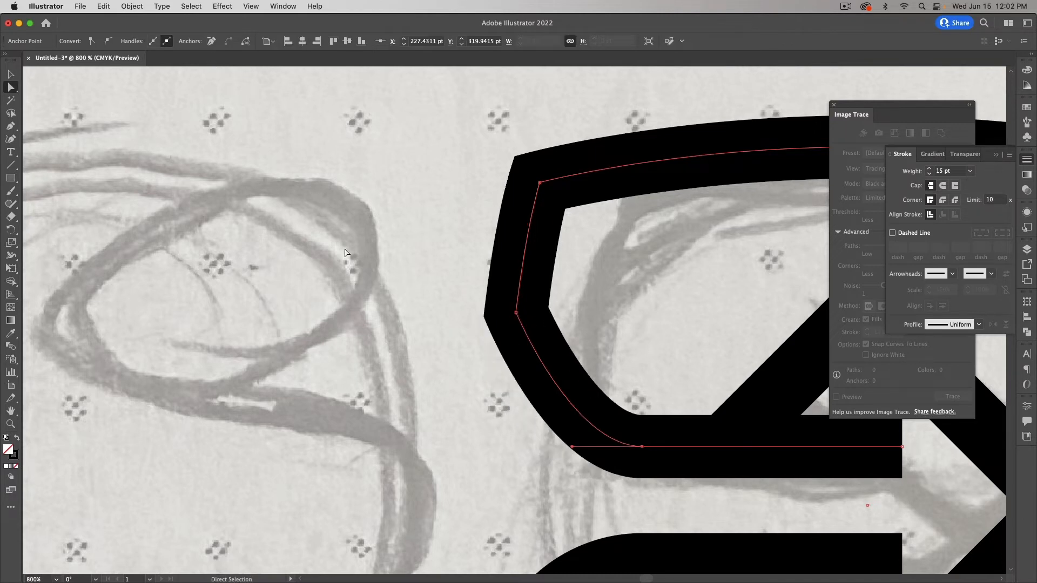
key(super+z)
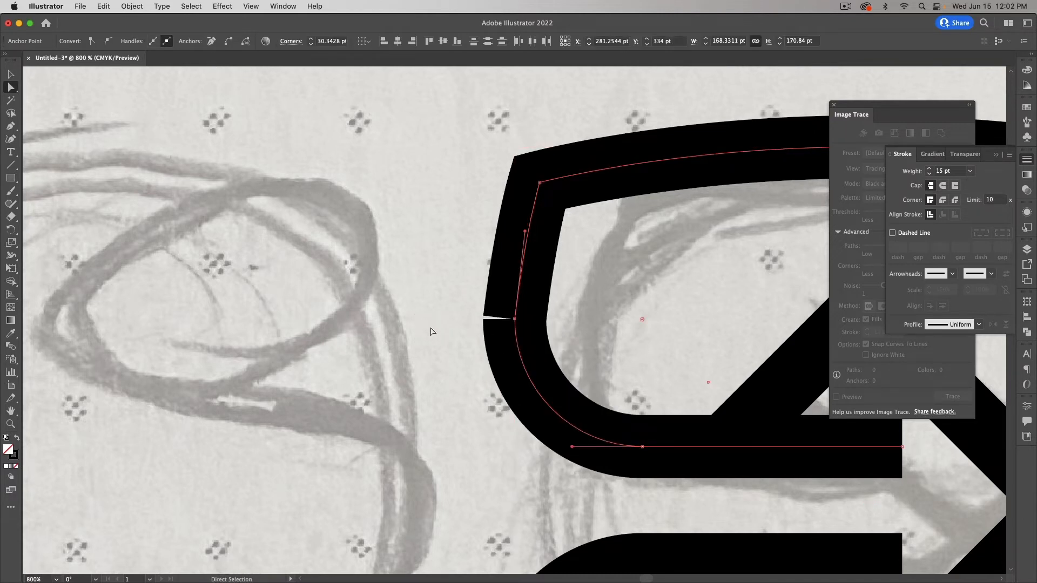
click(438, 338)
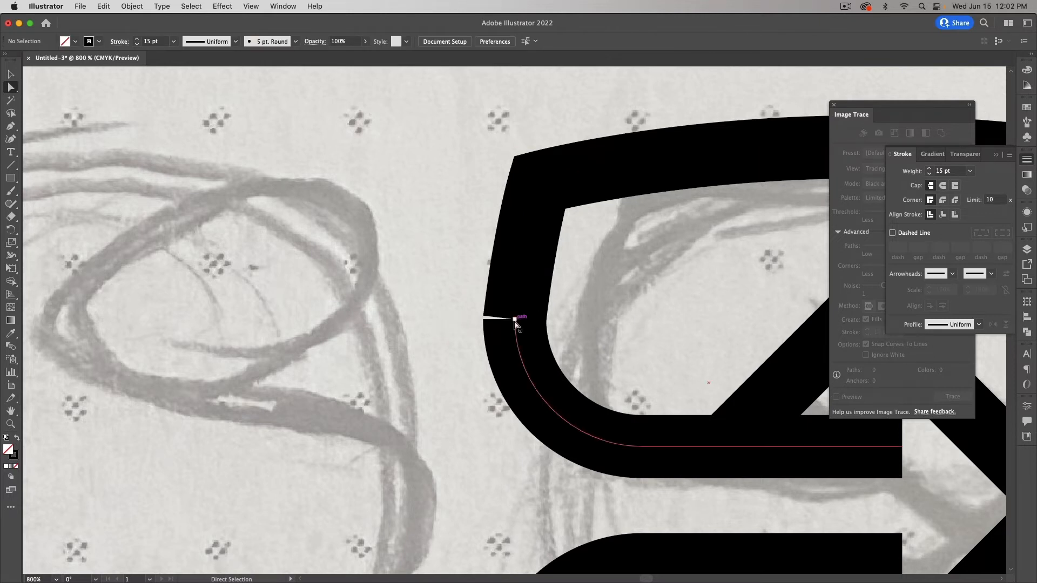
Step: Drag the upper and lower path end anchors at the joint, then undo the moves
drag(469, 311, 583, 330)
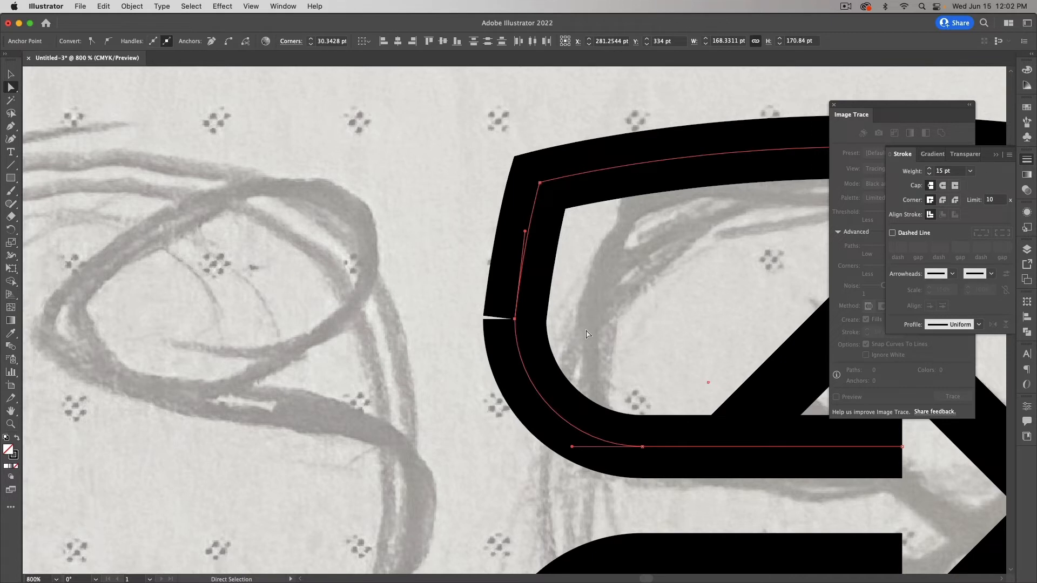
click(584, 330)
drag(515, 320, 432, 297)
drag(515, 321, 553, 314)
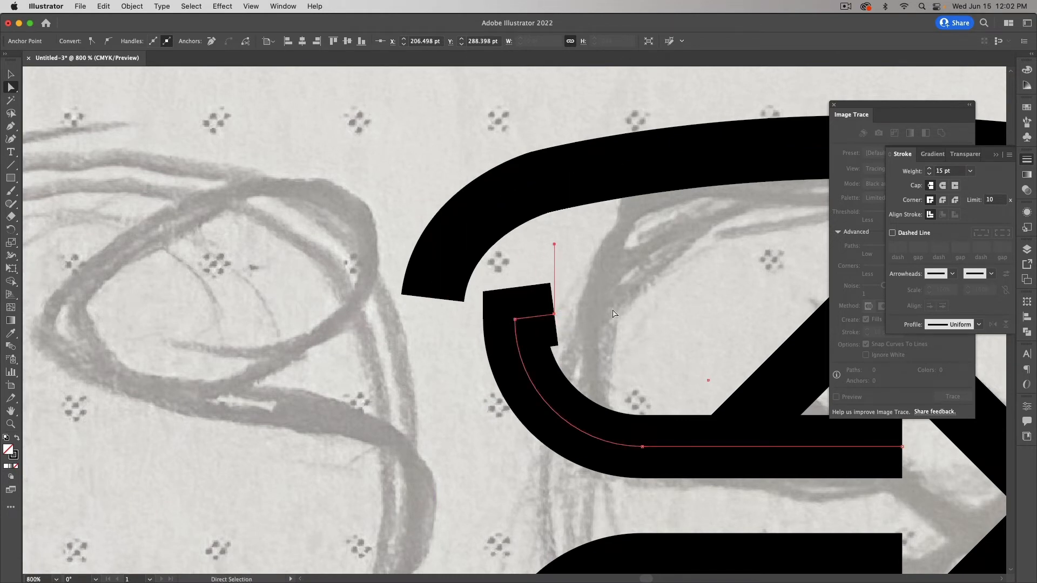
key(super+z)
key(super+z)
key(super+z)
click(447, 337)
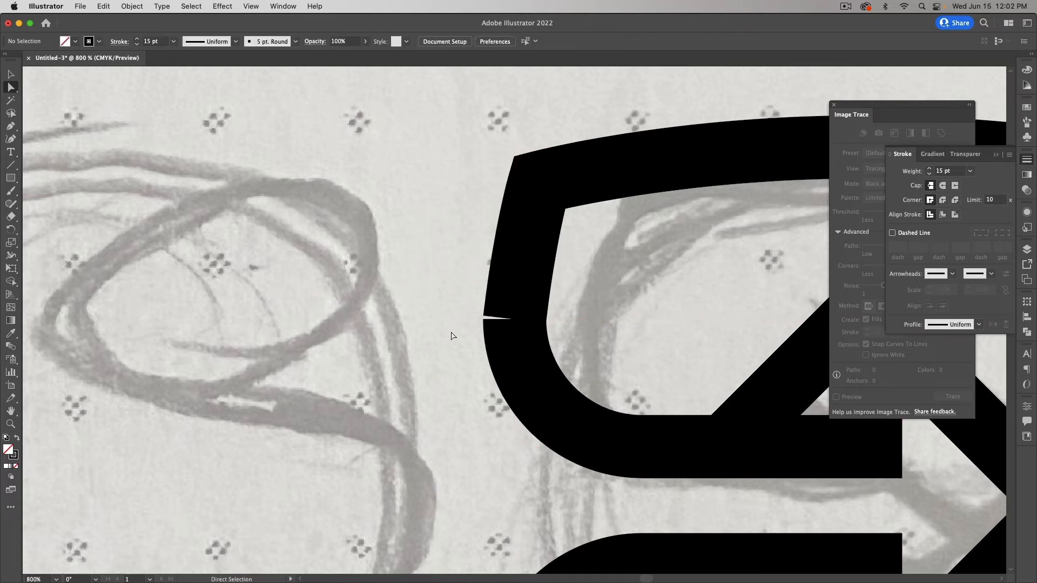
Step: Remove the extra anchor above the joint and undo, then select the upper bar's junction anchor
click(515, 319)
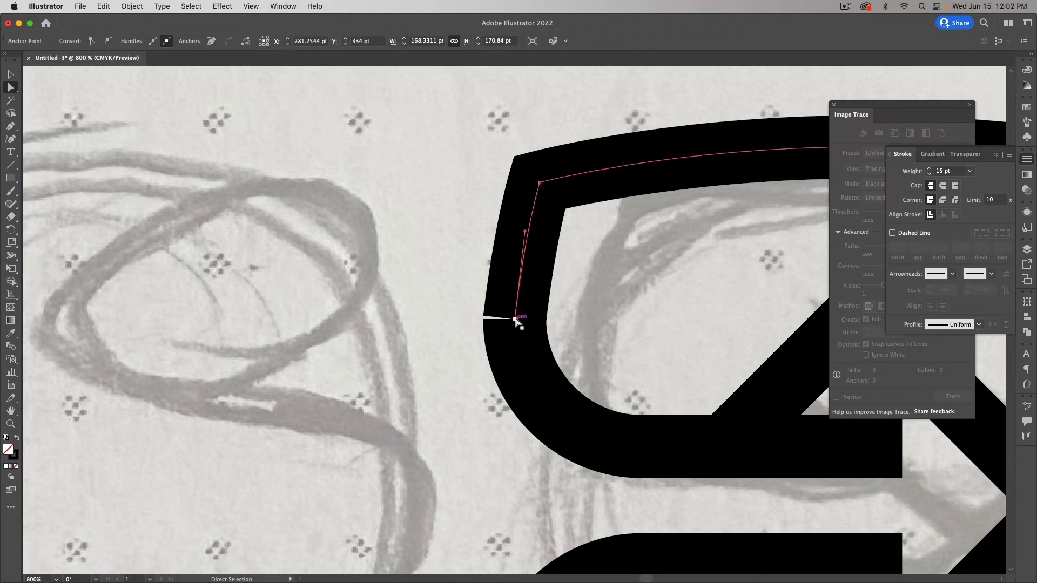
click(515, 319)
click(397, 328)
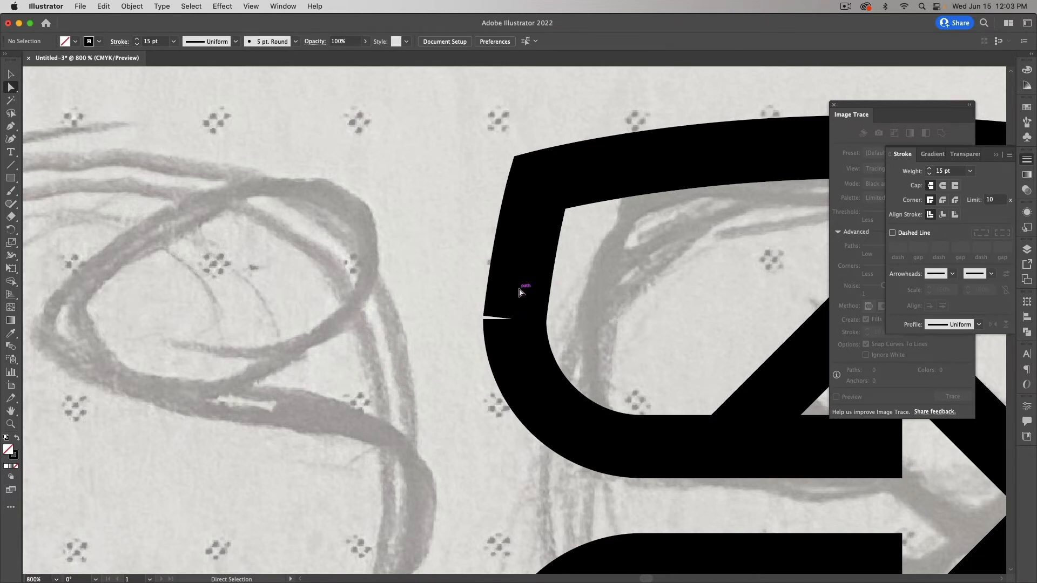
click(515, 320)
click(217, 46)
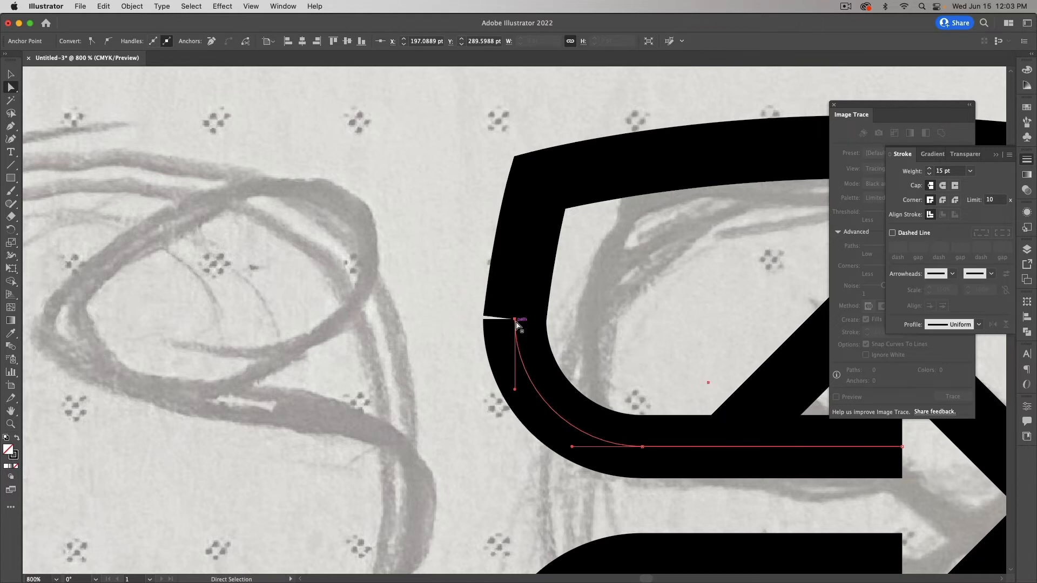
click(469, 313)
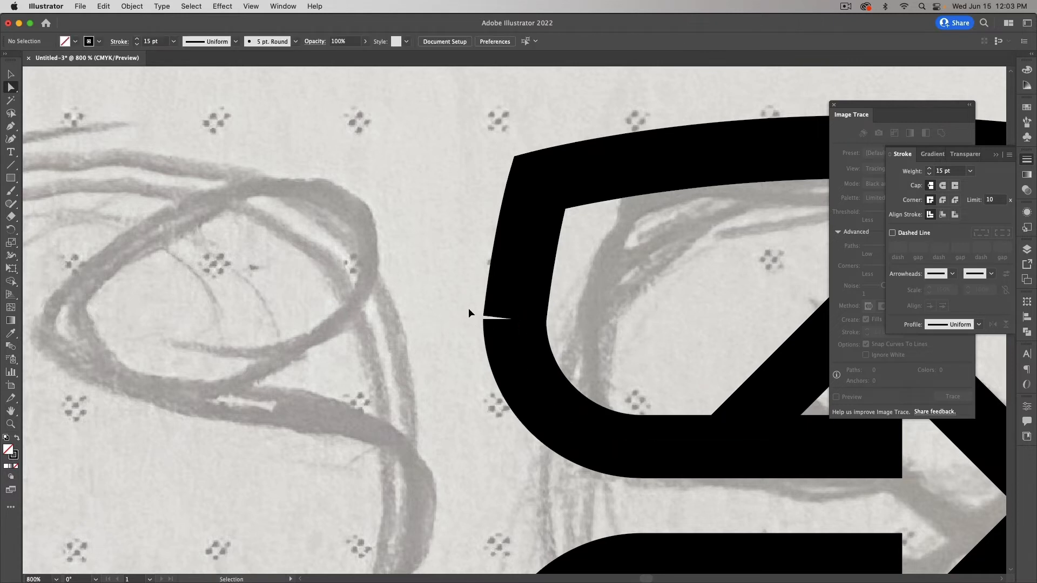
key(super+z)
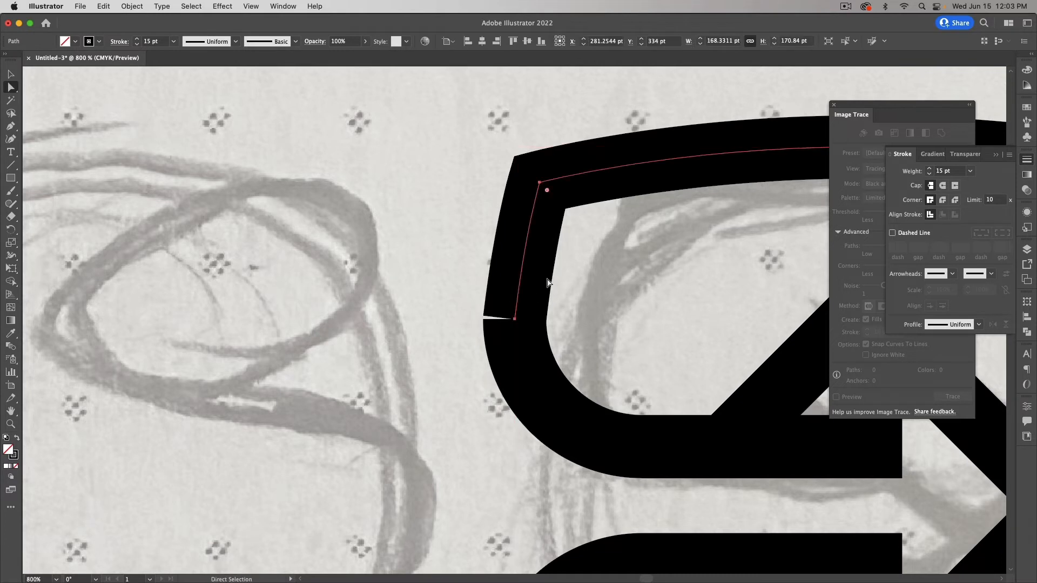
click(472, 309)
click(486, 318)
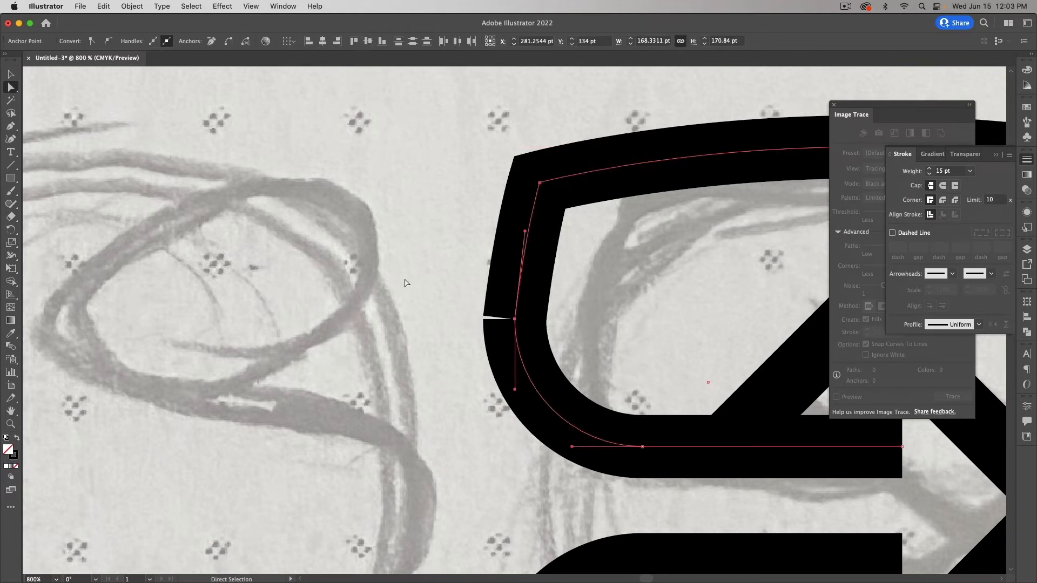
click(514, 319)
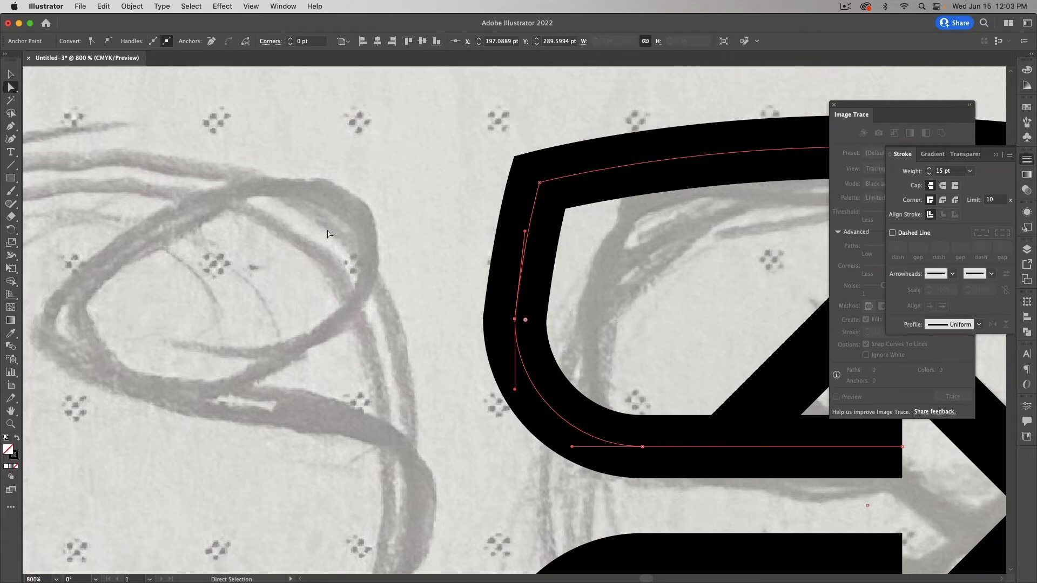
Step: Select the lower arc's end anchor at the frame's left edge and remove it
scroll(485, 345, down, 5)
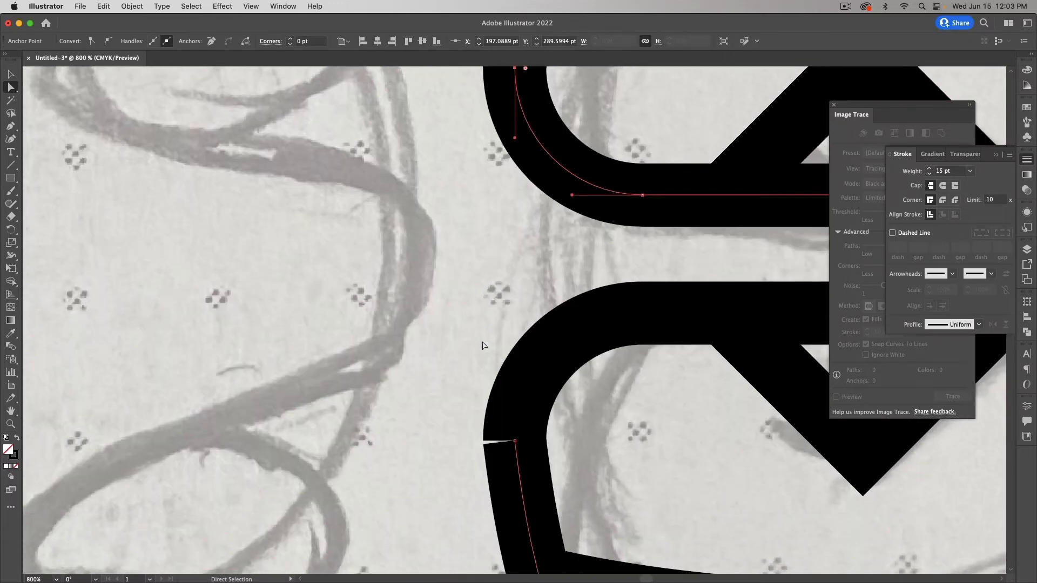
click(522, 467)
click(597, 446)
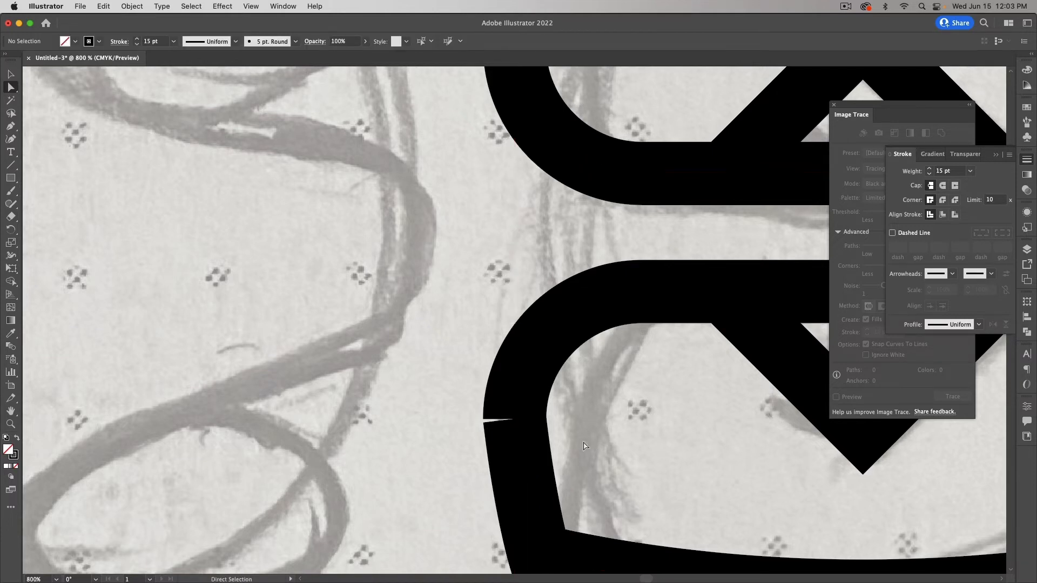
click(516, 419)
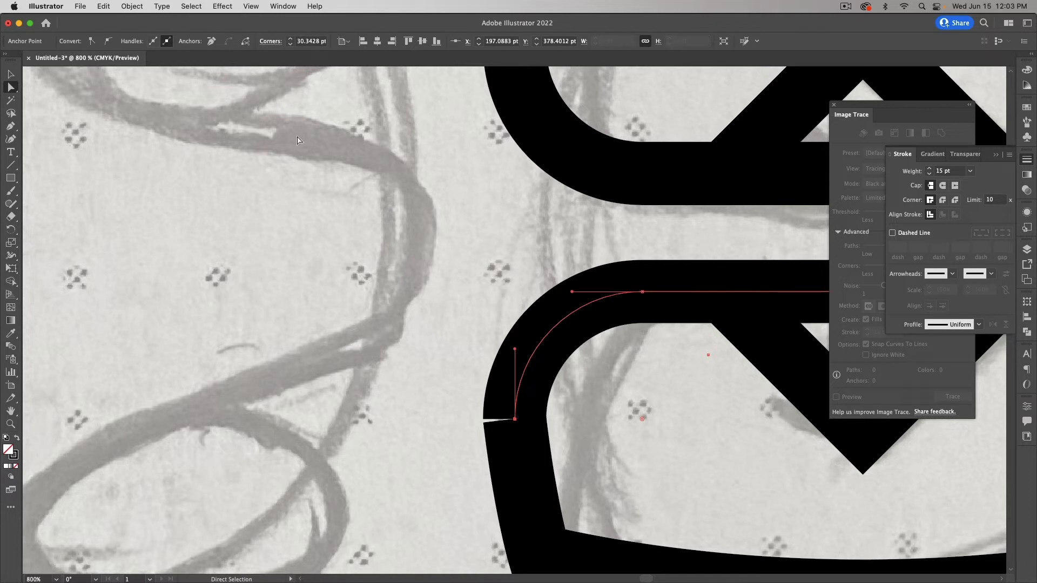
click(212, 40)
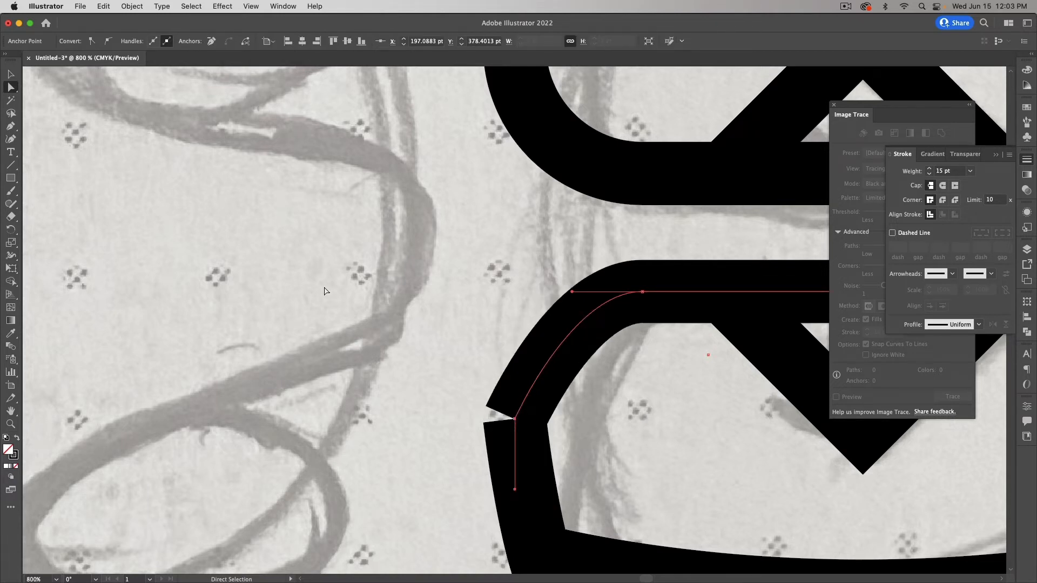
click(454, 441)
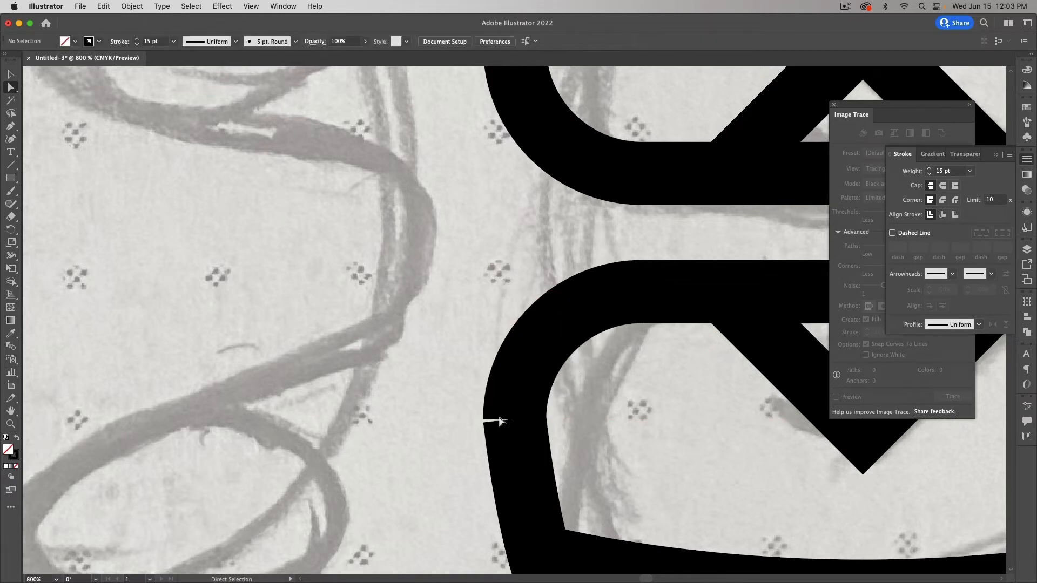
Step: Undo the removal, isolate one overlapping endpoint, and delete the arc's extra downward segment
click(516, 420)
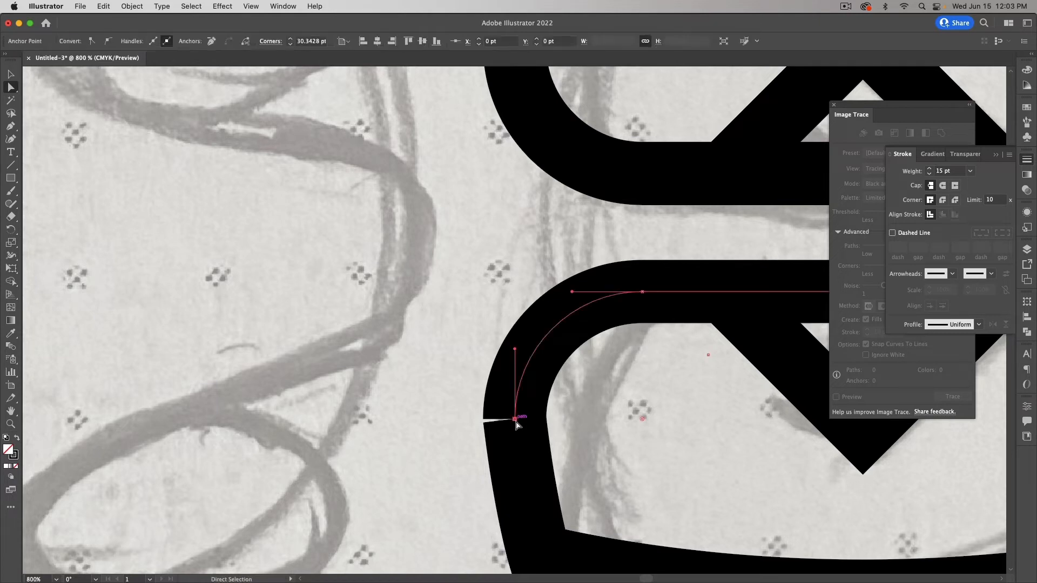
click(212, 41)
key(super+z)
drag(482, 416, 529, 429)
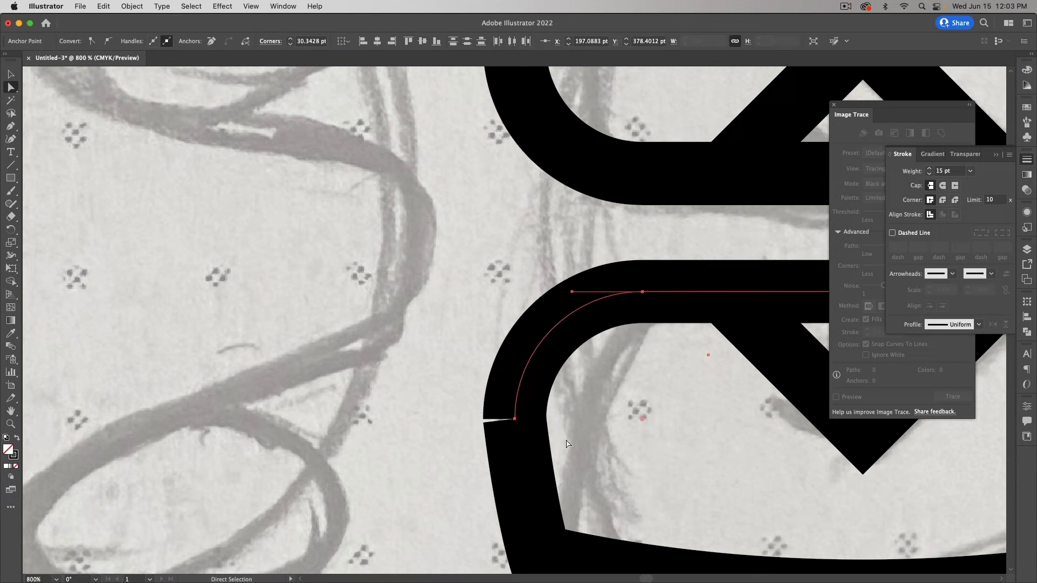
shift+click(515, 419)
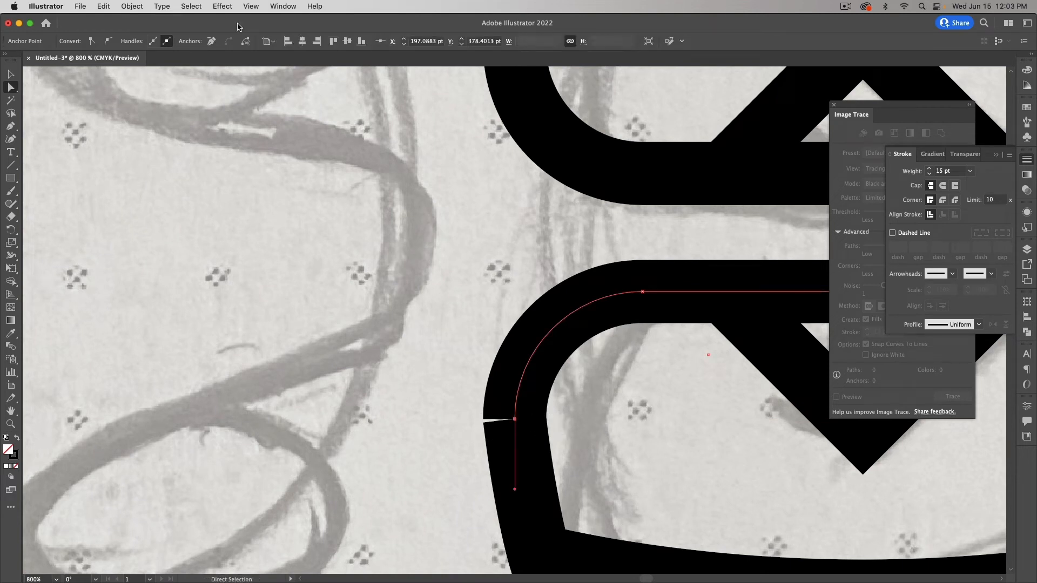
key(BackSpace)
Step: Select the arc's end anchor at the lower-left junction, remove it, then undo
click(442, 449)
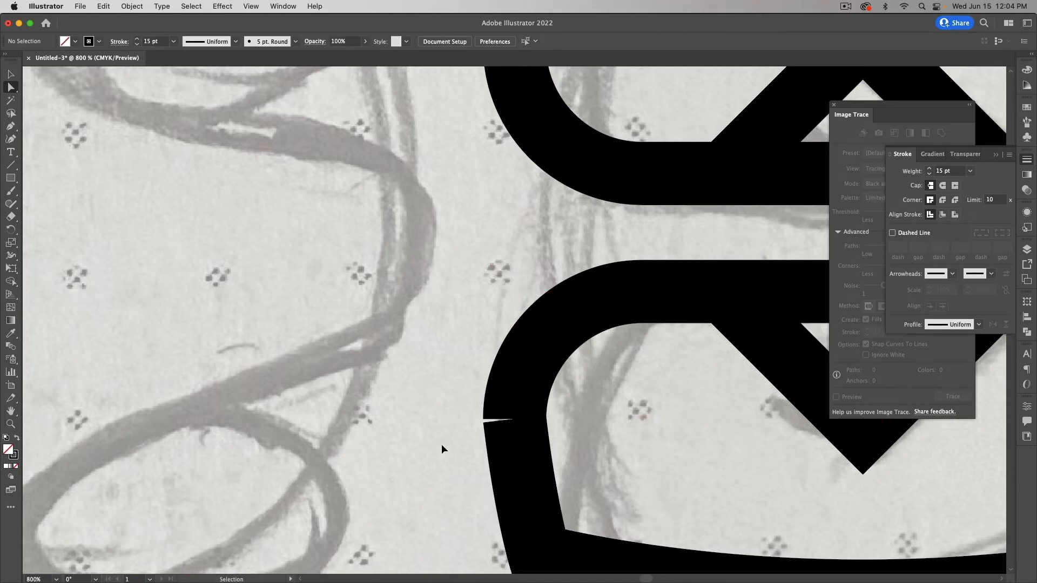
key(super+z)
click(442, 449)
click(514, 447)
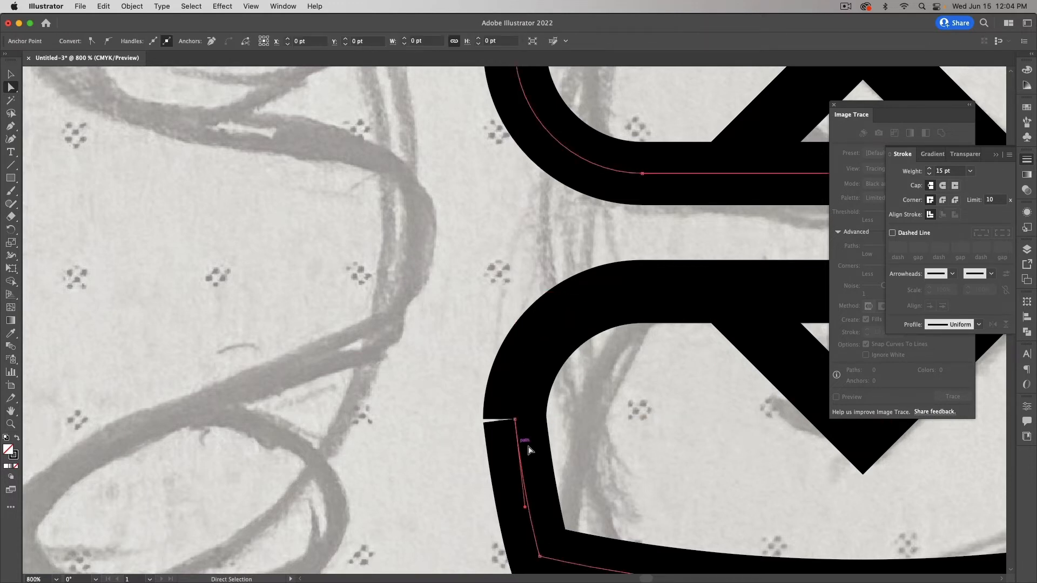
click(578, 462)
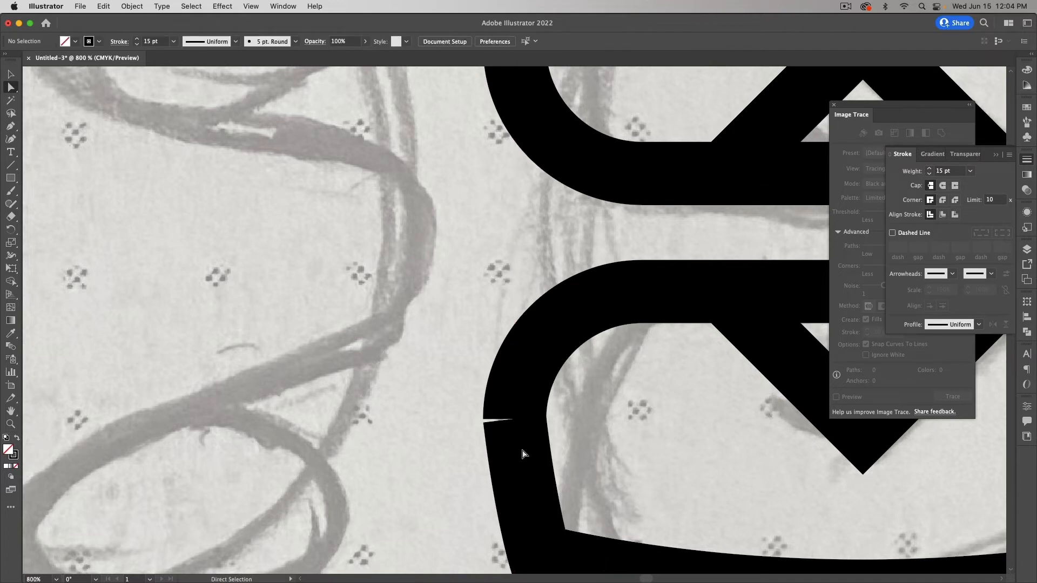
drag(469, 414, 591, 444)
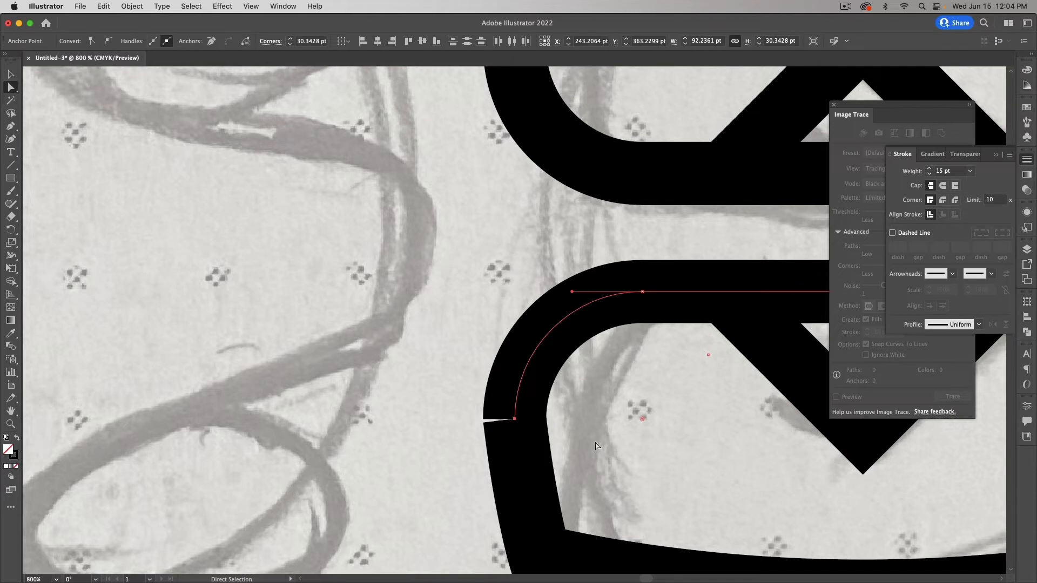
click(516, 421)
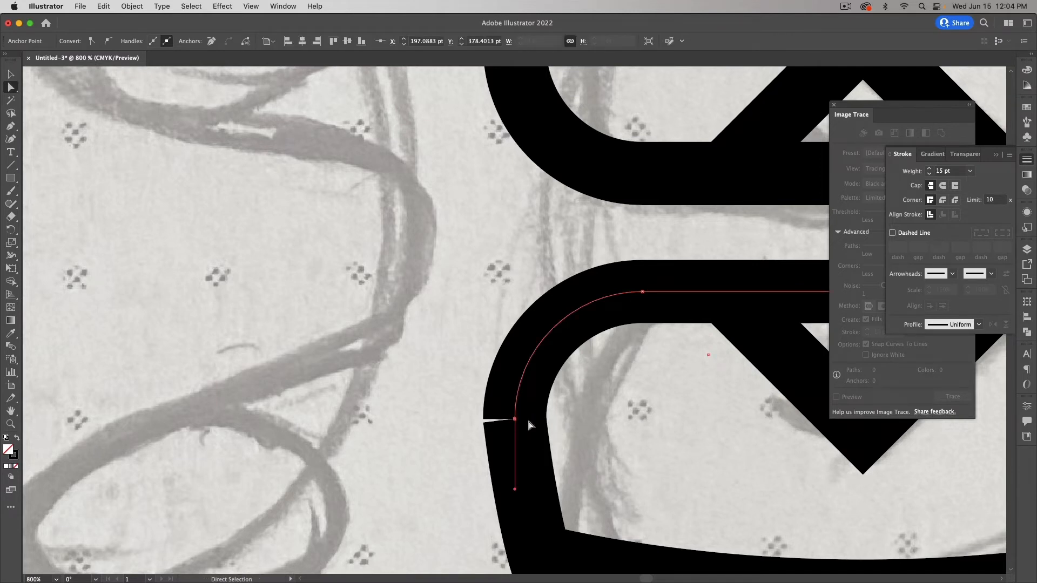
click(211, 41)
key(super+z)
Step: Marquee the coincident endpoints at the lower-left junction and join them
click(465, 414)
drag(465, 401, 549, 442)
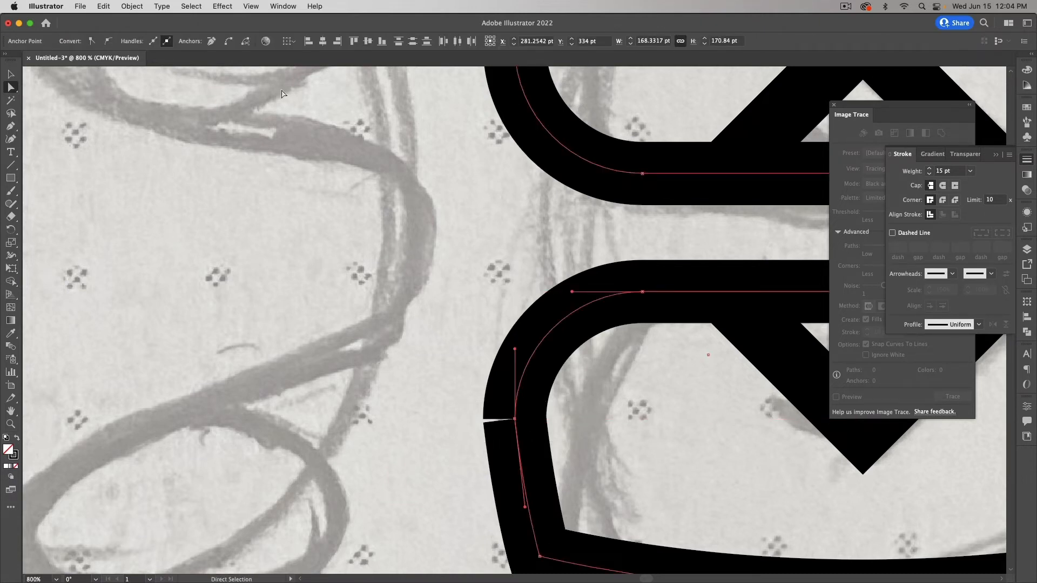
click(234, 43)
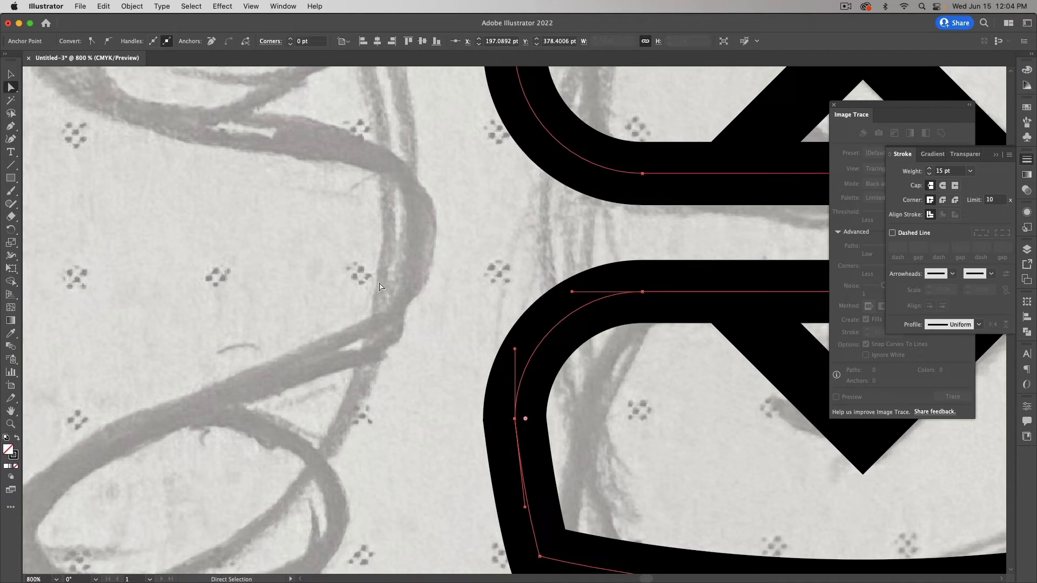
Step: Round the lower bar's junction corner on the frame's left side to about 31 pt
scroll(529, 345, up, 3)
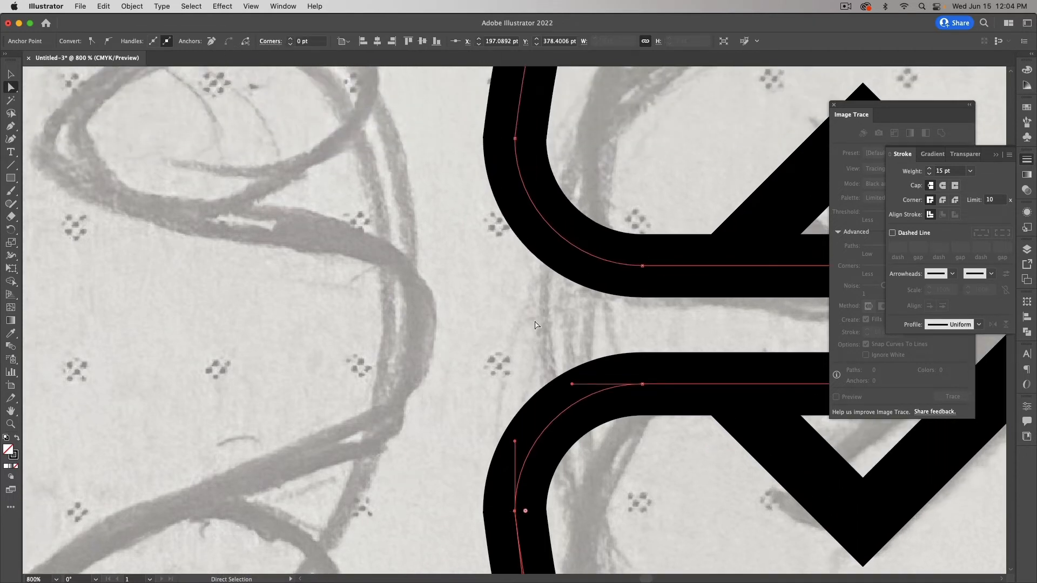
click(515, 139)
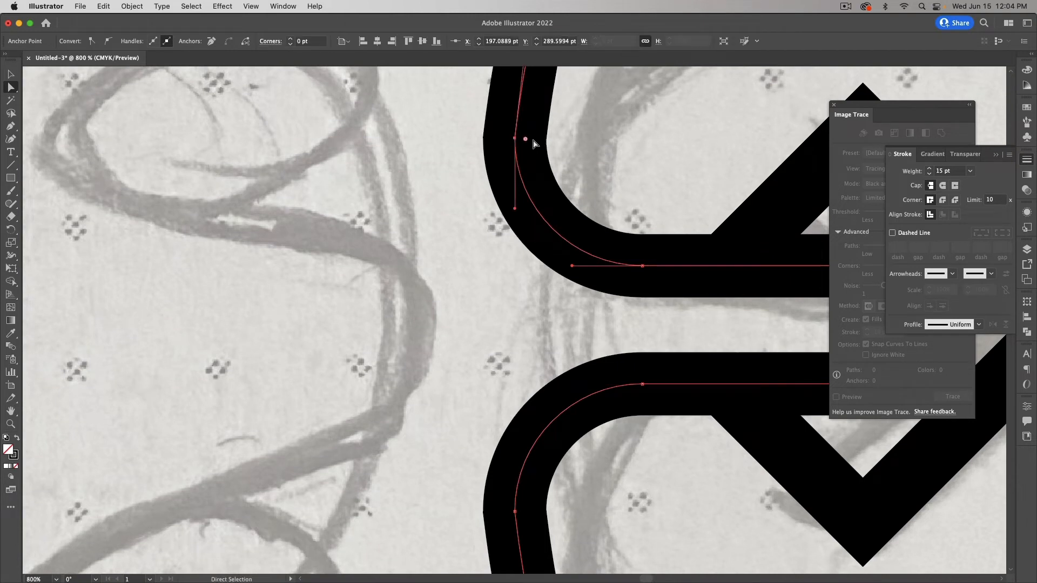
scroll(452, 324, down, 2)
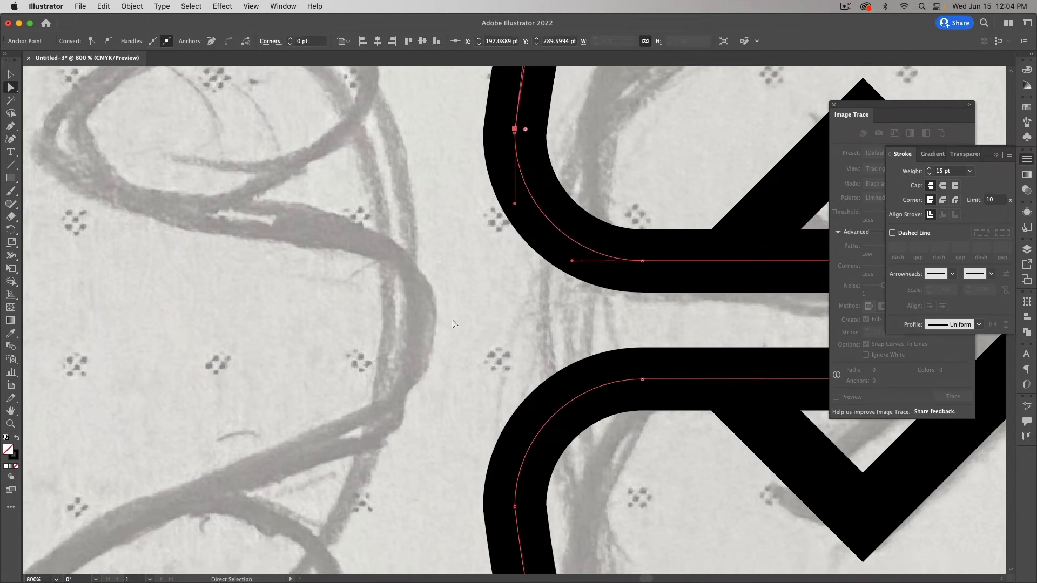
click(516, 455)
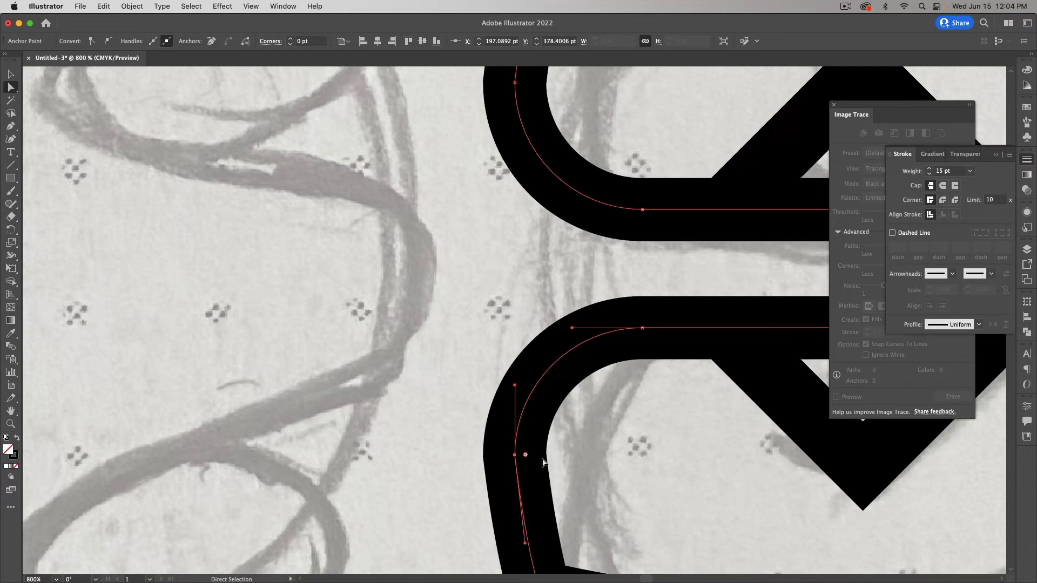
drag(526, 456, 722, 473)
Step: Round the upper bar's junction corner to about 31 pt as well
scroll(423, 398, up, 5)
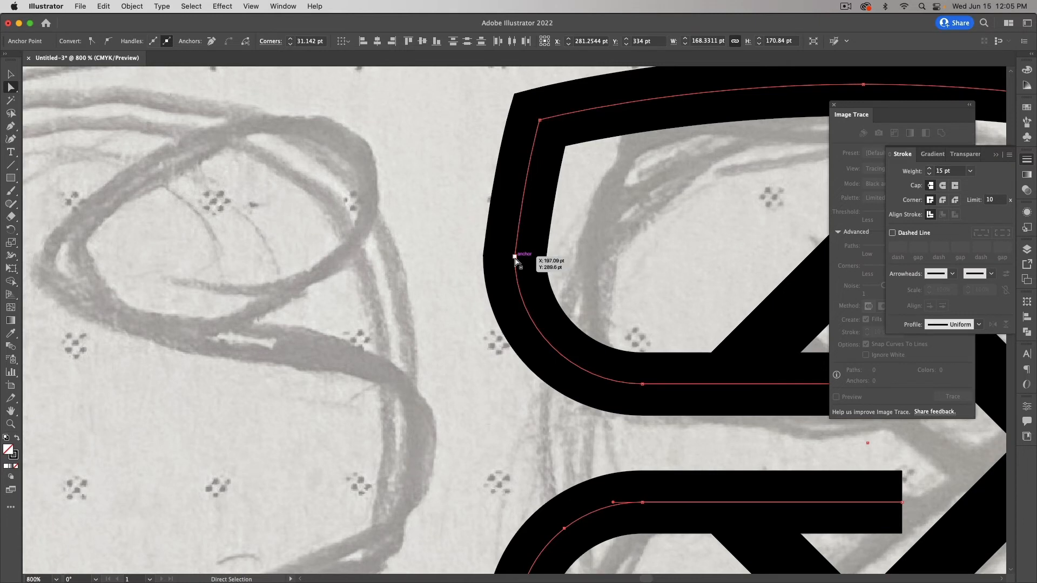
click(452, 280)
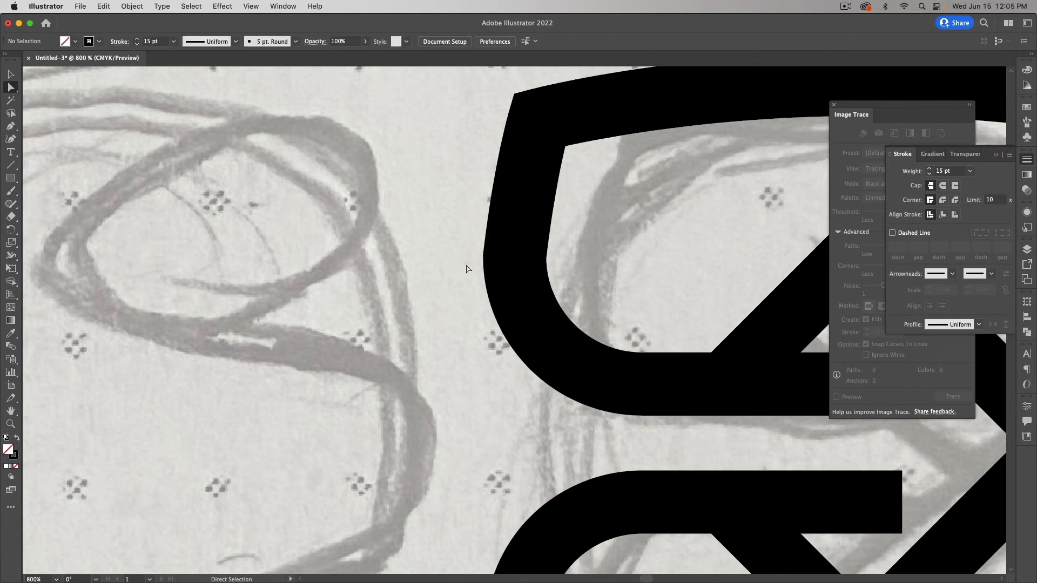
drag(458, 238, 630, 290)
drag(525, 257, 747, 271)
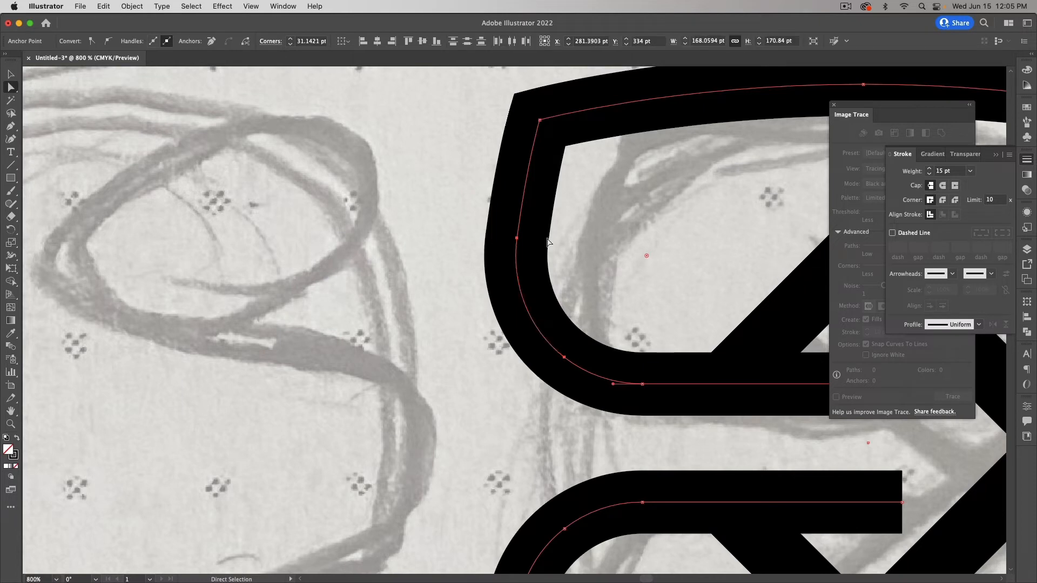
click(470, 431)
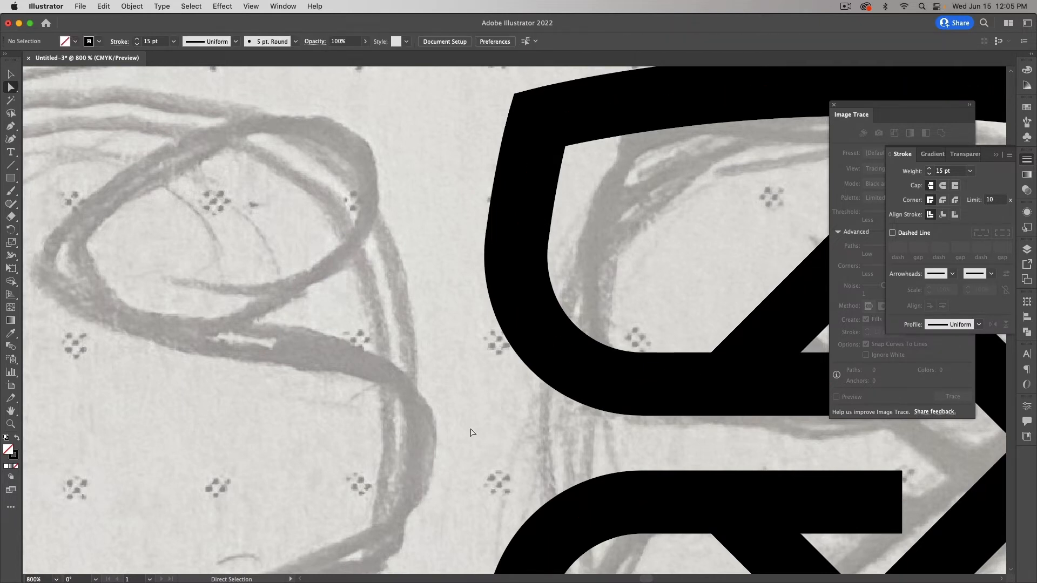
key(super+minus)
key(super+minus)
key(super+minus)
Step: Nudge both inner bar ends right, then undo back to bars ending inside the diamond
scroll(470, 426, right, 6)
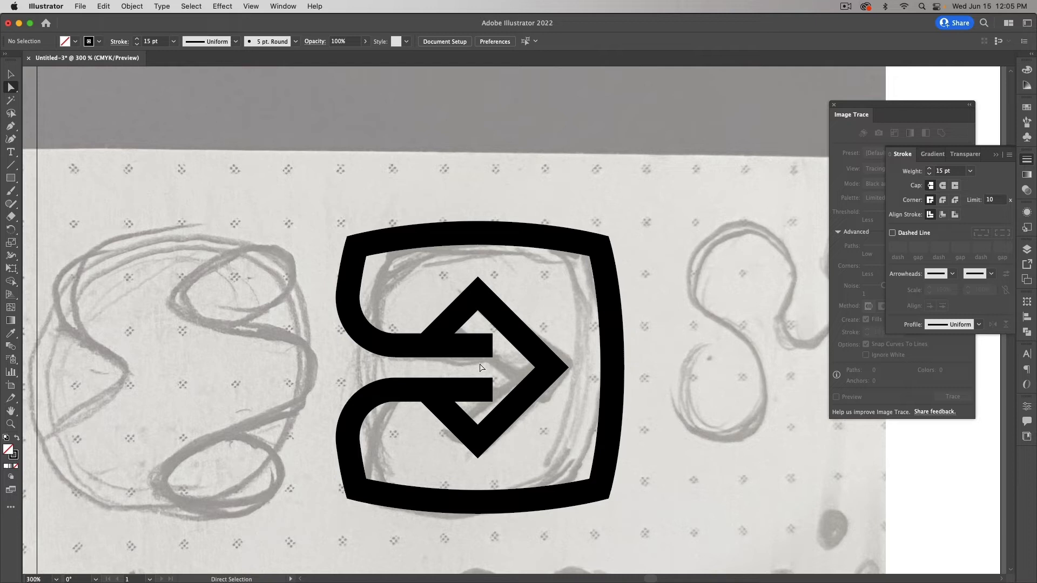
click(492, 345)
shift+click(493, 390)
key(Right)
key(Right)
key(Right)
key(Right)
key(Right)
key(Right)
key(Right)
key(Right)
key(Right)
key(Right)
key(Right)
key(Right)
key(Right)
key(Right)
key(Right)
key(Right)
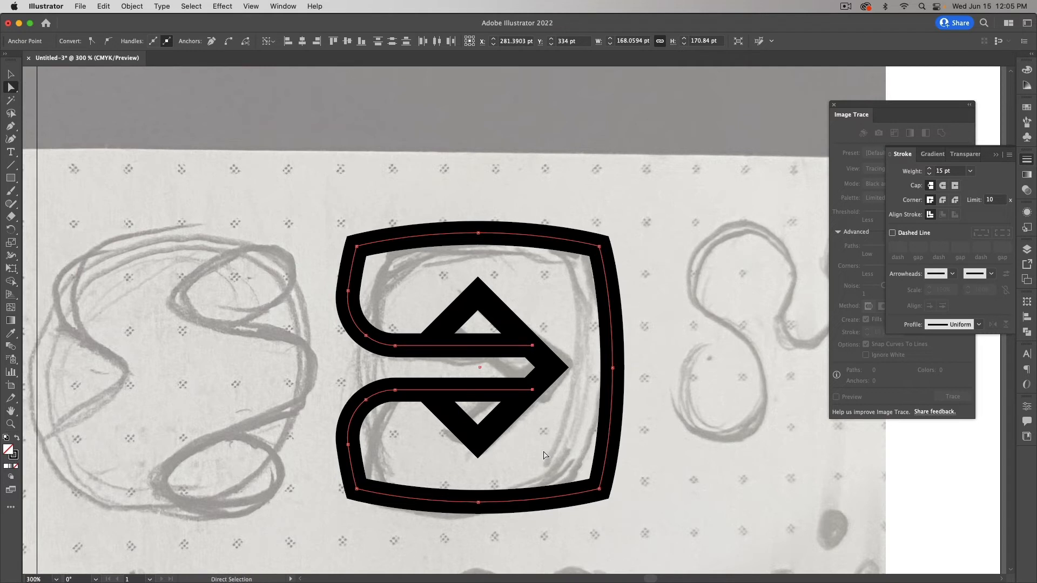
click(276, 403)
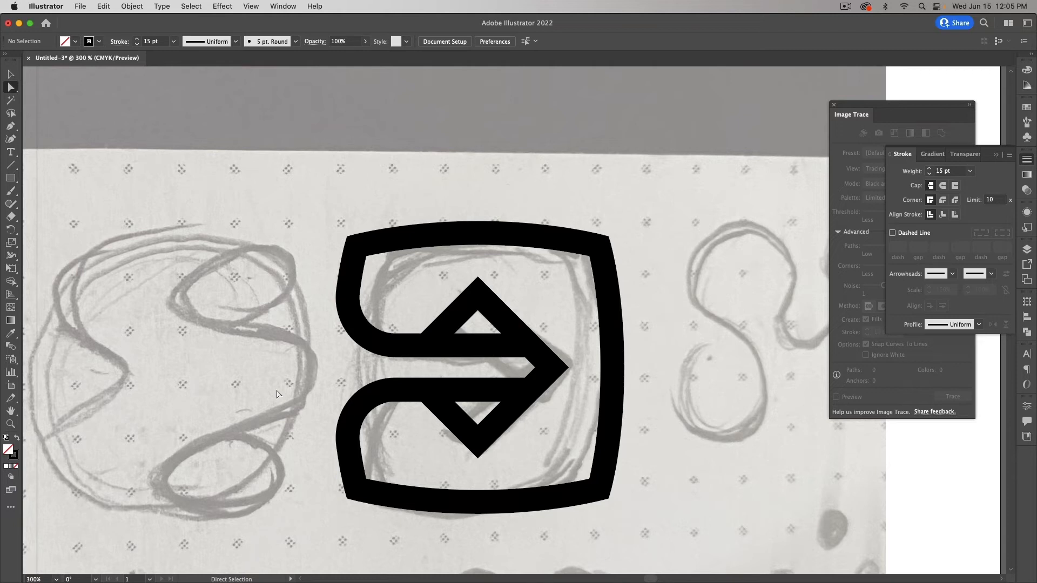
key(super+z)
key(super+z)
key(super+z)
key(super+z)
key(super+z)
key(super+z)
key(super+z)
key(super+z)
key(super+z)
key(super+z)
key(super+z)
key(super+z)
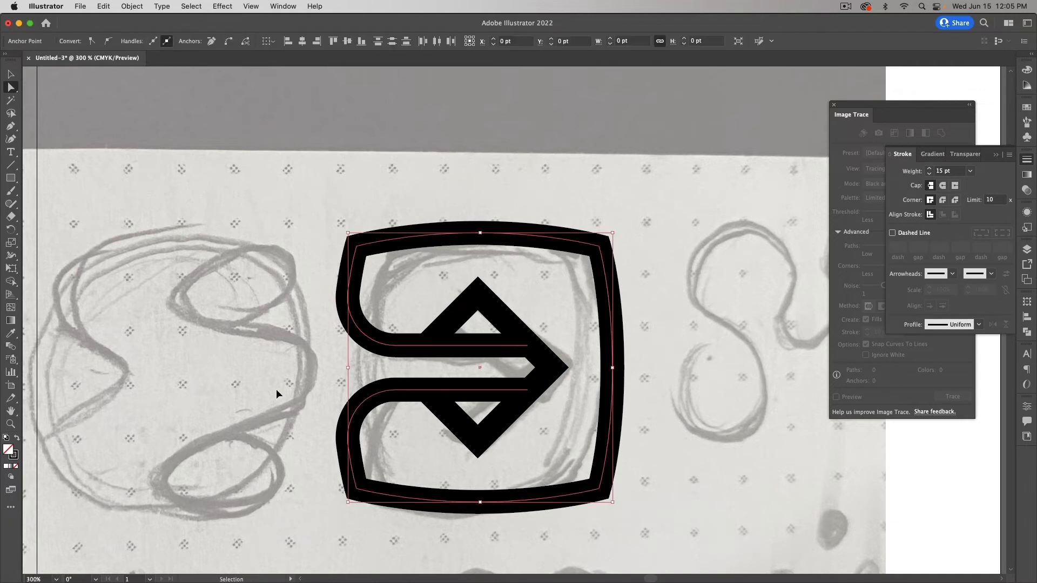
key(super+z)
key(super+z)
key(super+z)
key(super+z)
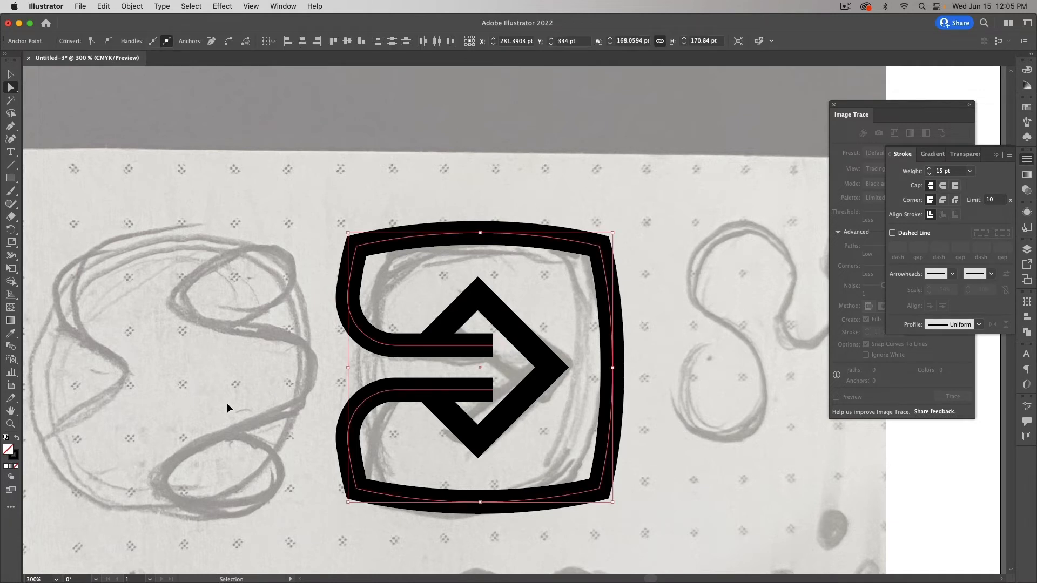
click(312, 383)
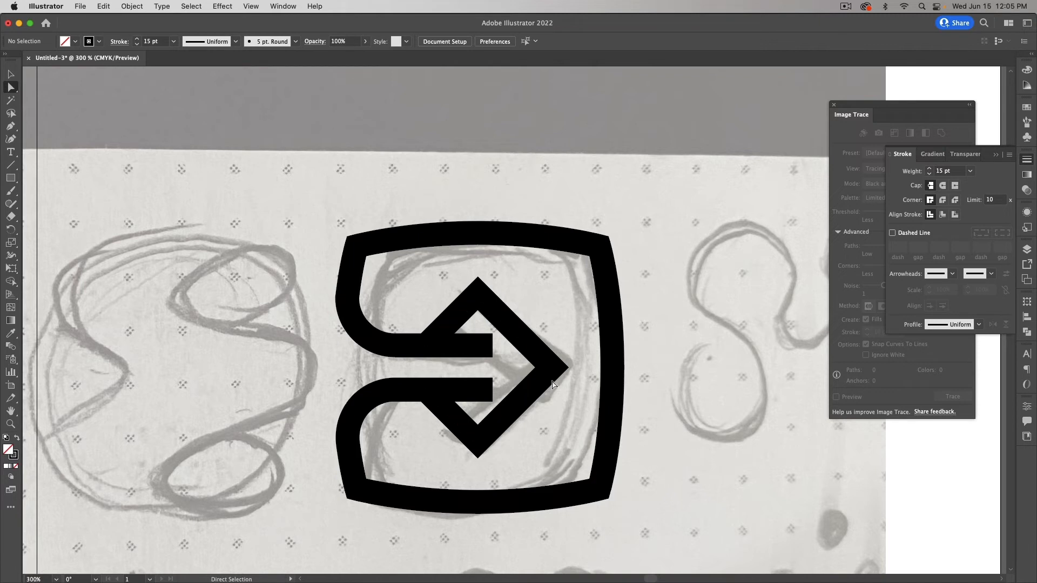
Step: Nudge the arrowhead's left corners and its tip rightward
click(434, 352)
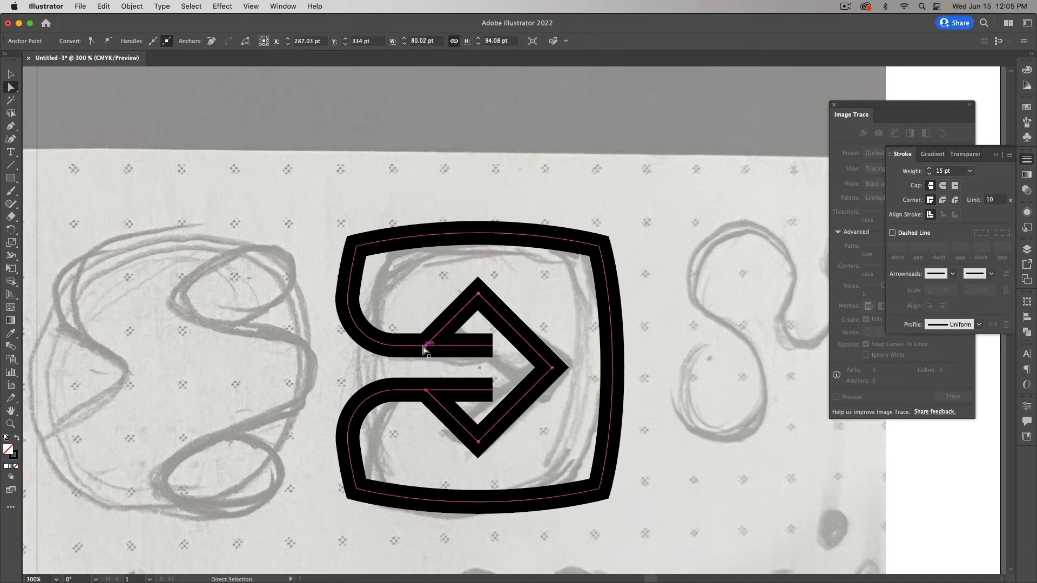
click(426, 345)
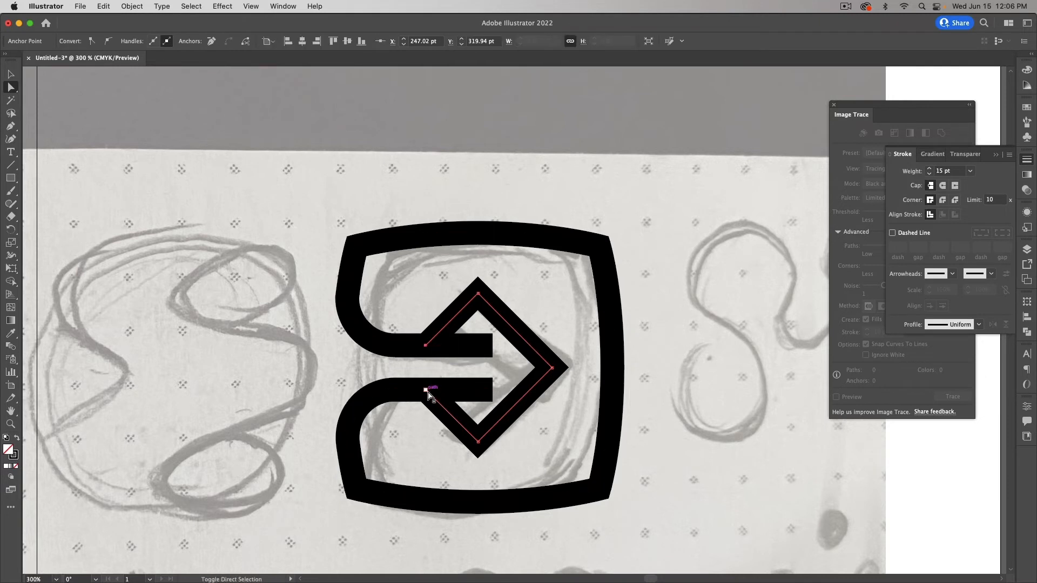
click(427, 390)
key(Right)
key(Right)
key(Right)
key(Right)
key(Right)
key(Right)
key(Right)
key(Right)
key(Right)
key(Right)
key(Right)
key(Right)
key(Right)
key(Right)
key(Right)
key(Right)
key(Right)
key(Right)
key(Right)
key(Right)
key(Right)
key(Right)
key(Right)
key(Right)
key(Right)
key(Right)
key(Right)
key(Right)
key(Right)
key(Right)
key(Right)
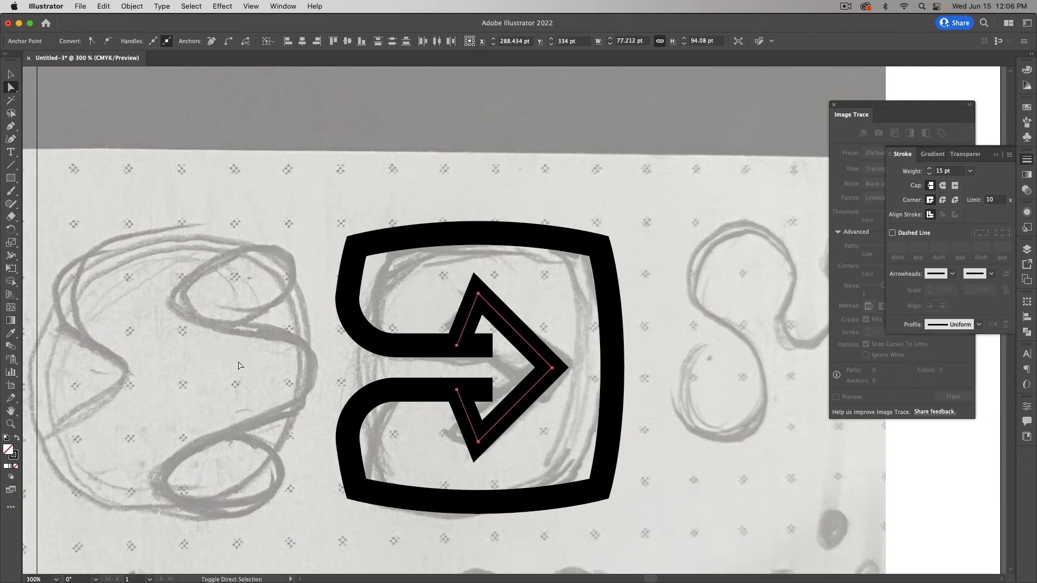
key(Right)
key(Right)
key(Right)
key(Right)
key(Right)
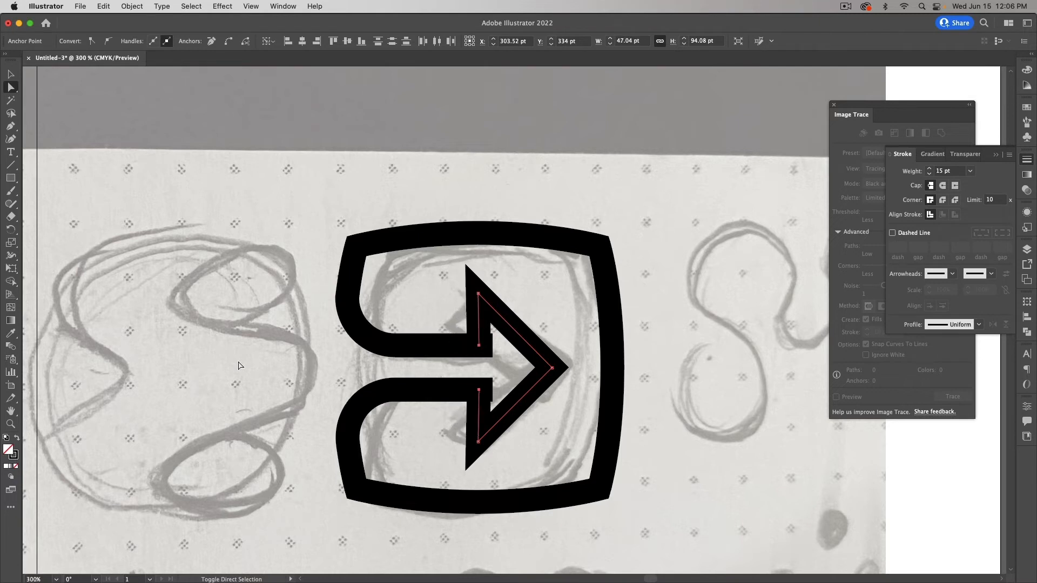
key(Right)
key(Right)
key(Right)
key(Right)
key(Right)
key(Right)
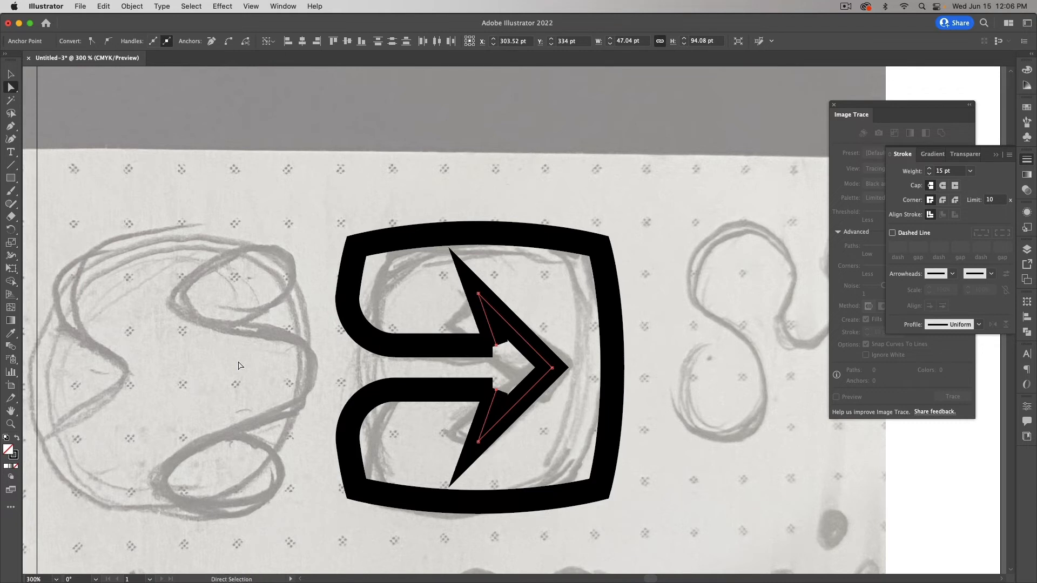
click(554, 372)
key(Right)
key(Right)
key(Right)
key(Right)
key(Right)
key(Right)
key(Right)
key(Right)
key(Right)
key(Right)
key(Right)
key(Right)
key(Right)
key(Right)
key(Right)
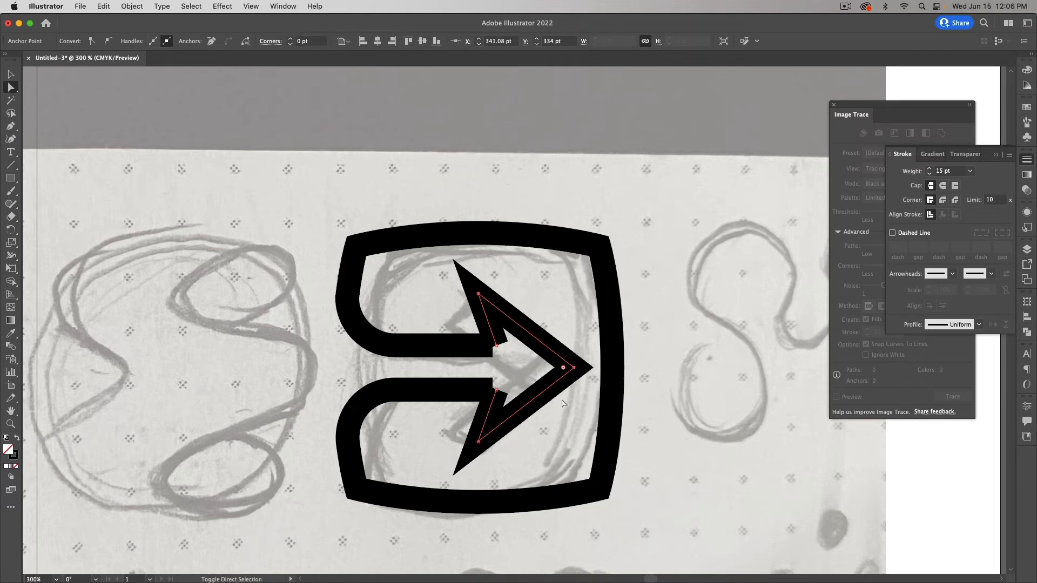
Step: Nudge the upper-left corner down and the lower-left corner up to form a triangle
scroll(526, 340, right, 1)
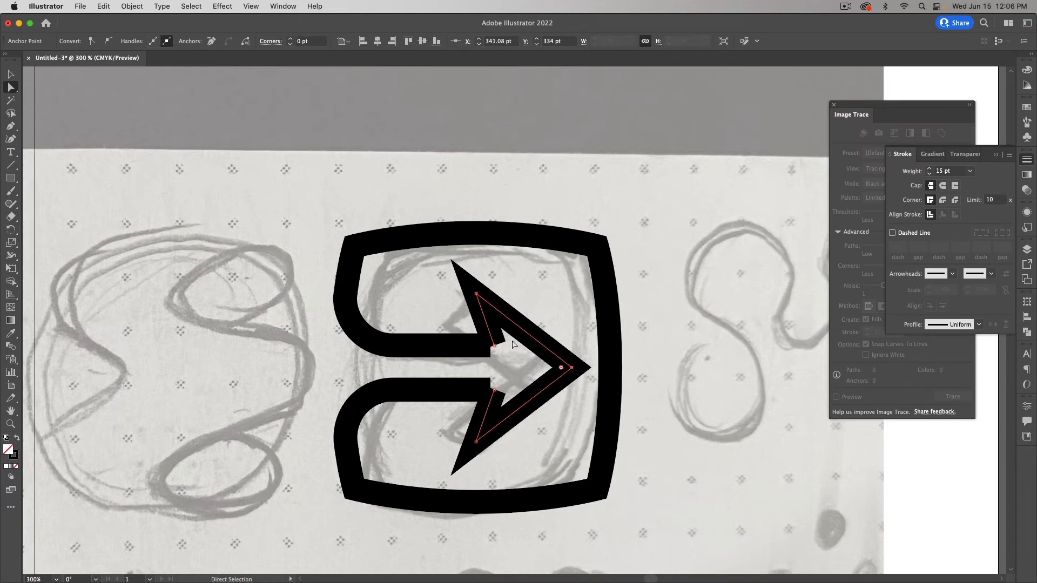
click(476, 293)
key(Down)
key(Down)
key(Down)
key(Down)
key(Down)
key(Down)
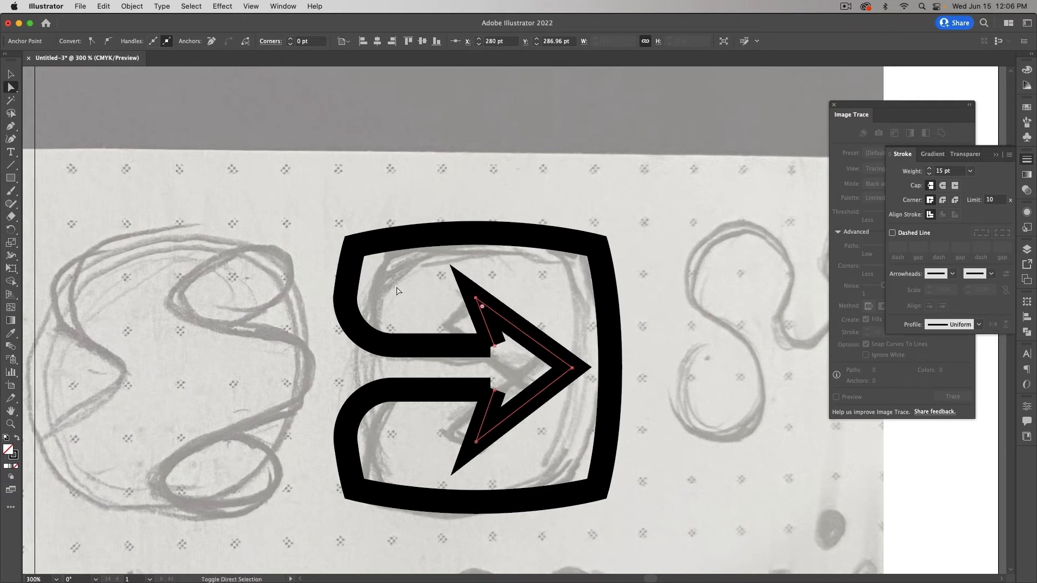
click(476, 442)
key(Up)
key(Up)
key(Up)
key(Up)
key(Up)
key(Up)
key(Up)
key(Up)
key(Up)
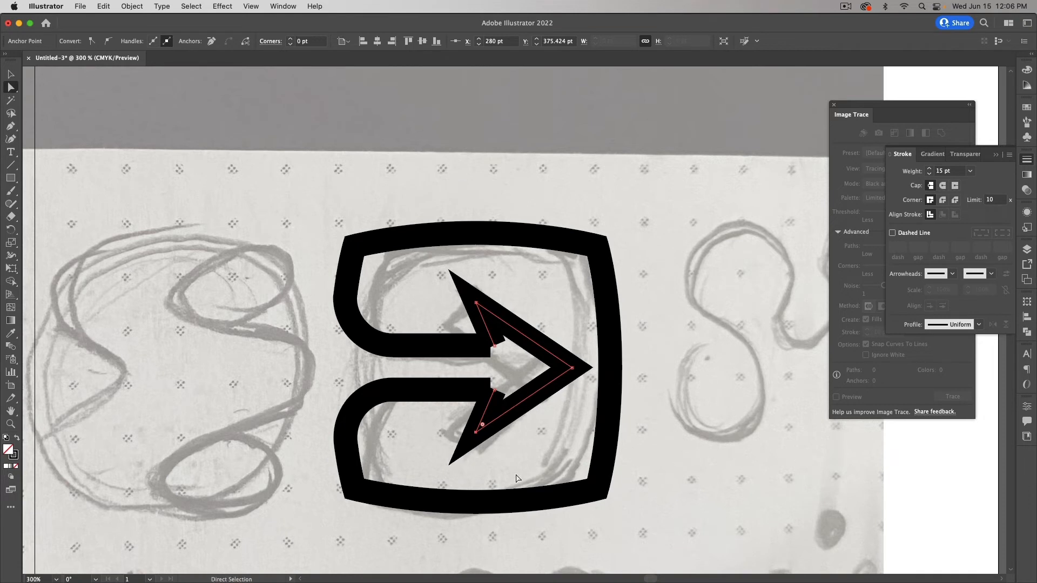
Step: Reposition the whole triangular arrowhead and enlarge it proportionally
key(v)
click(547, 442)
click(537, 394)
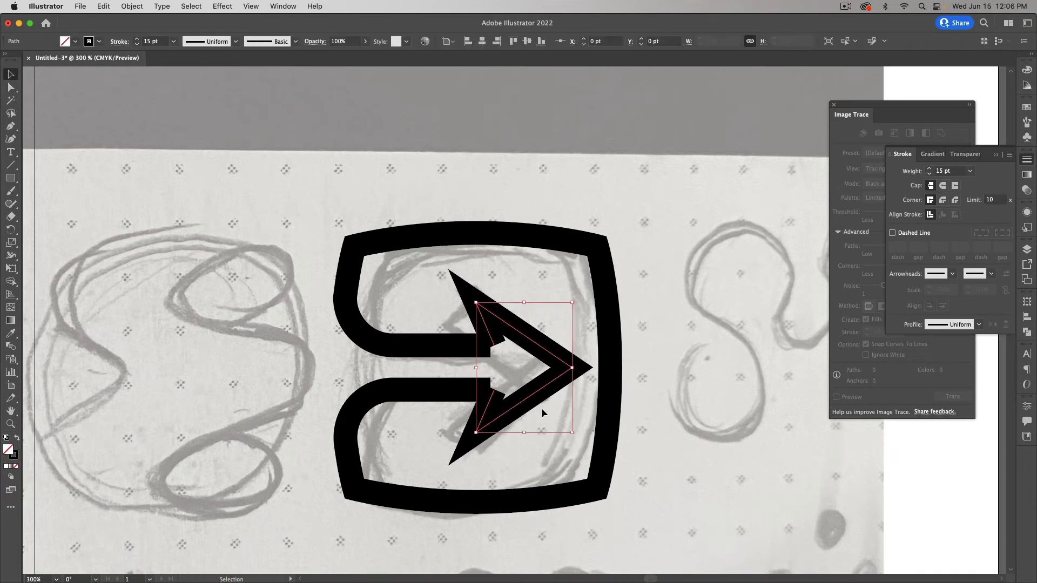
key(Left)
key(Left)
key(Left)
key(Left)
key(Left)
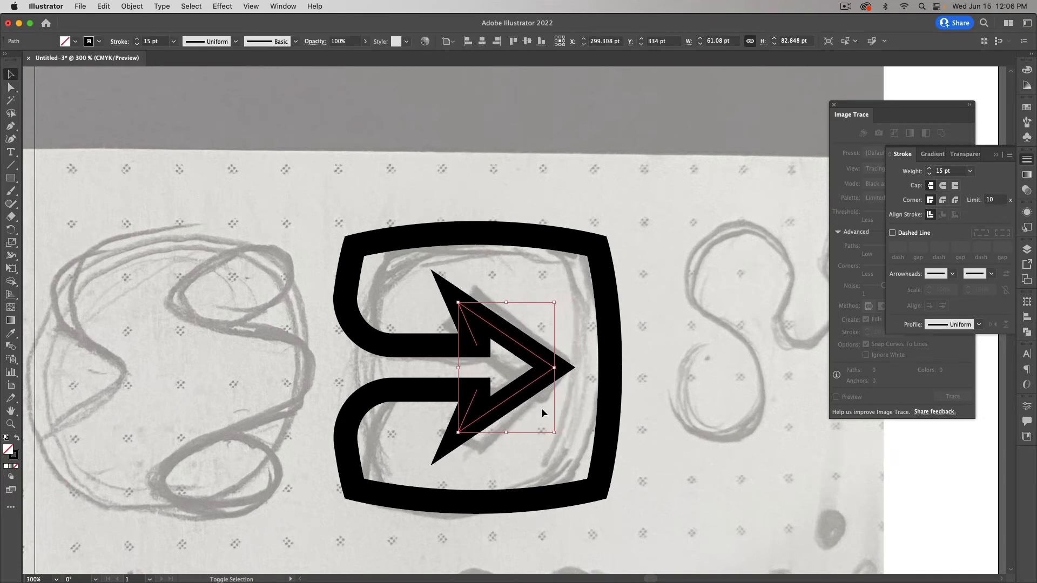
key(Right)
click(235, 387)
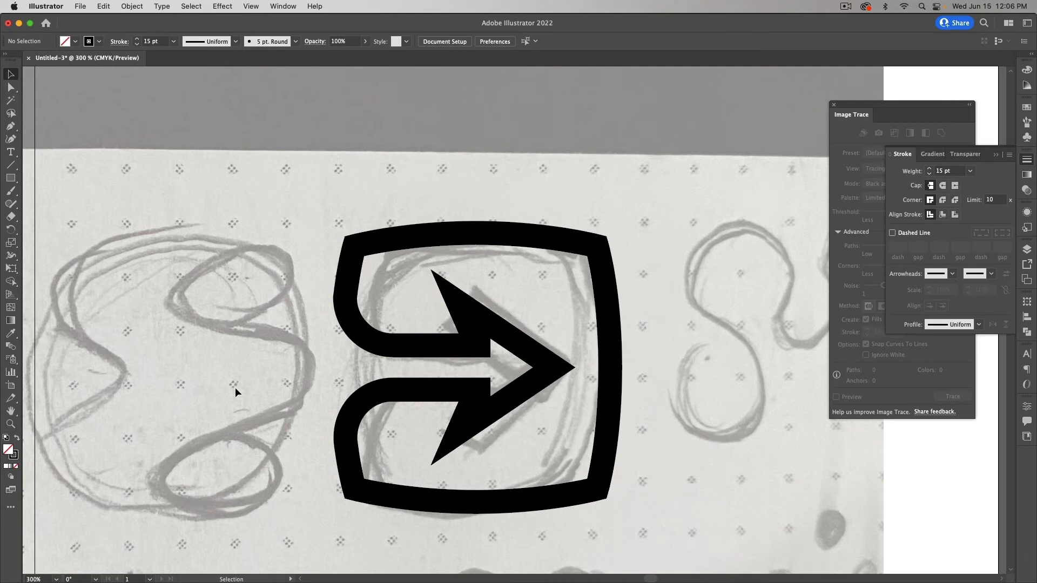
key(a)
key(v)
click(532, 387)
drag(554, 368, 570, 371)
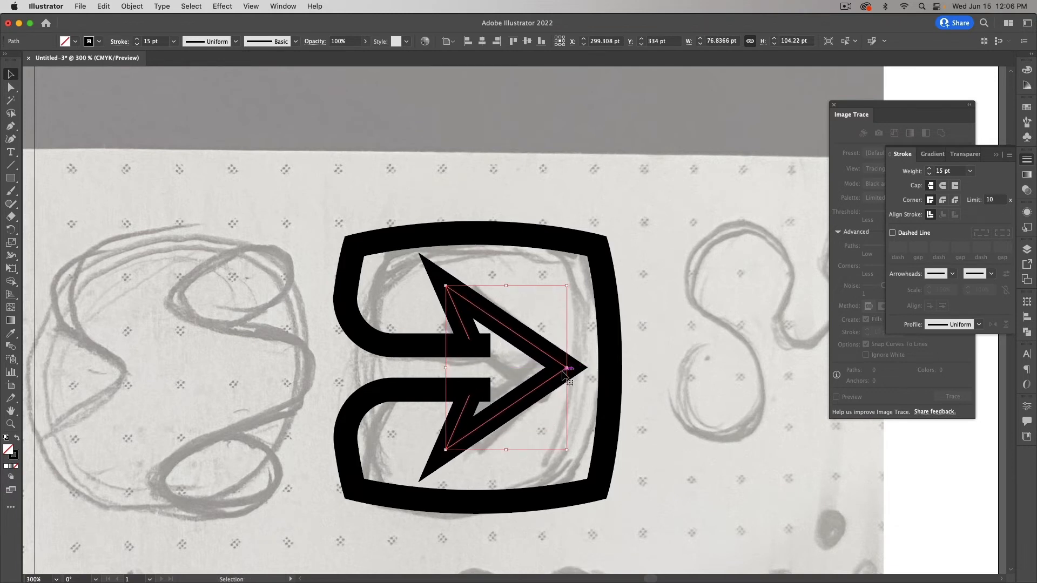
Step: Shift its inner anchors left and shrink the triangle to about 64.49 × 87.48 pt
key(a)
click(469, 339)
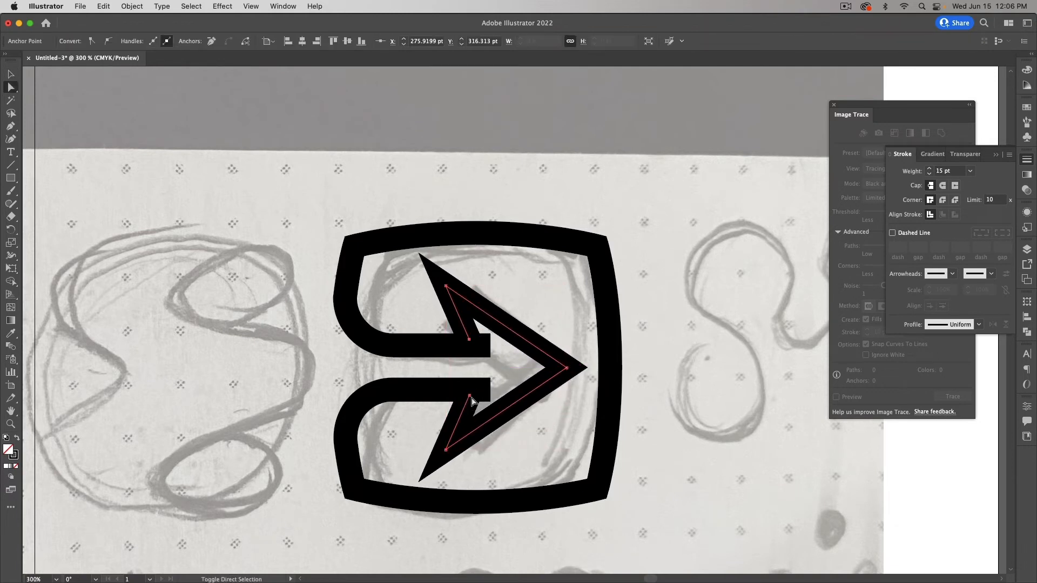
key(Left)
key(Left)
key(Left)
key(Left)
key(Left)
key(Left)
key(Left)
key(Left)
key(Left)
key(Left)
key(Left)
key(Left)
key(Left)
key(Left)
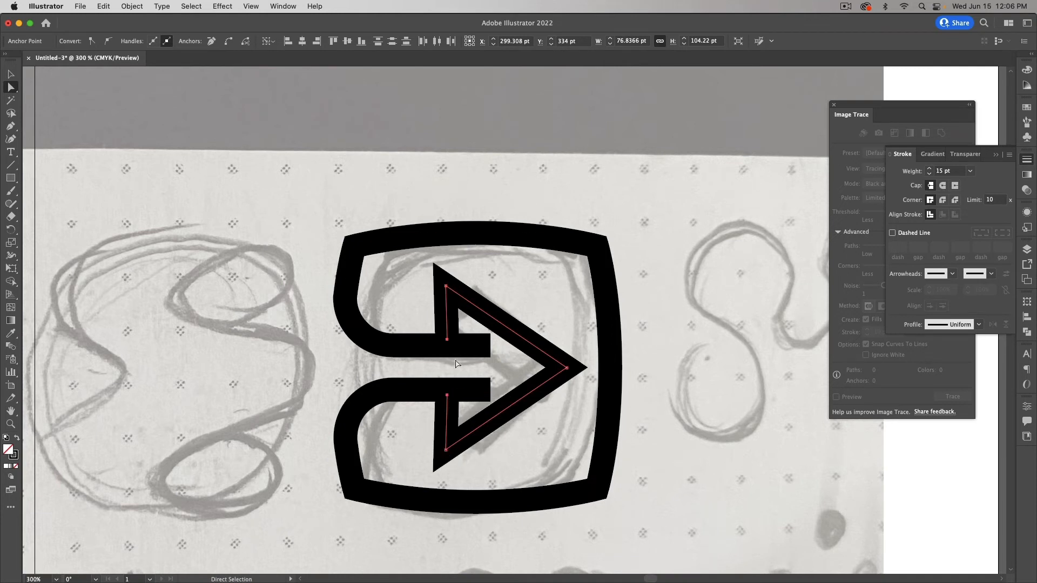
click(446, 285)
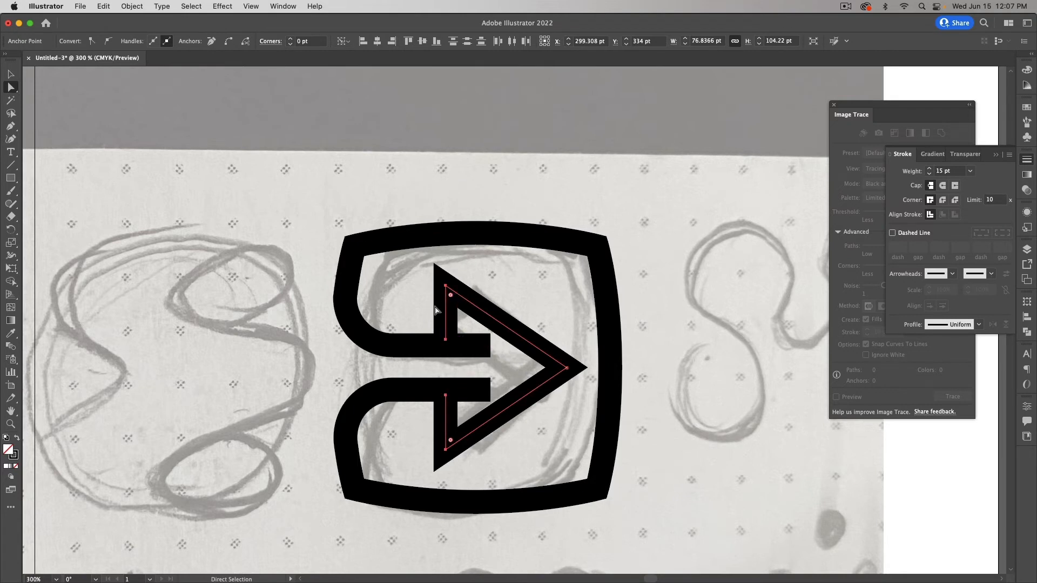
key(v)
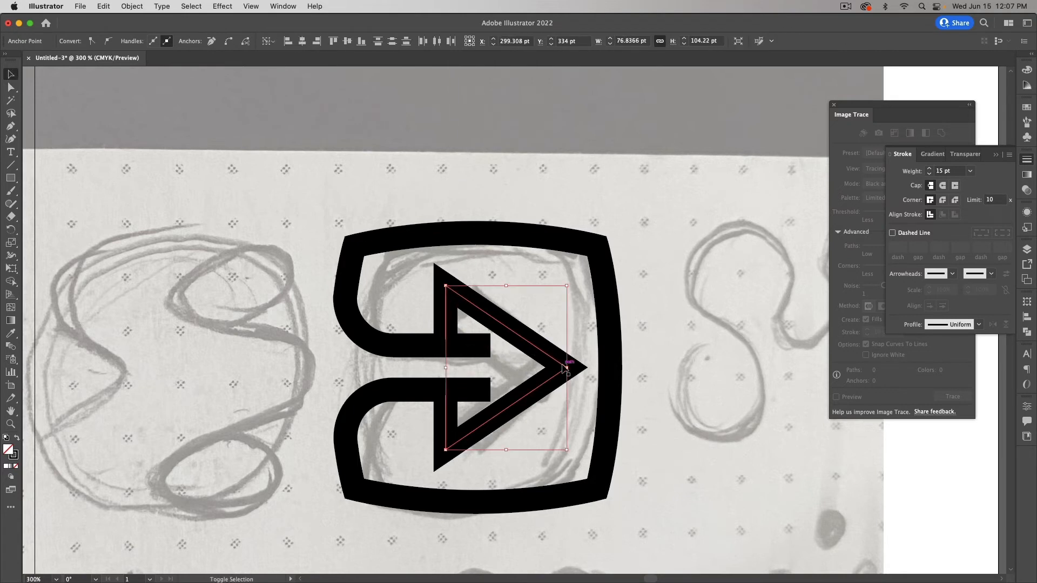
mouse_move(565, 367)
mouse_down()
mouse_move(549, 359)
mouse_move(570, 367)
mouse_move(561, 367)
mouse_up()
key(super+shift+a)
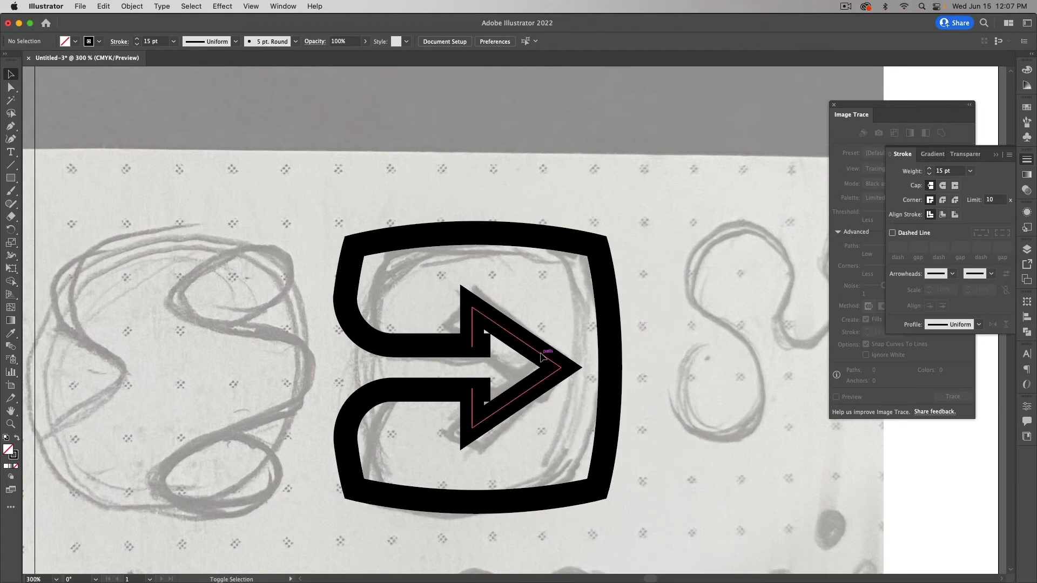
Step: Nudge the frame's two inner bar ends left to sit just inside the arrowhead
click(482, 359)
key(a)
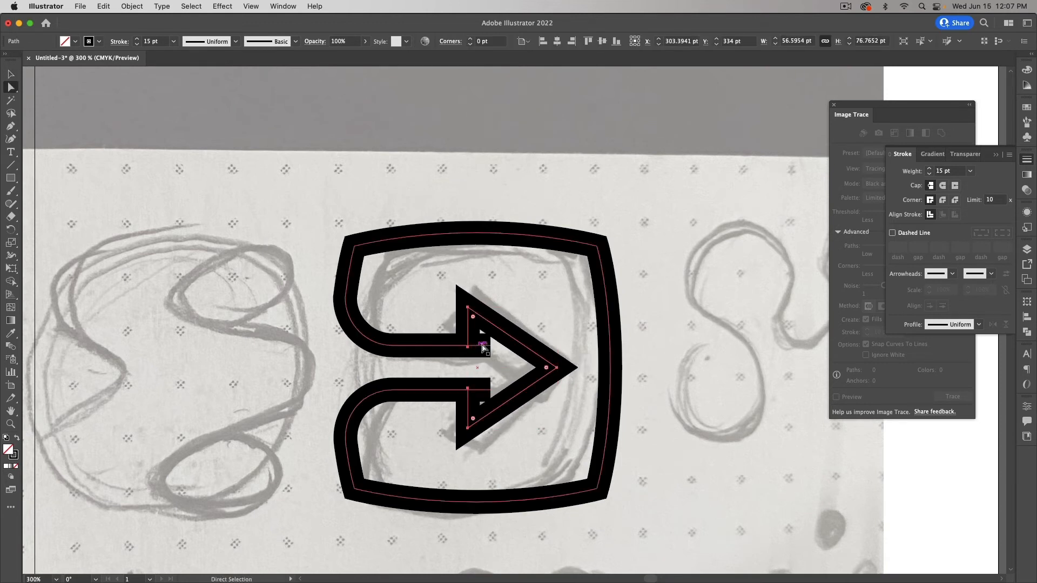
click(490, 346)
shift+click(490, 389)
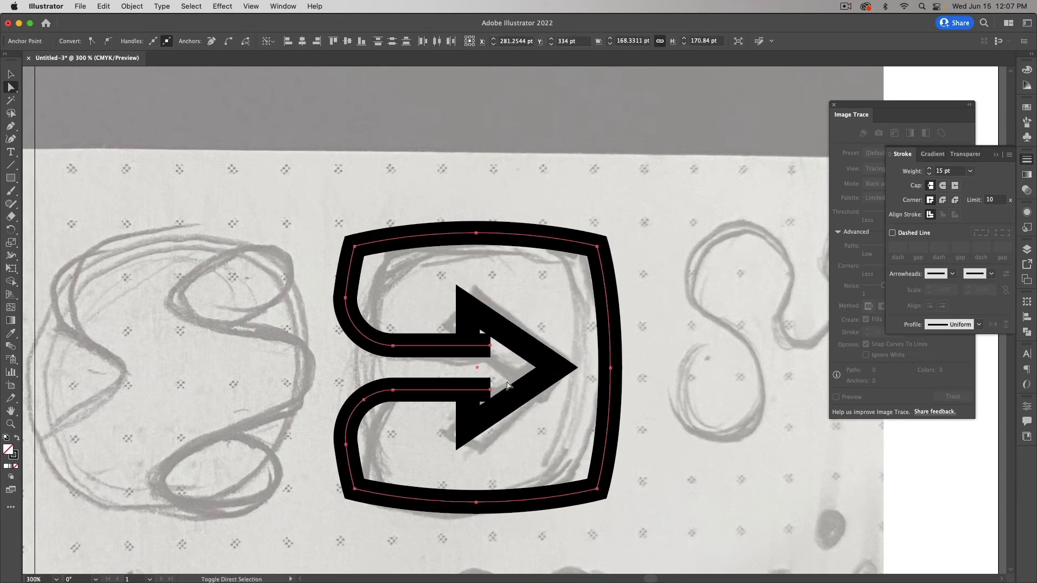
key(Left)
key(Left)
key(Left)
key(Left)
key(Left)
key(Left)
key(Left)
key(Left)
click(546, 454)
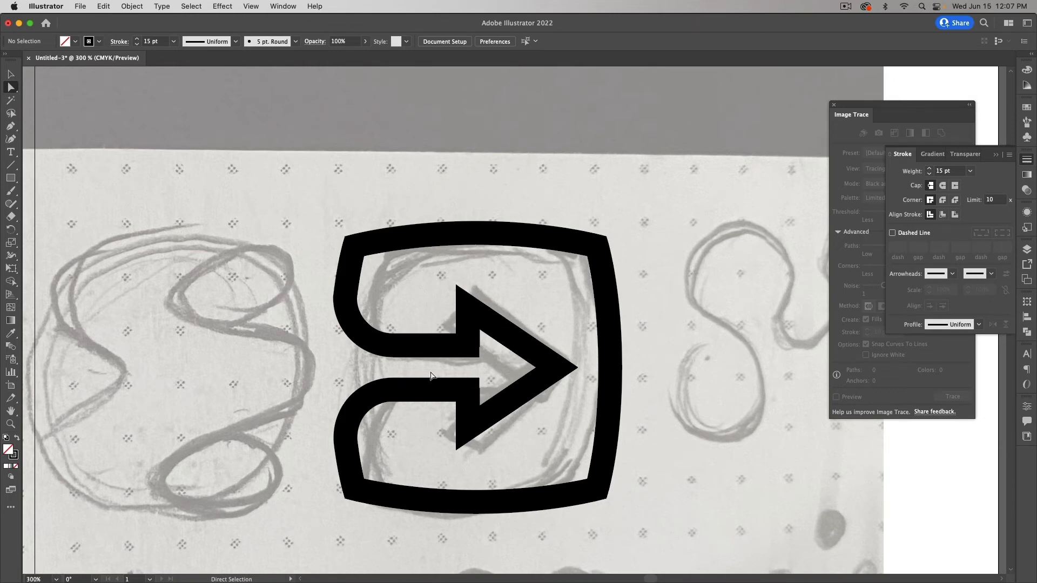
key(super+minus)
key(super+minus)
key(super+minus)
key(super+minus)
key(super+minus)
key(super+minus)
key(super+minus)
key(super+minus)
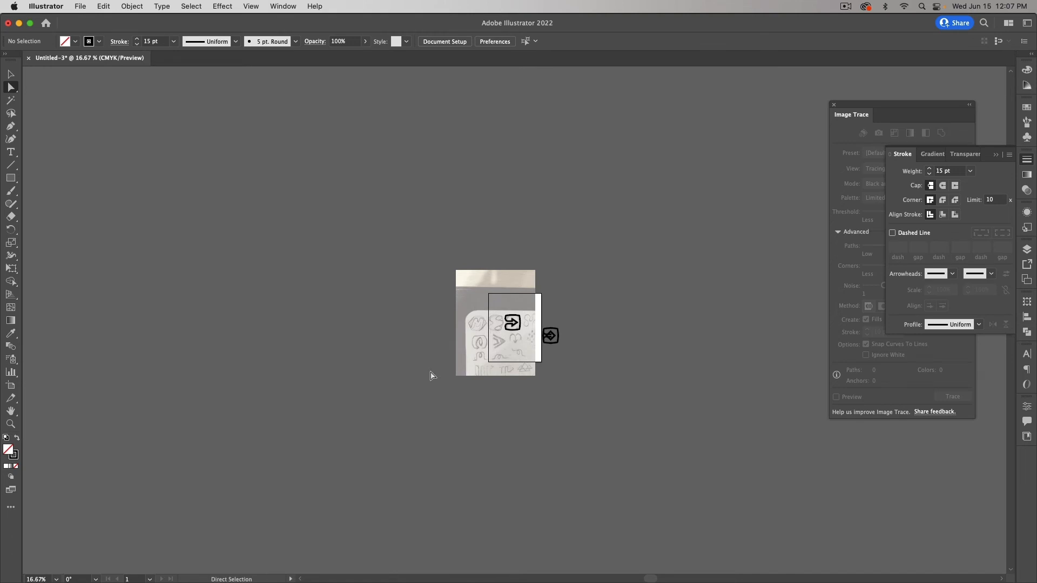
Step: Zoom back in to 200% so the arrow logo fills the view
key(super+equal)
key(super+equal)
key(super+equal)
key(super+equal)
key(super+equal)
key(super+equal)
key(super+equal)
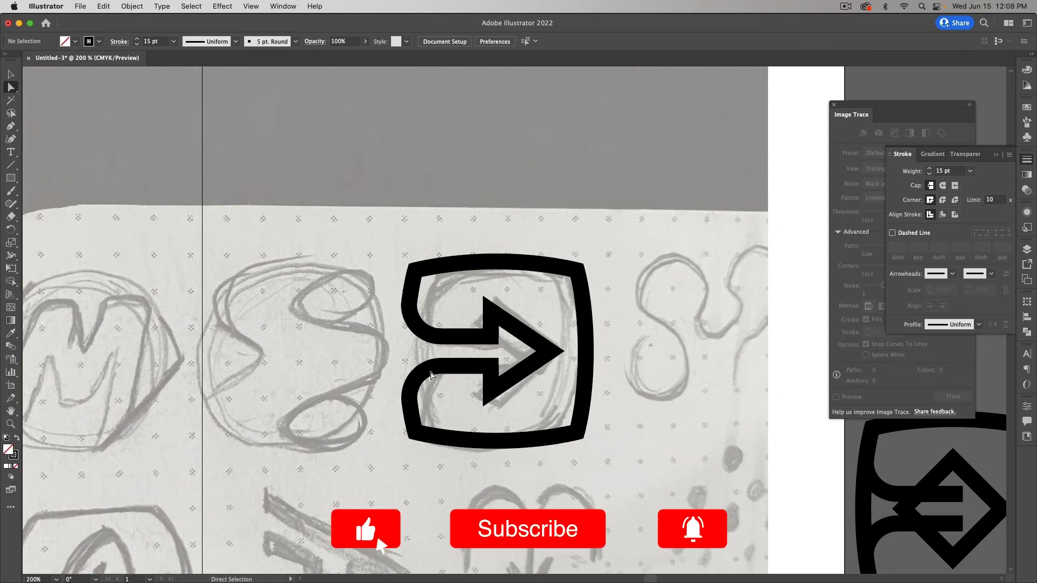
Step: Duplicate the whole arrow logo up and to the right as a spare copy
key(v)
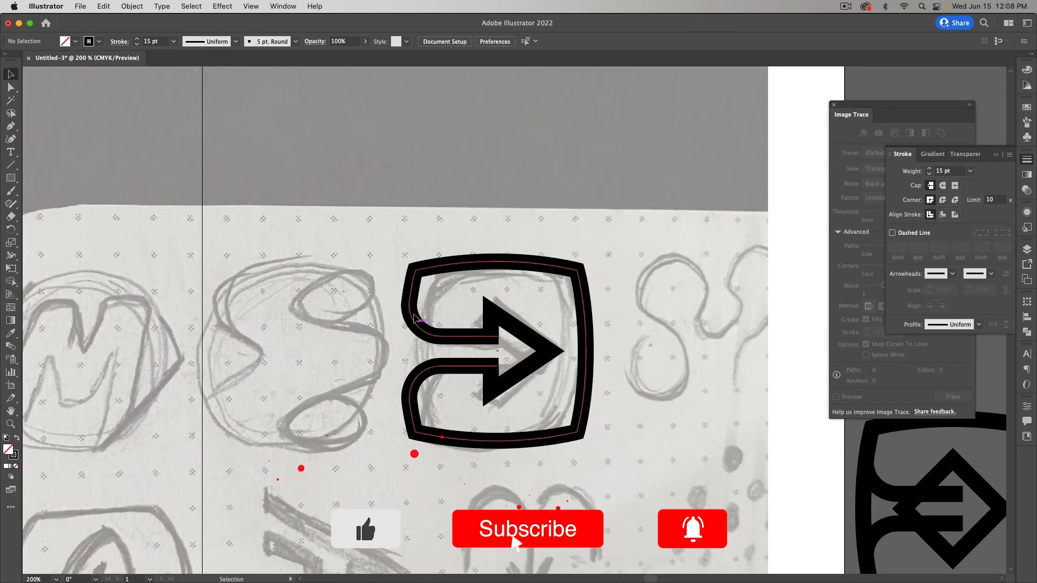
drag(398, 261, 636, 492)
drag(540, 367, 949, 90)
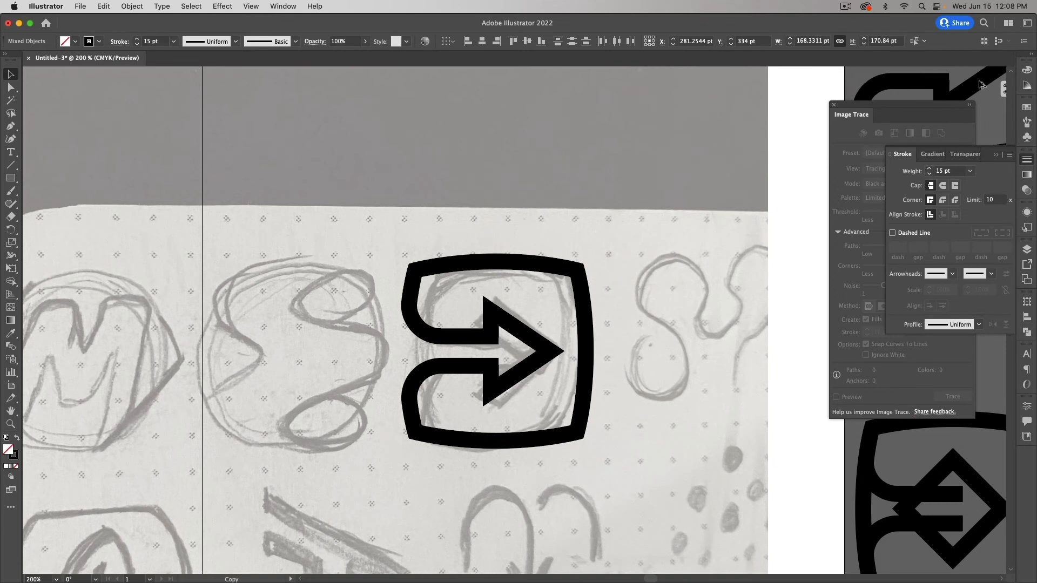
click(712, 303)
Step: Round the original frame's top-left and bottom-left corners to about 38 pt
key(a)
click(547, 271)
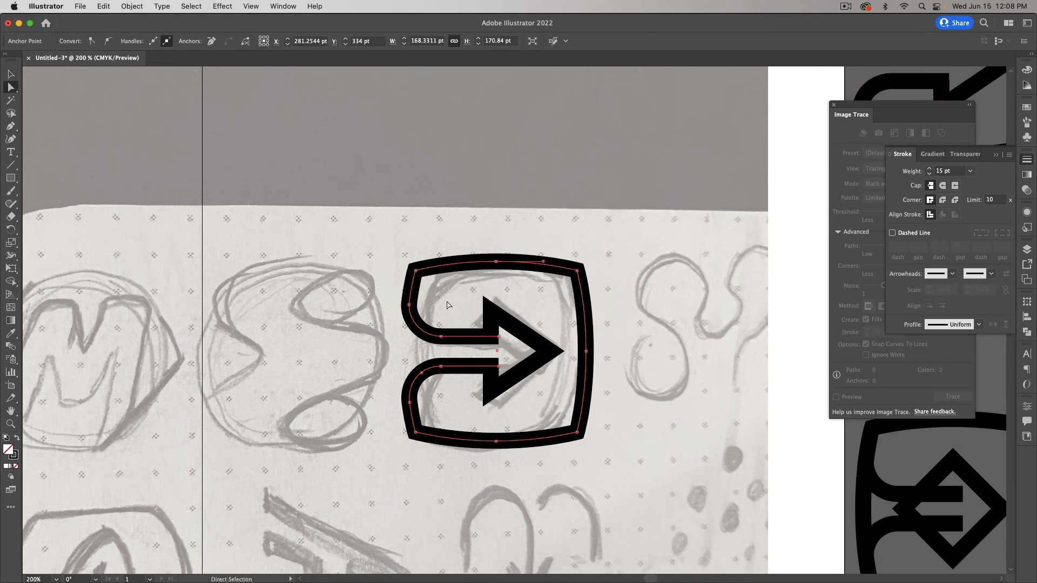
click(415, 270)
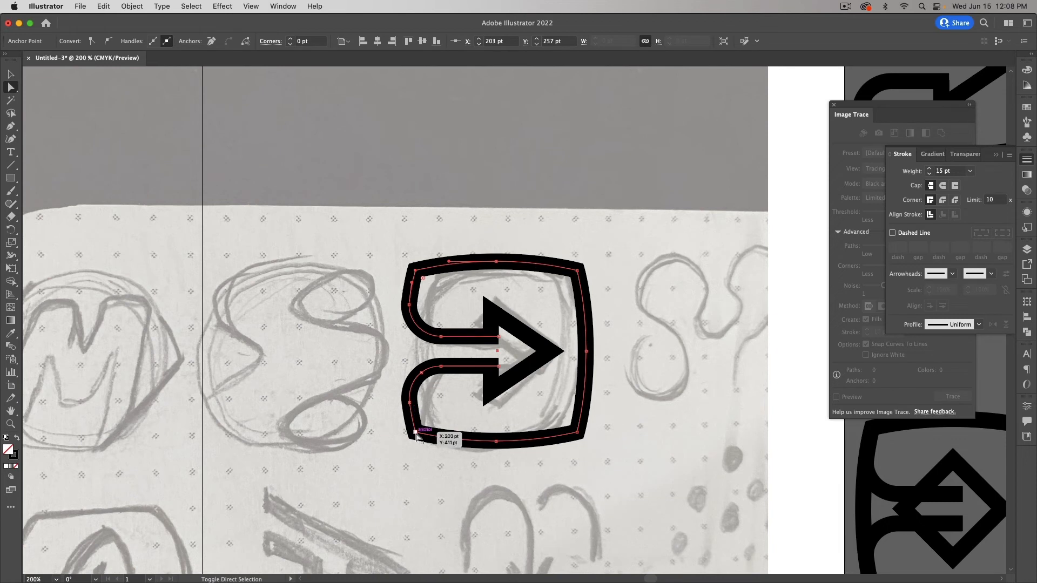
shift+click(416, 432)
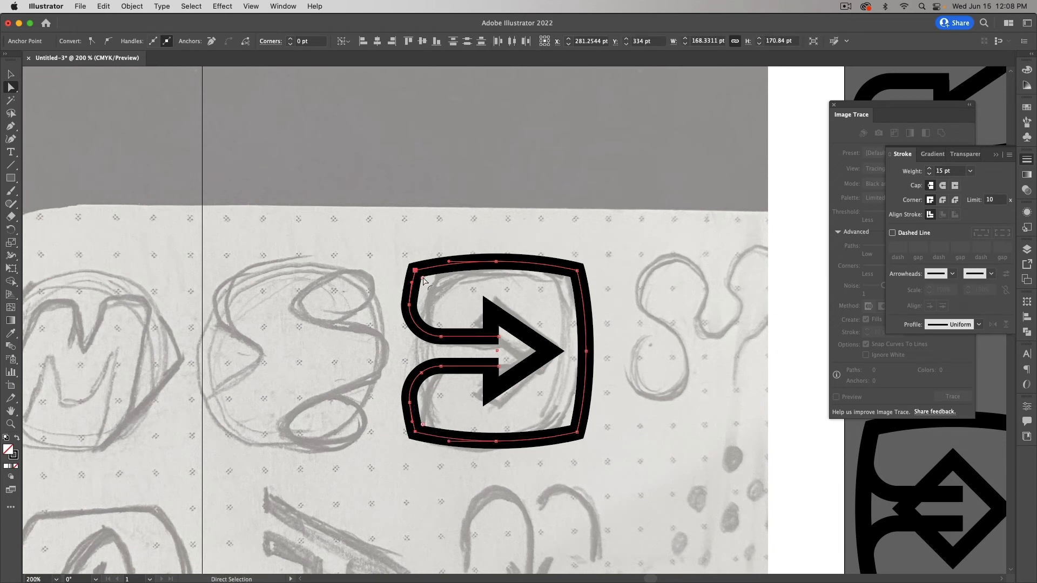
drag(423, 281, 468, 330)
click(337, 372)
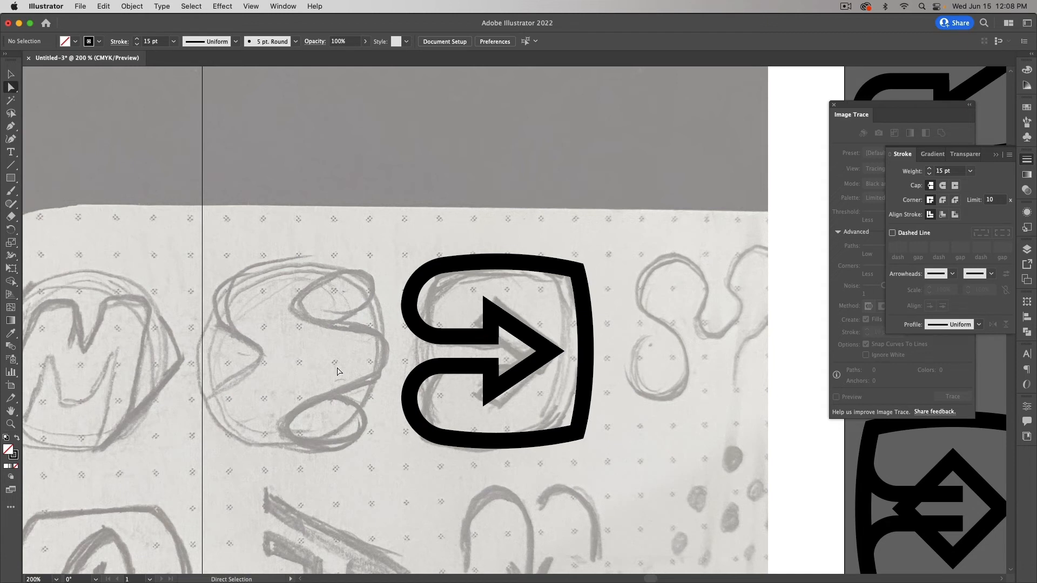
Step: Reflect all the logo's paths across the vertical axis so the arrow points left
key(v)
drag(397, 253, 673, 463)
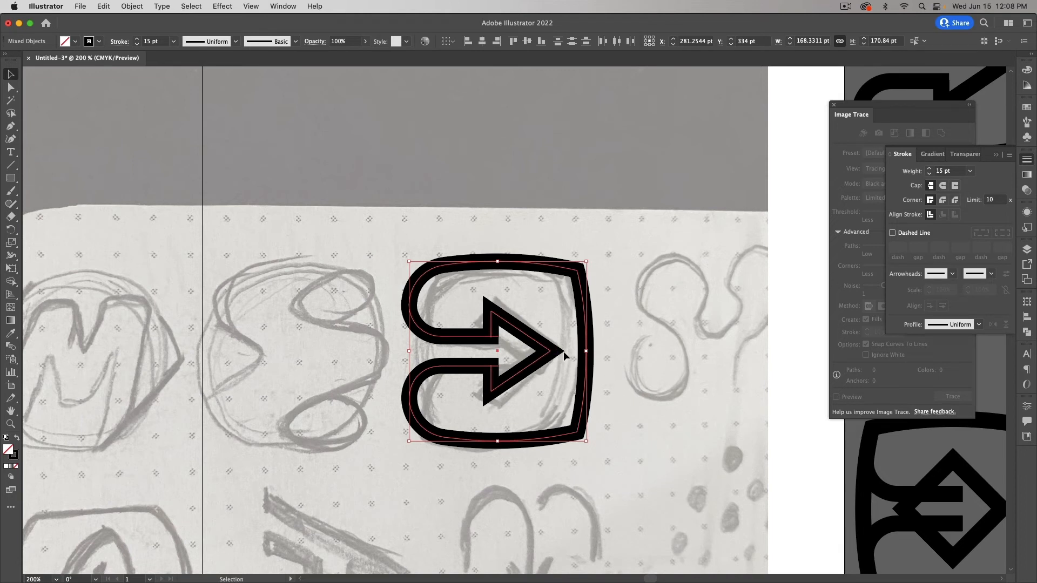
right_click(504, 293)
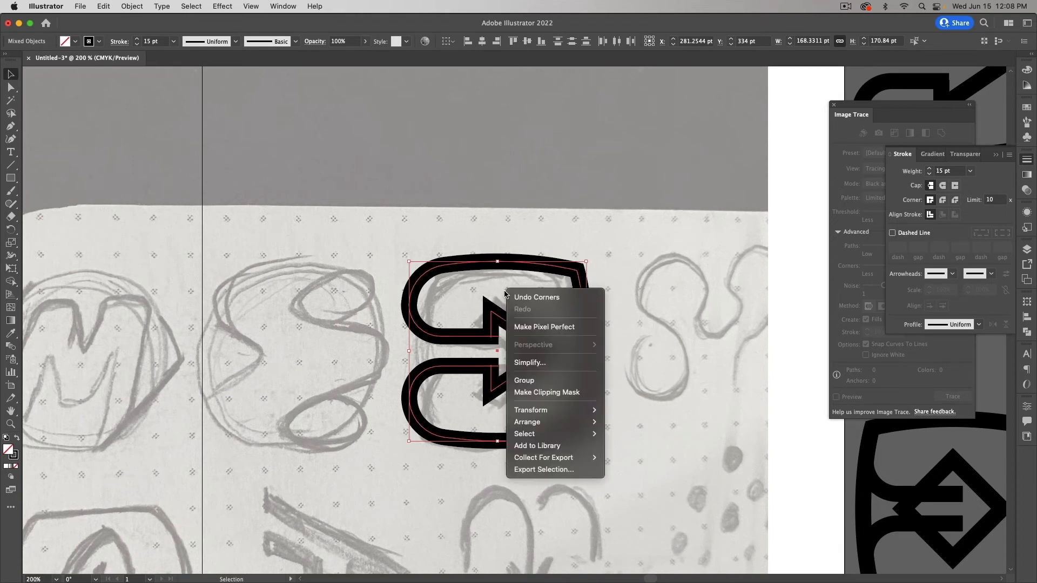
mouse_move(565, 412)
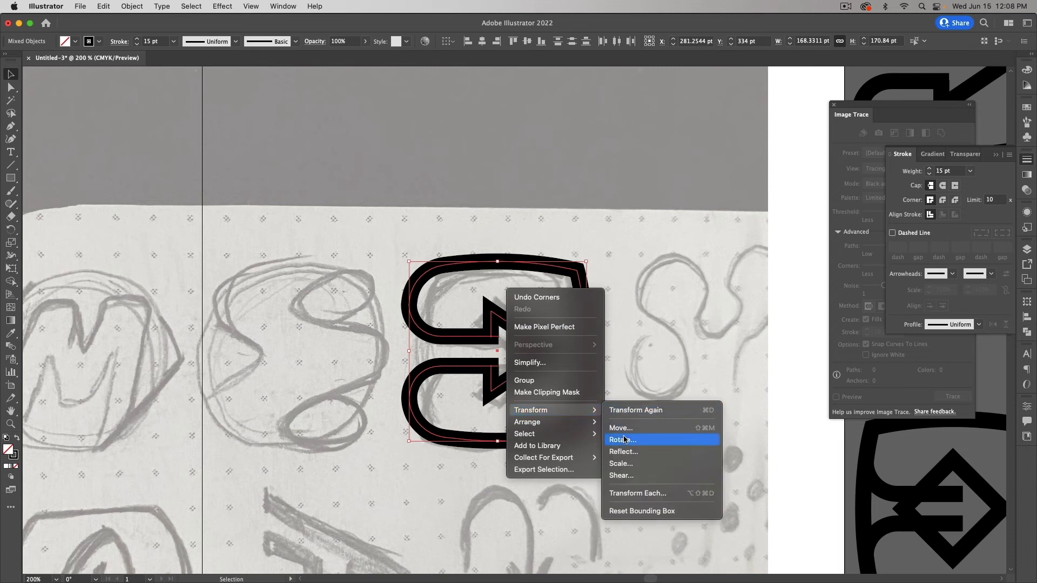
click(633, 452)
click(724, 426)
click(632, 412)
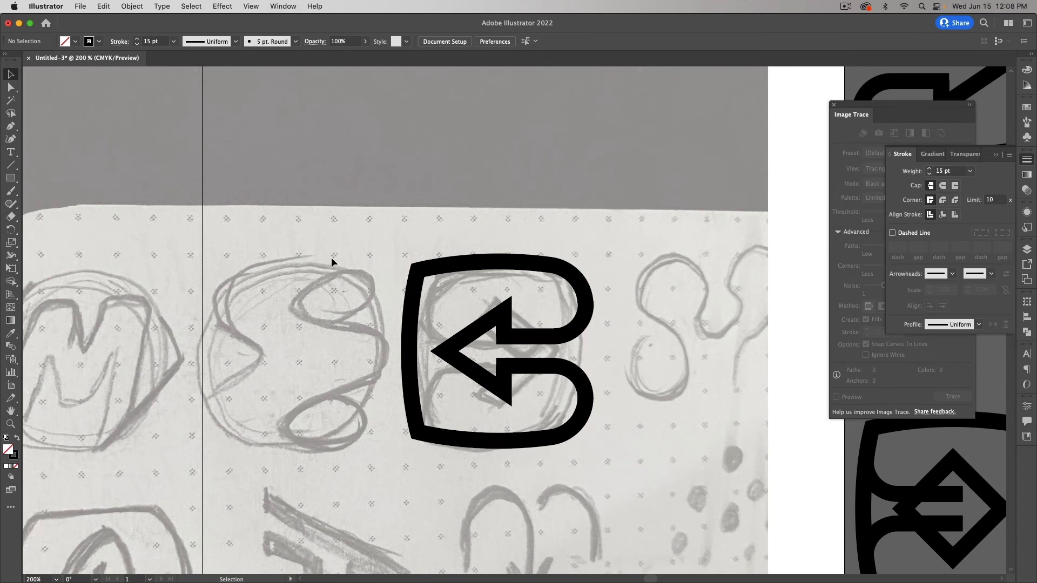
Step: Type the text 'BACKWARDS INC.' below the logo
click(11, 152)
scroll(307, 468, down, 3)
click(295, 429)
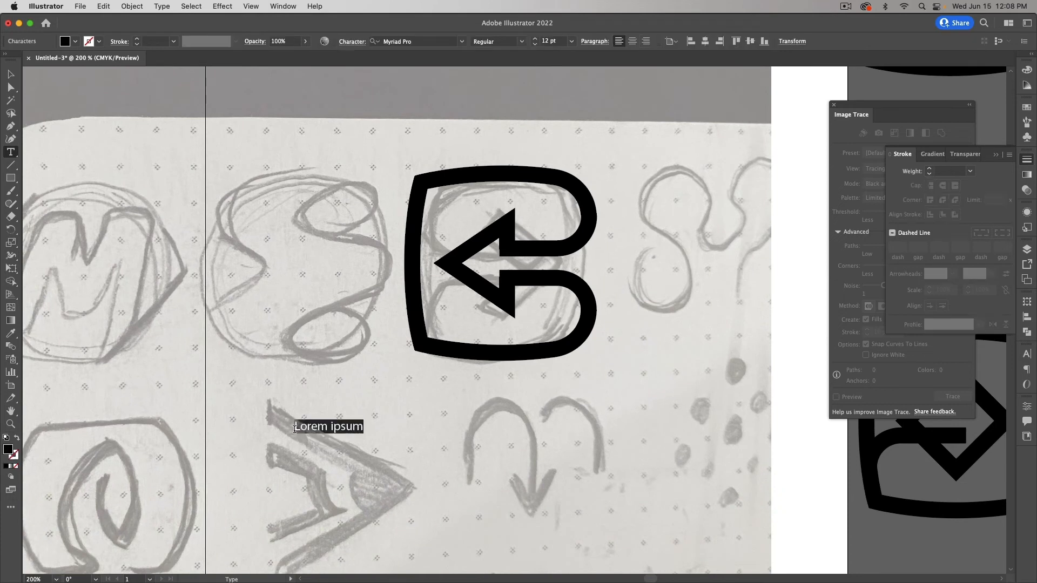
text(BACKWARDS)
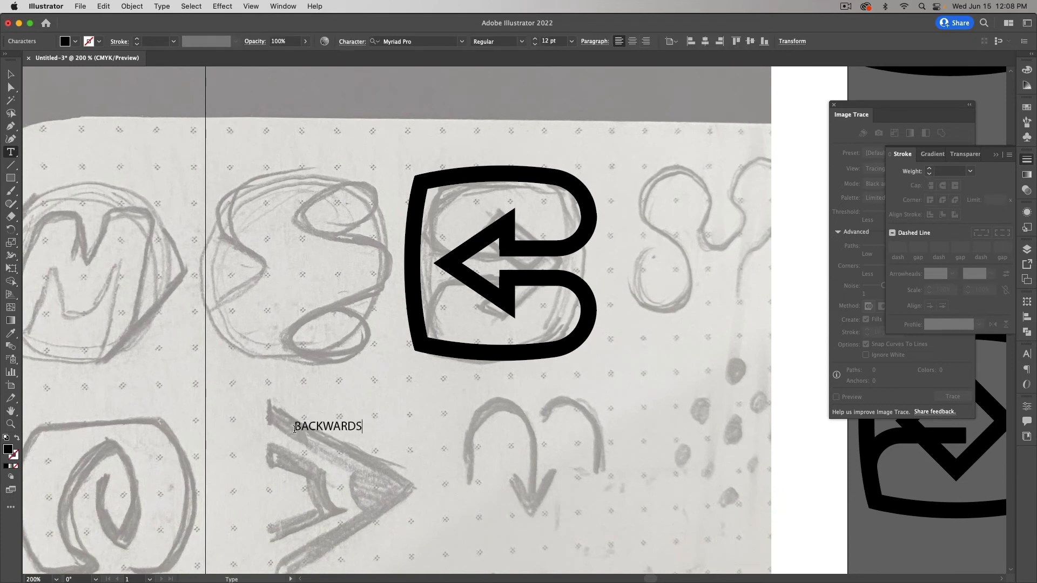
text( INC.)
Step: Scale the text up to about 62.56 pt and move it under the logo
click(10, 74)
drag(386, 433, 577, 488)
drag(444, 440, 625, 435)
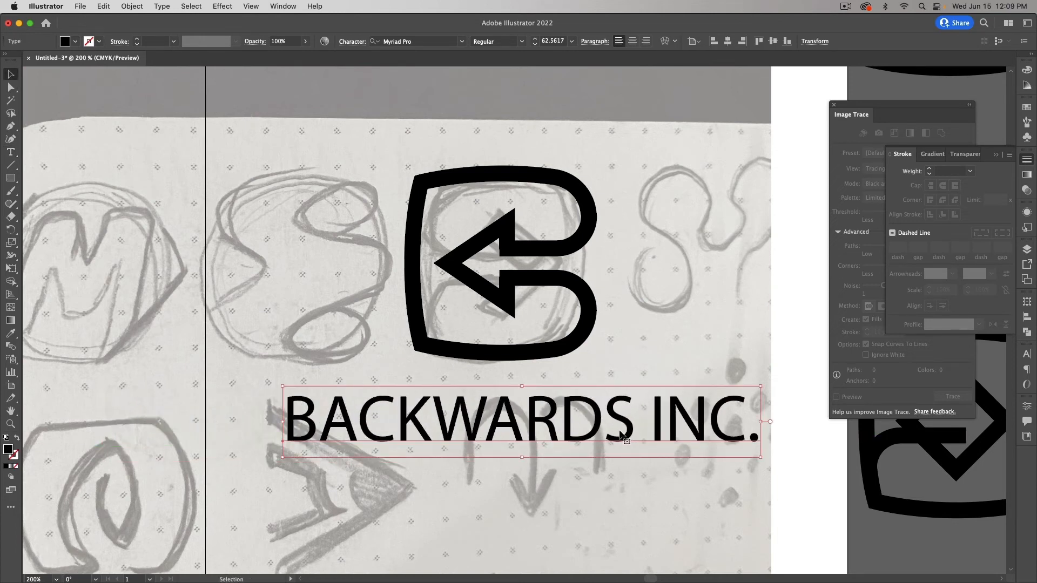
Step: Try the Cubano font on the 'BACKWARDS INC.' text
click(460, 42)
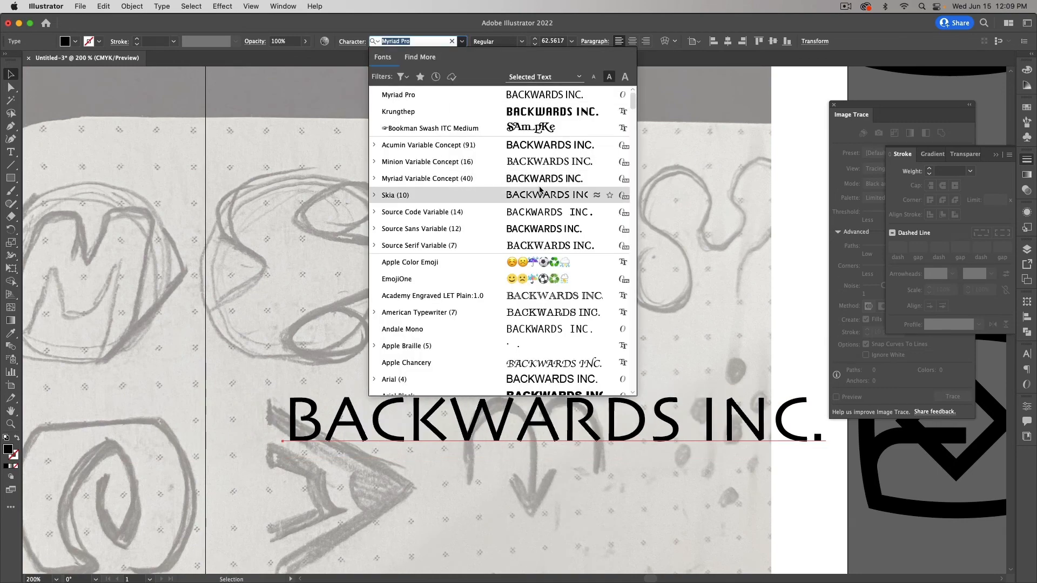
scroll(540, 189, down, 5)
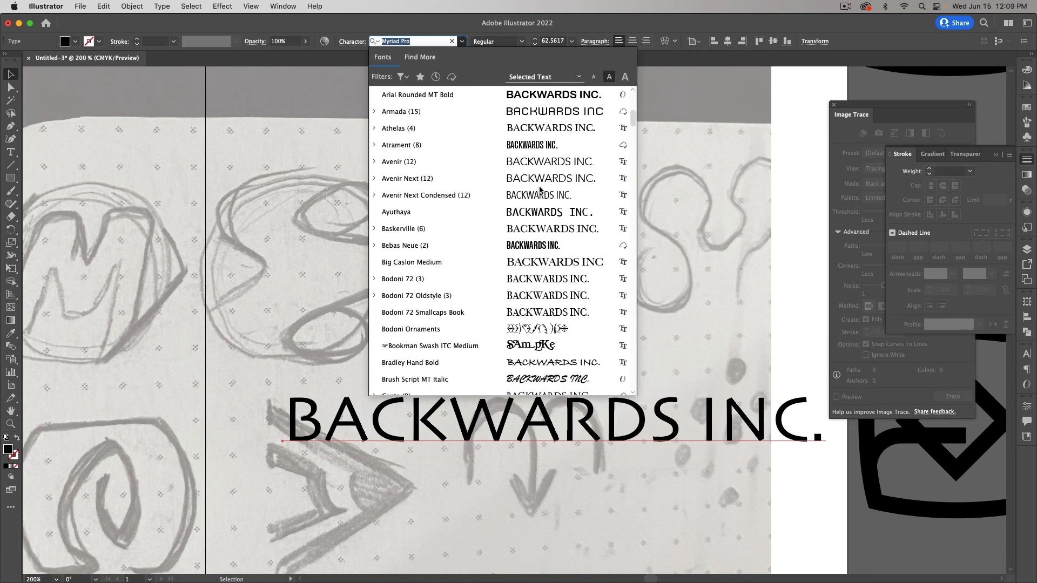
scroll(540, 189, up, 3)
scroll(540, 189, down, 1)
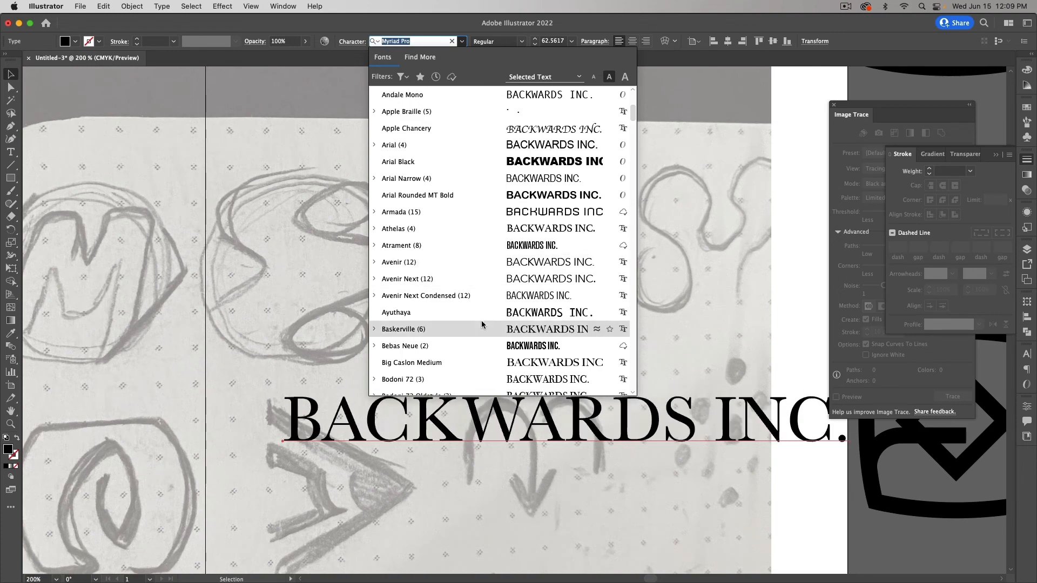
scroll(478, 222, down, 10)
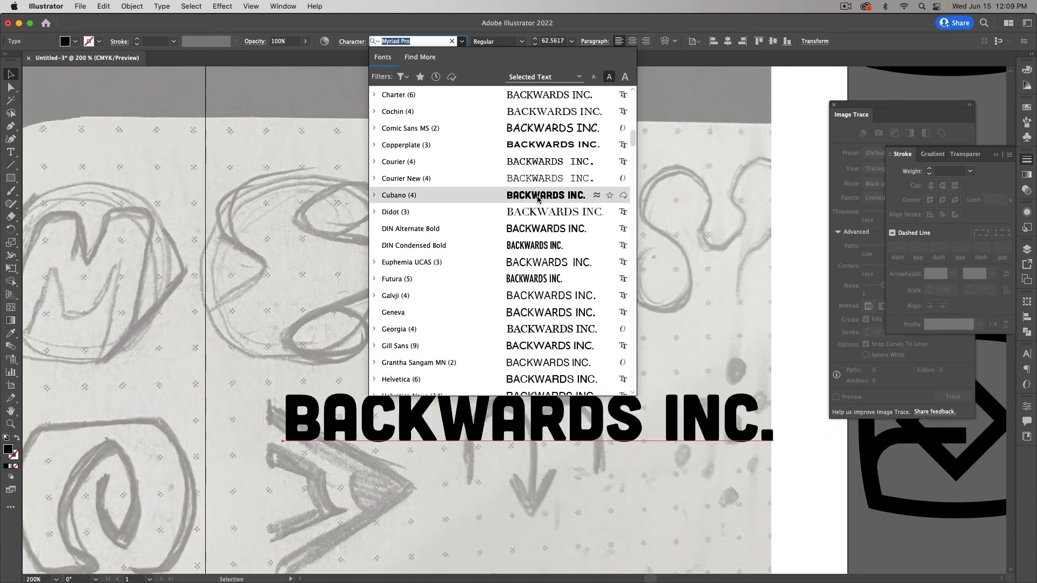
click(538, 199)
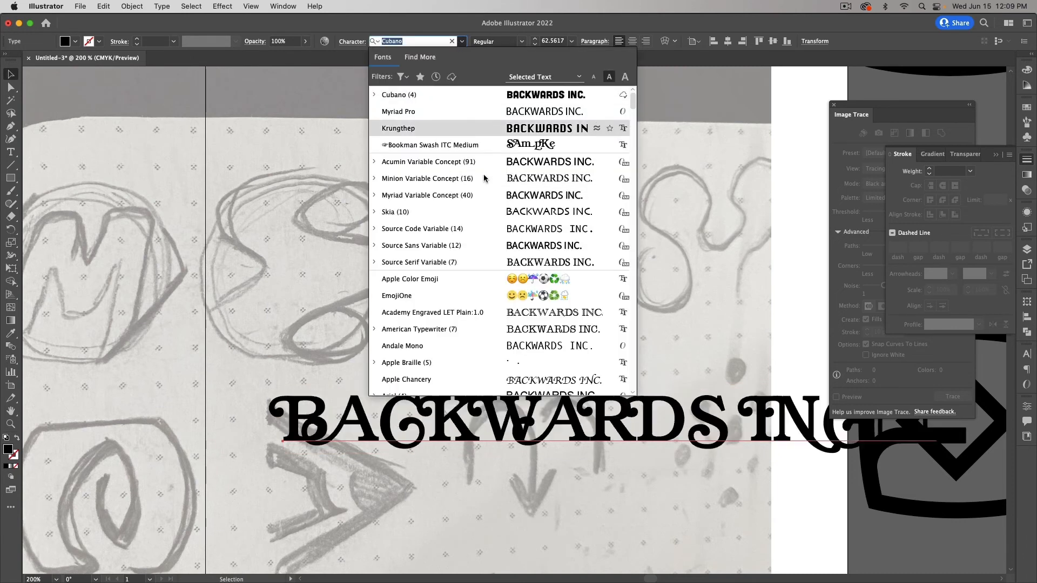
Step: Set the text in Seravek Bold and shift it slightly left beneath the logo
click(462, 42)
scroll(484, 179, down, 10)
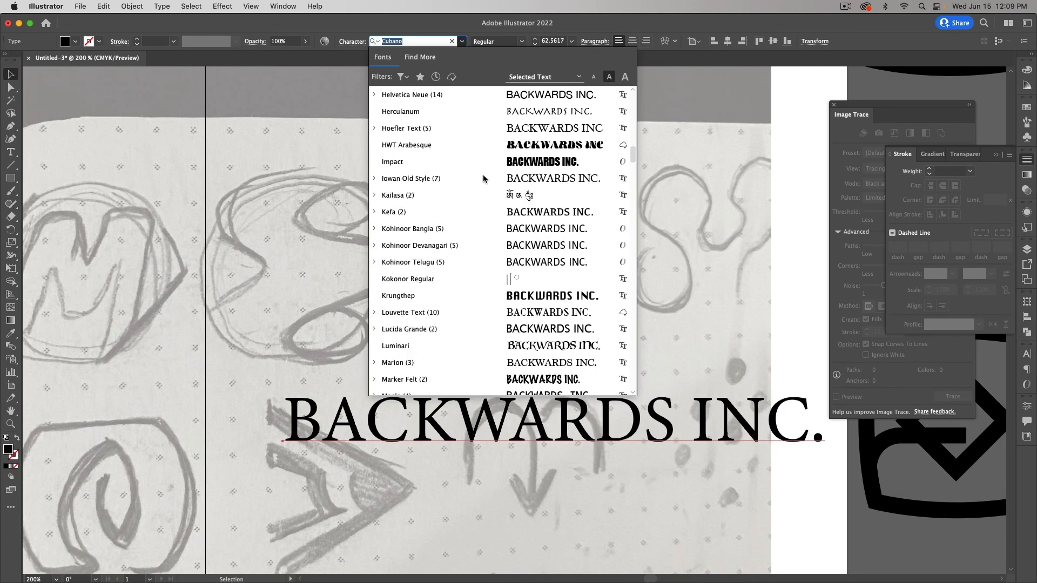
scroll(484, 178, up, 10)
scroll(484, 179, down, 15)
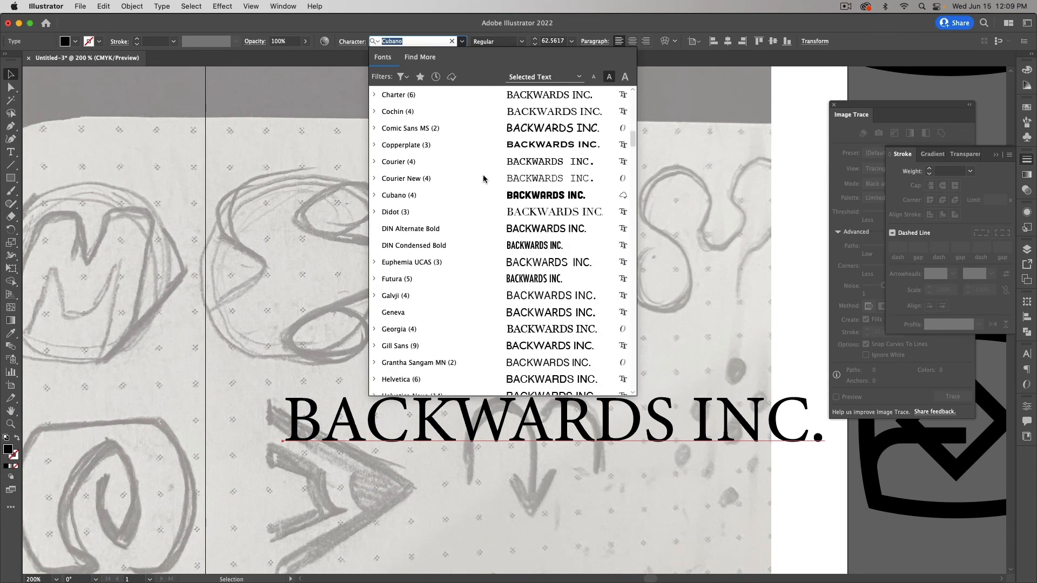
scroll(479, 223, down, 10)
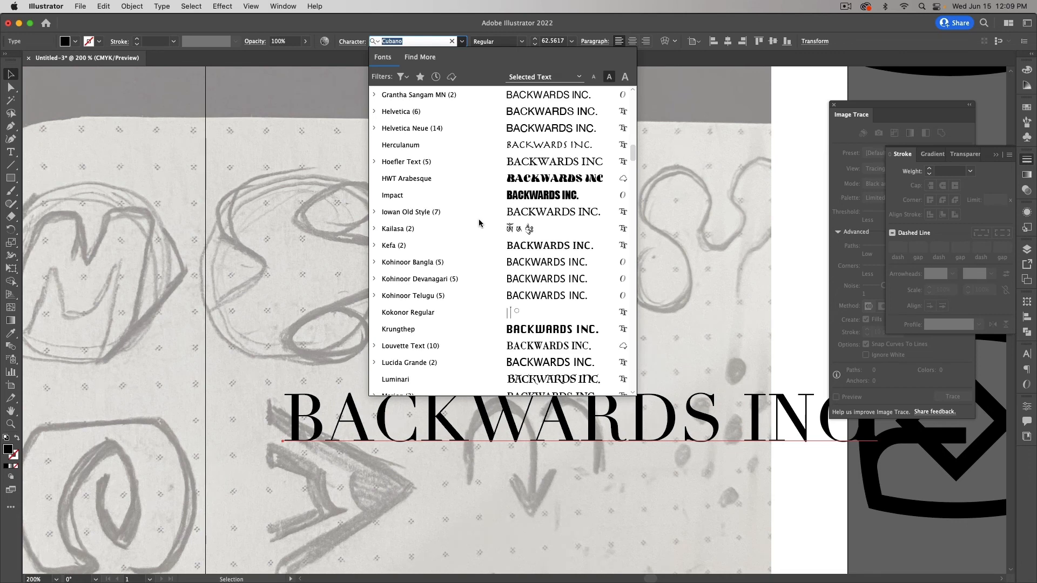
scroll(479, 223, down, 7)
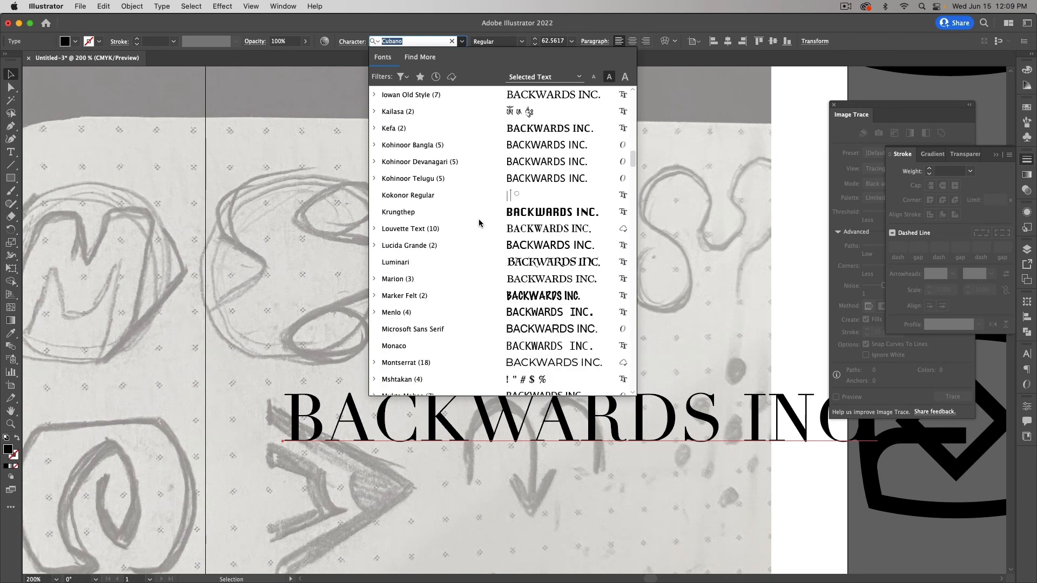
scroll(479, 223, down, 3)
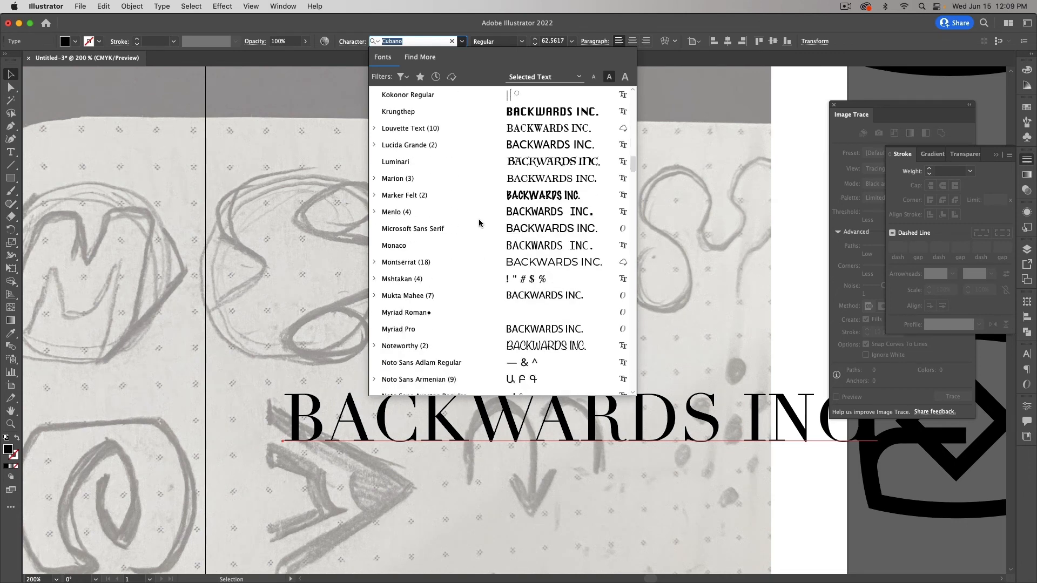
scroll(479, 223, down, 13)
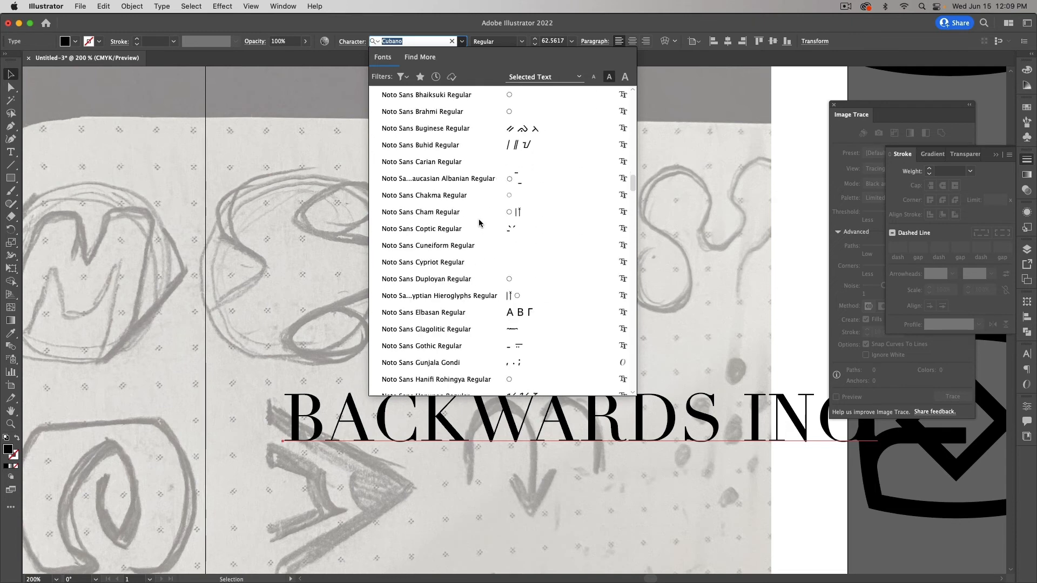
scroll(479, 223, down, 20)
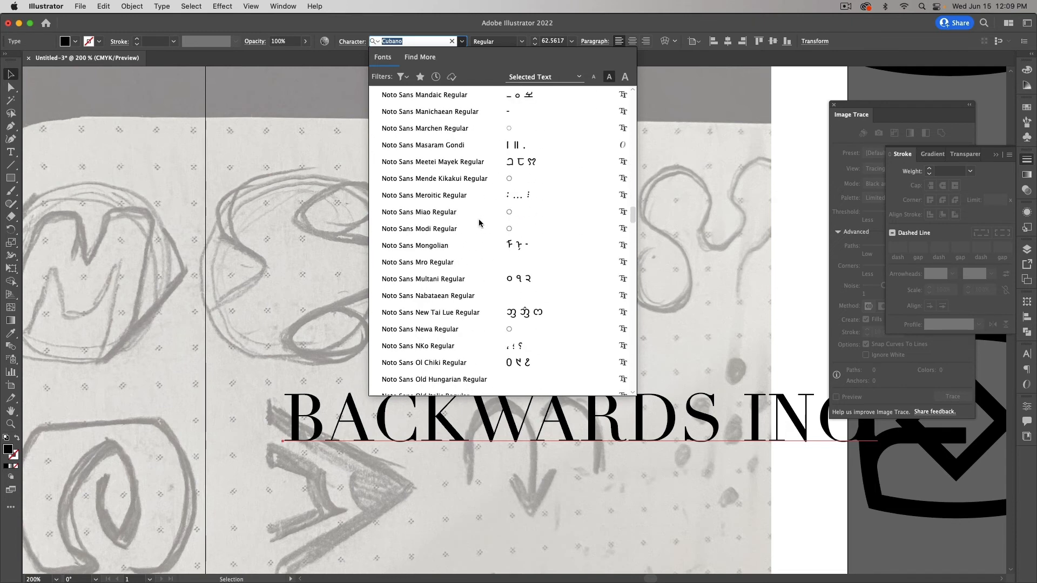
scroll(479, 223, down, 10)
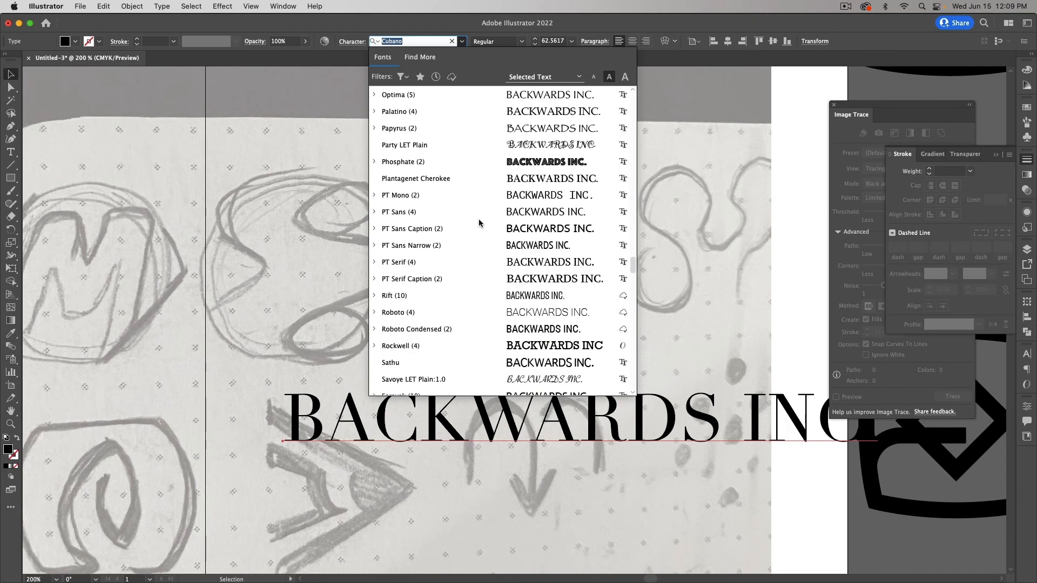
scroll(479, 223, down, 3)
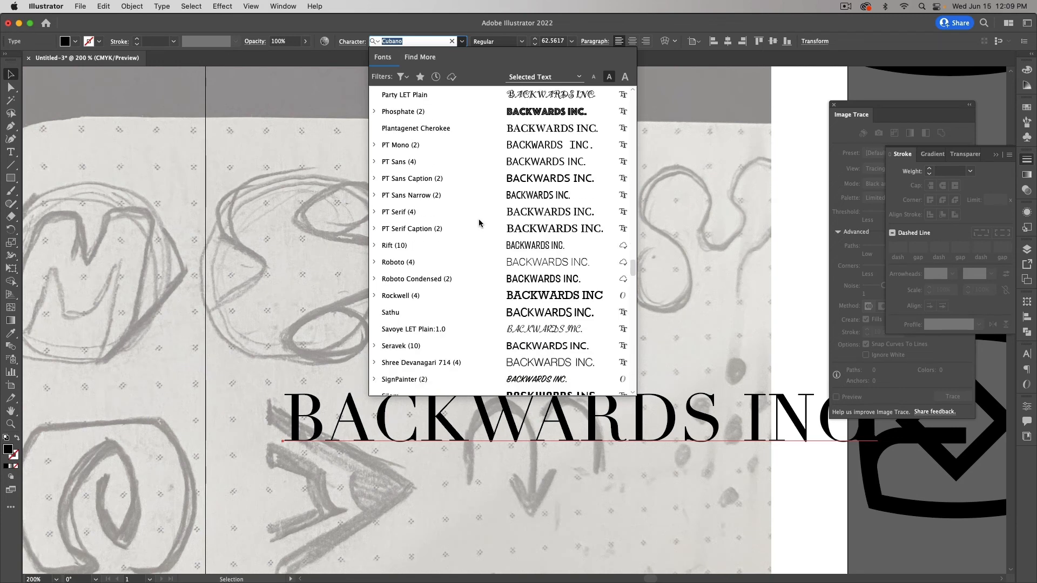
scroll(479, 223, down, 8)
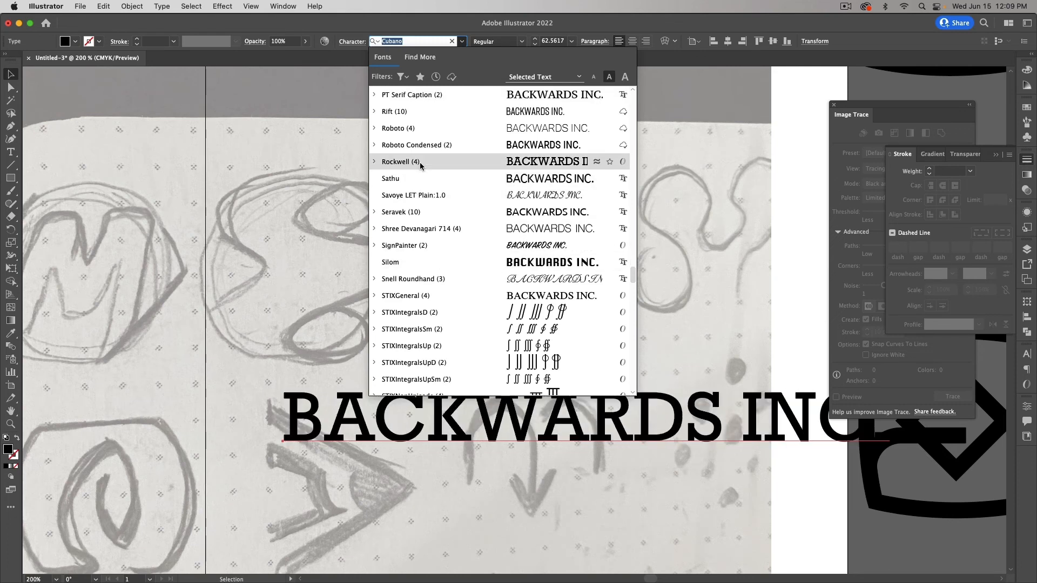
click(373, 213)
scroll(444, 272, down, 5)
scroll(444, 272, up, 2)
scroll(445, 272, up, 3)
click(420, 315)
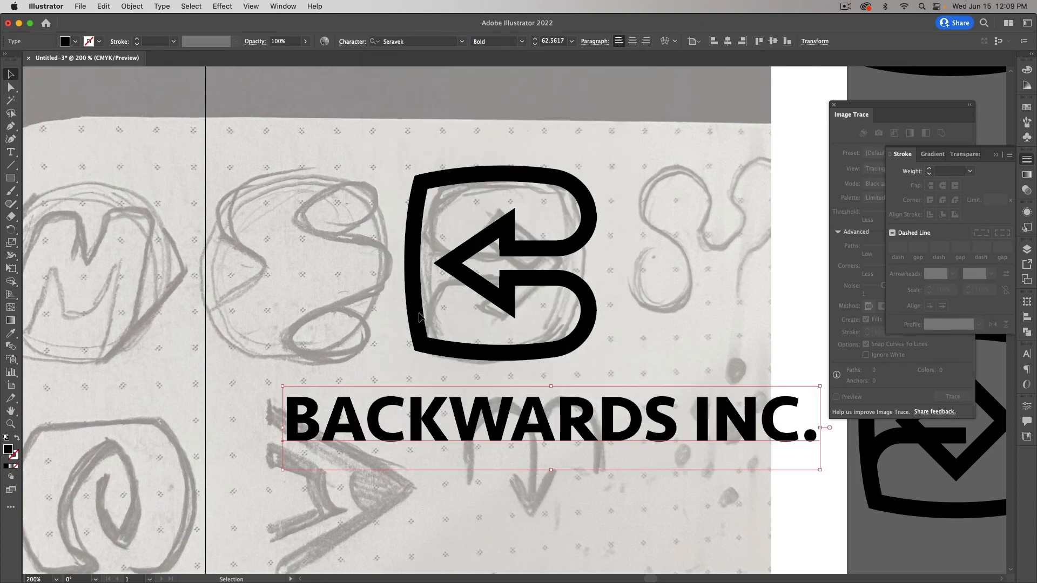
drag(668, 428, 623, 431)
click(654, 497)
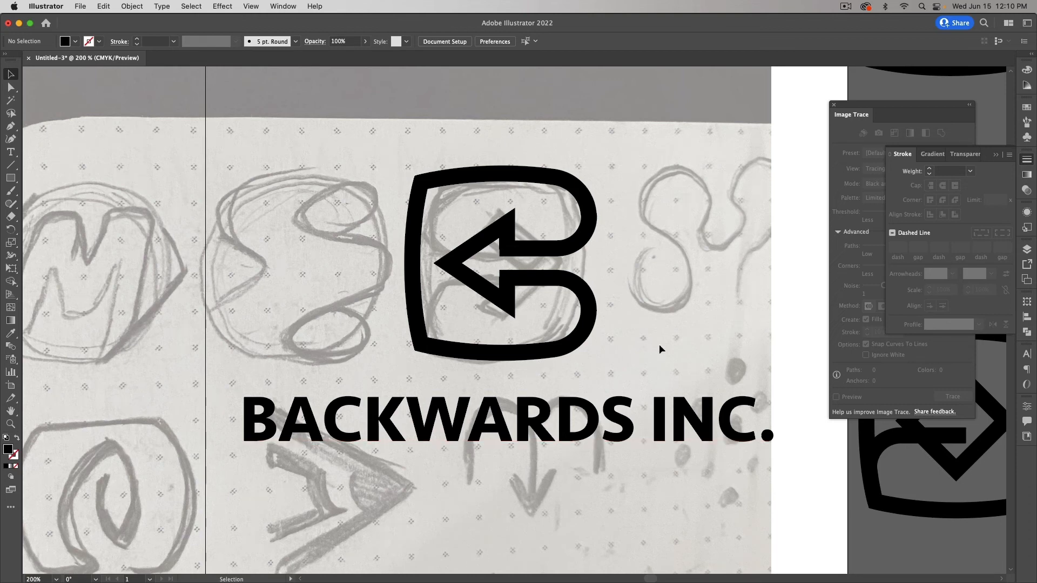
Step: Tuck away the Stroke and Image Trace panels and delete the 'BACKWARDS INC.' text
click(996, 155)
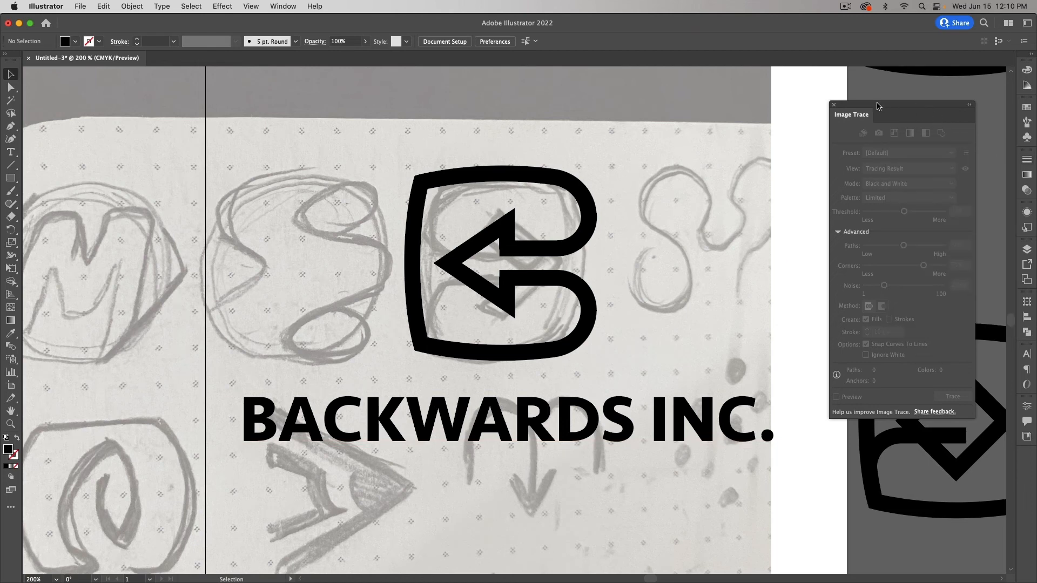
drag(877, 106, 939, 97)
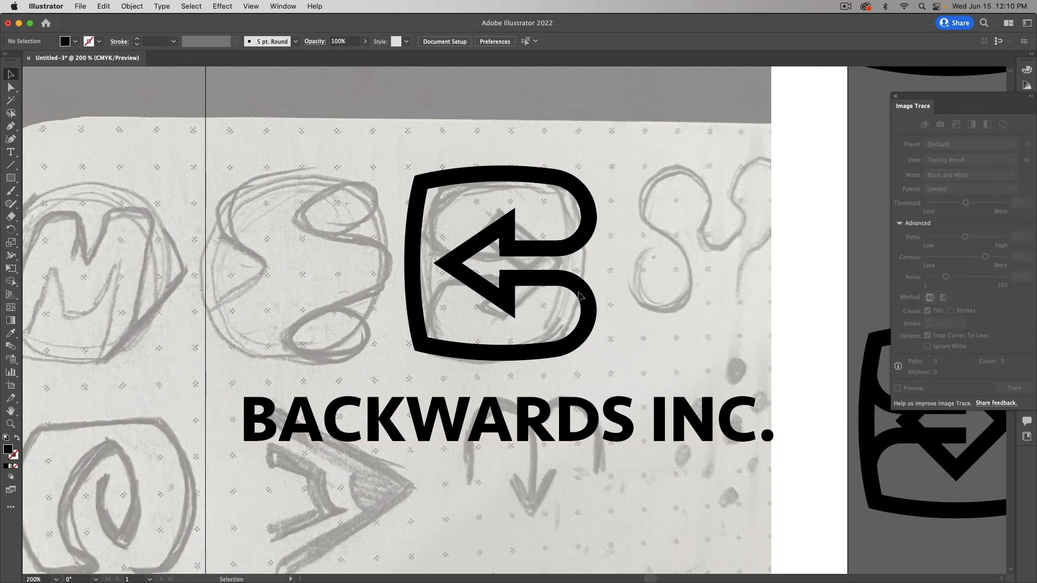
click(622, 417)
key(Delete)
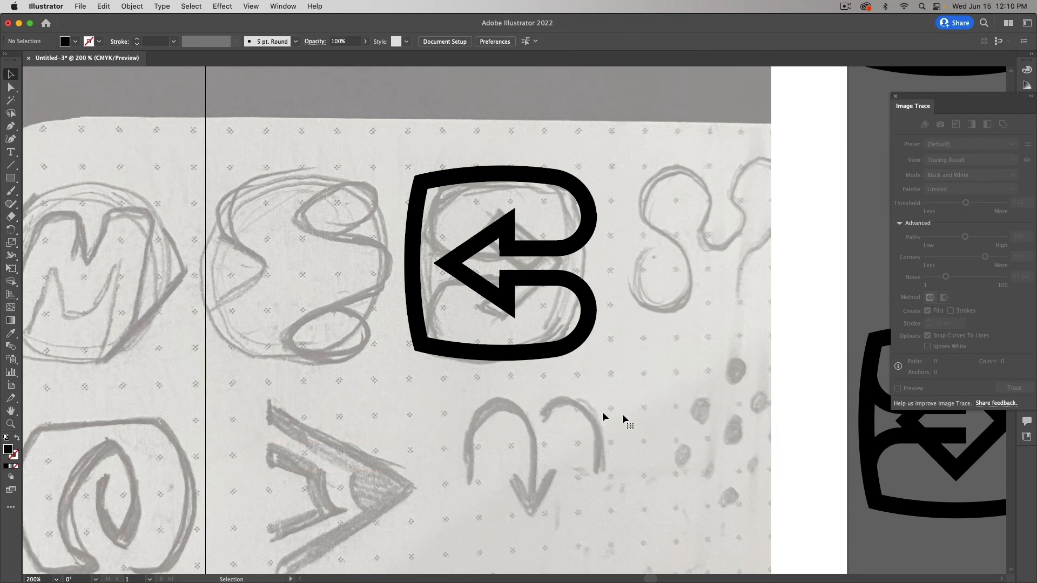
scroll(572, 408, up, 2)
Step: Hide the 'original' sketch layer in the Layers panel
mouse_move(1032, 216)
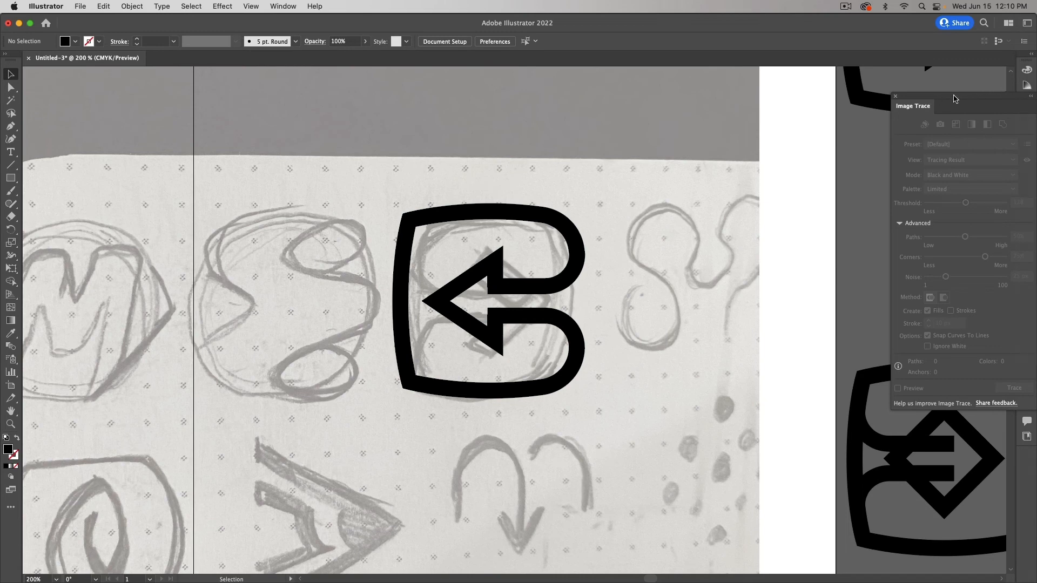
drag(954, 96, 788, 98)
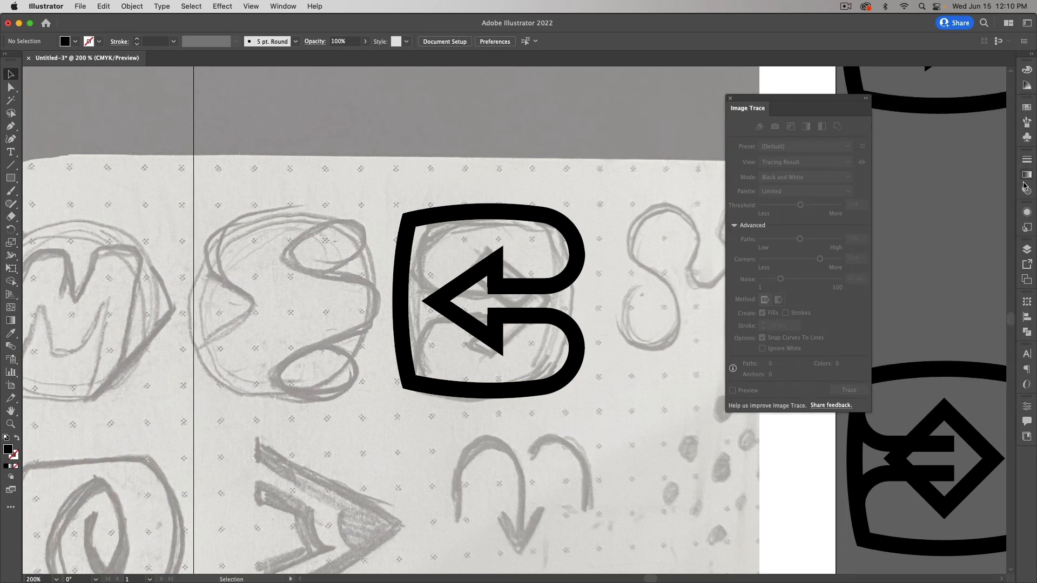
click(1027, 248)
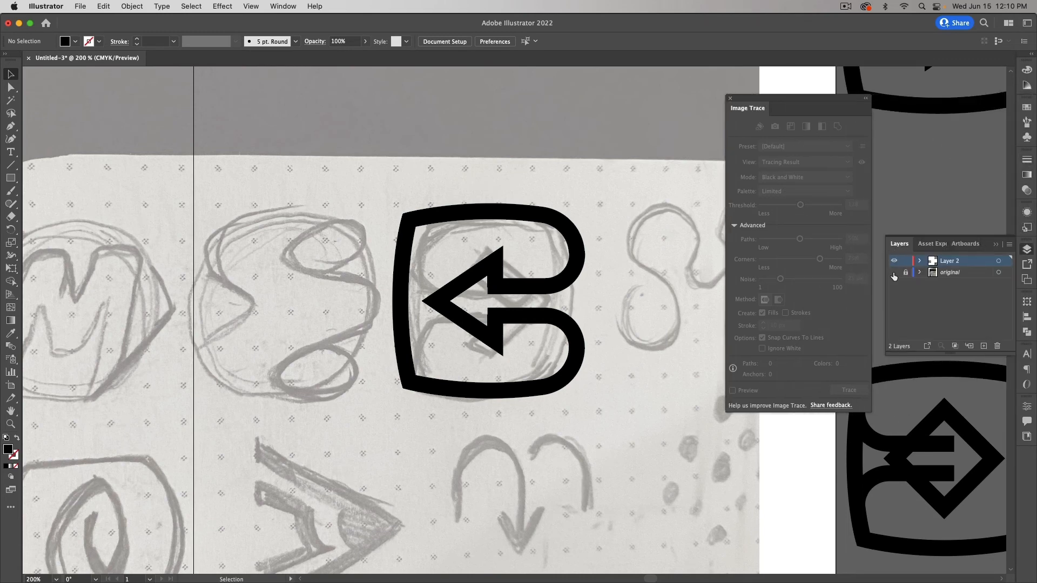
click(893, 272)
scroll(632, 311, right, 3)
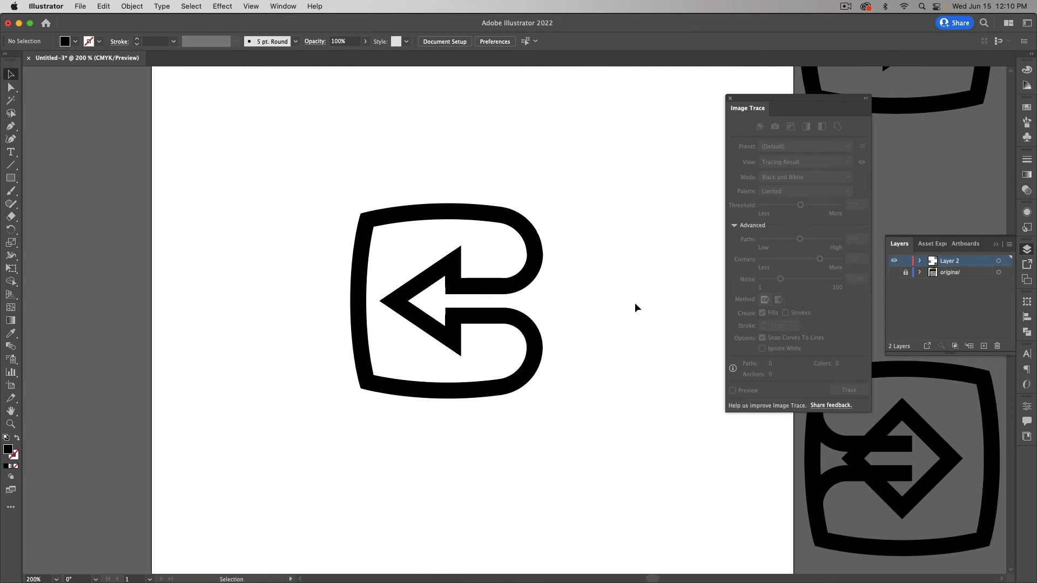
Step: Close the Image Trace panel beside the artwork
scroll(505, 286, left, 1)
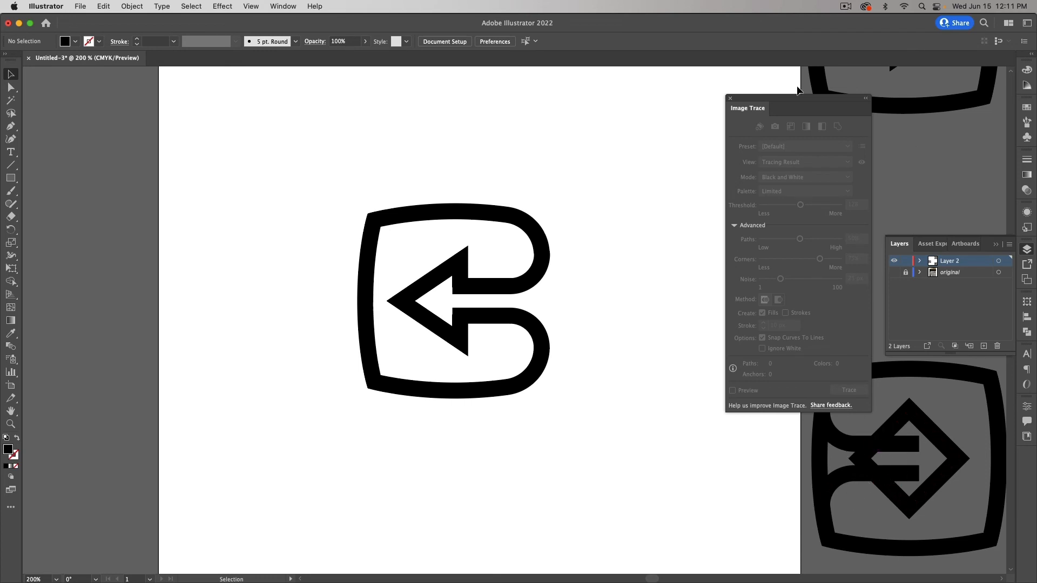
click(730, 99)
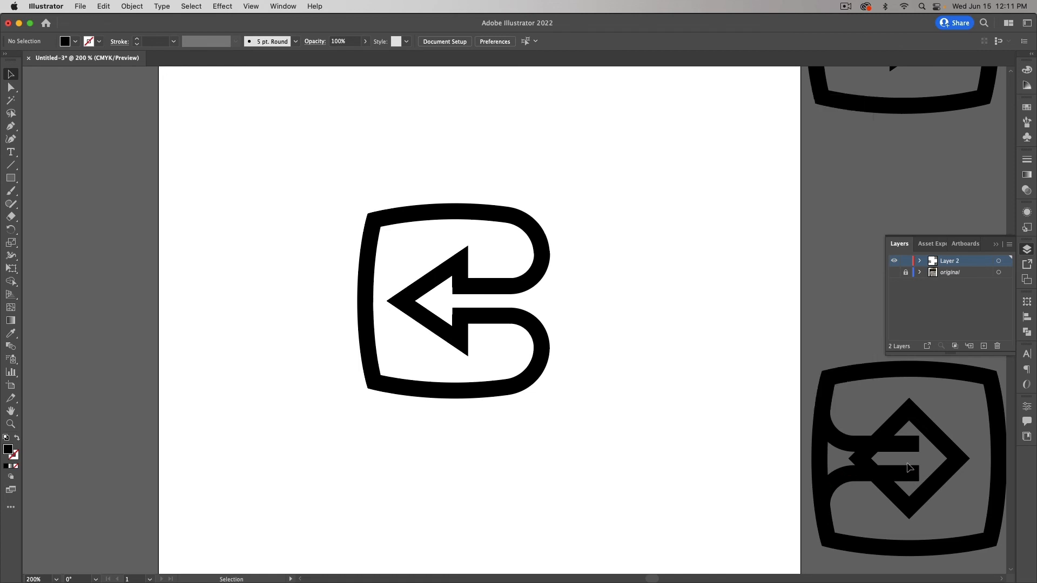
Step: Move the whole left-arrow icon off the artboard to the left pasteboard
drag(343, 189, 551, 462)
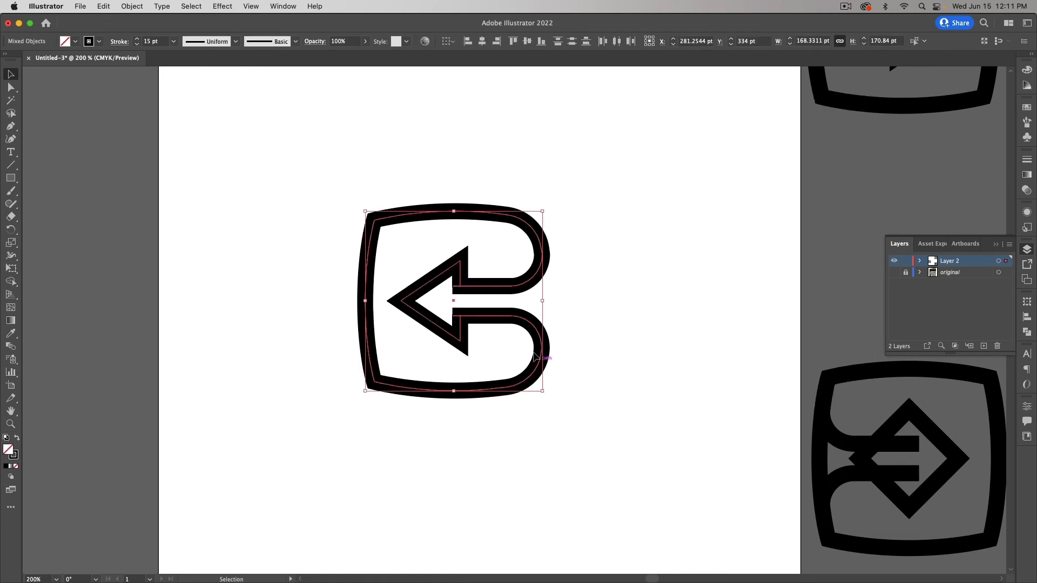
drag(540, 334, 94, 385)
scroll(796, 337, down, 5)
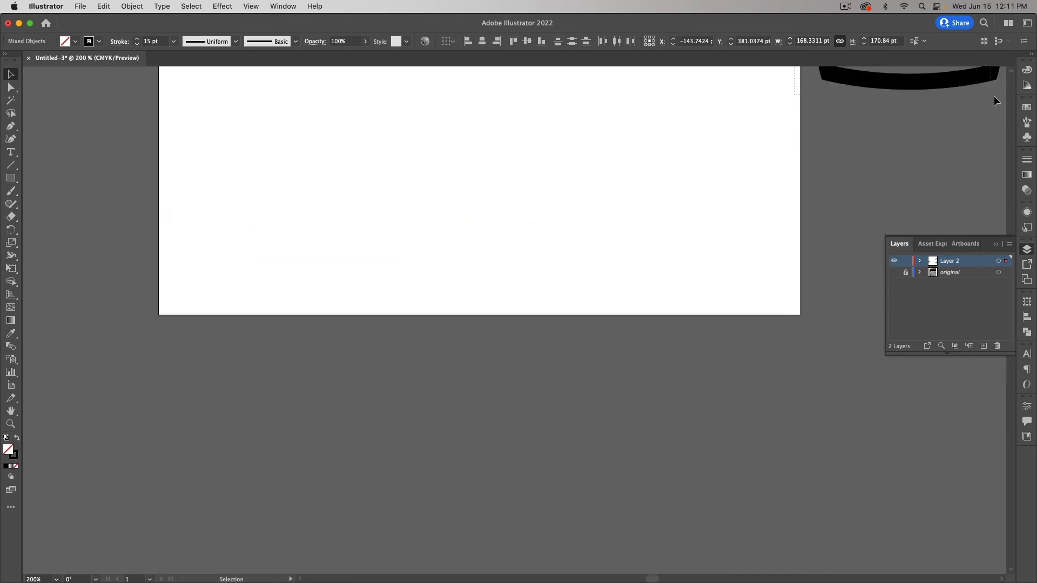
Step: Place a copy of the diamond-arrow framed icon onto the artboard centre and deselect
scroll(831, 144, up, 5)
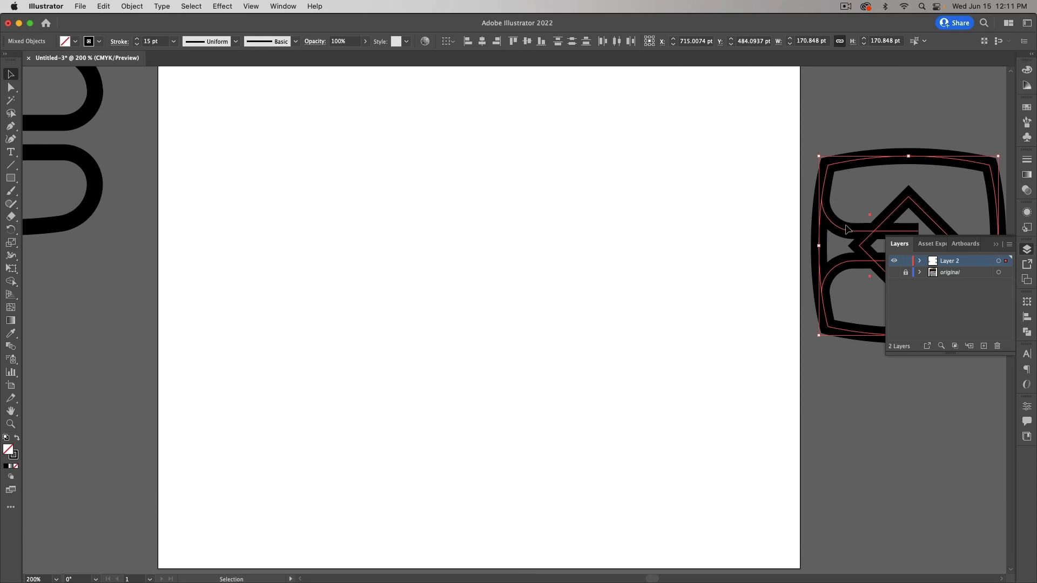
drag(851, 233, 403, 173)
scroll(401, 175, up, 3)
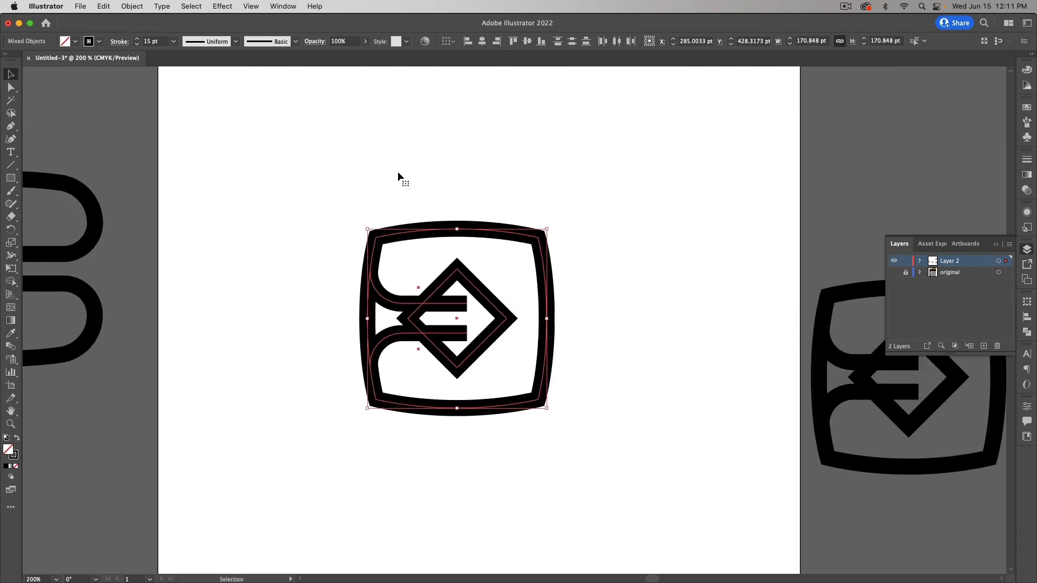
click(498, 187)
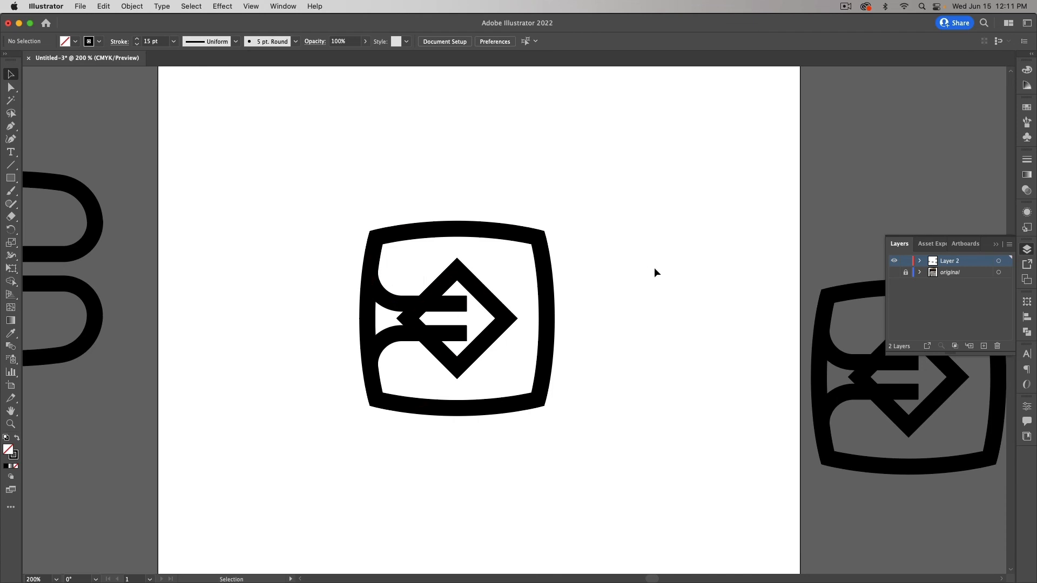
scroll(714, 261, up, 3)
scroll(714, 261, right, 1)
scroll(715, 261, up, 4)
scroll(714, 261, right, 1)
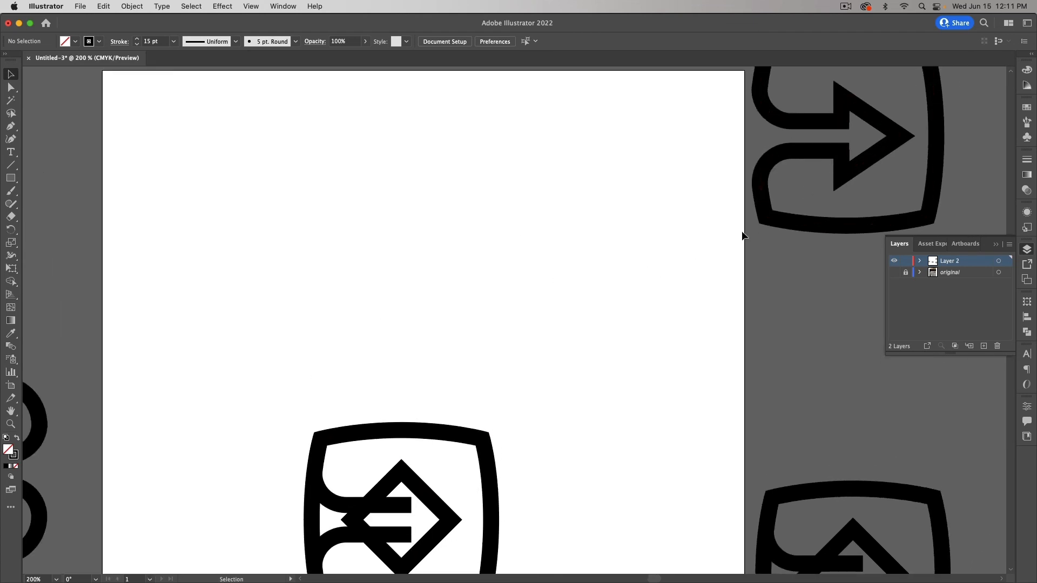
scroll(620, 302, down, 4)
scroll(619, 302, left, 3)
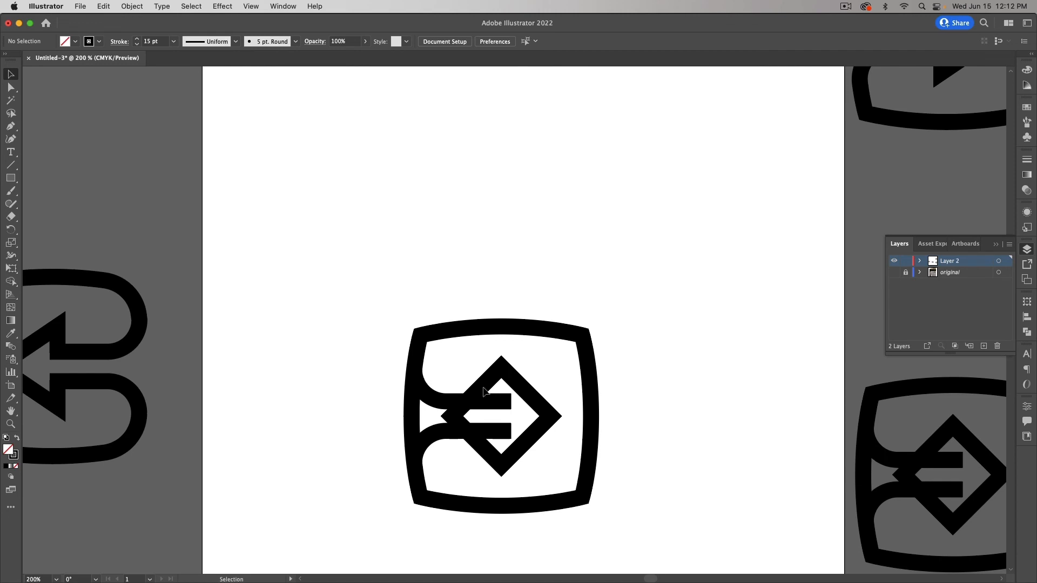
scroll(378, 373, left, 5)
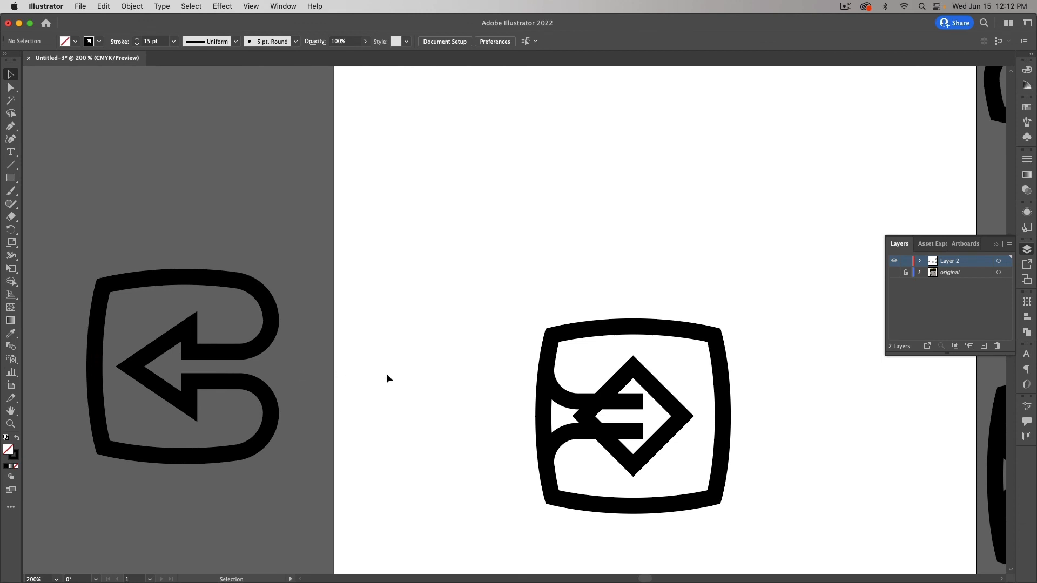
scroll(385, 377, right, 5)
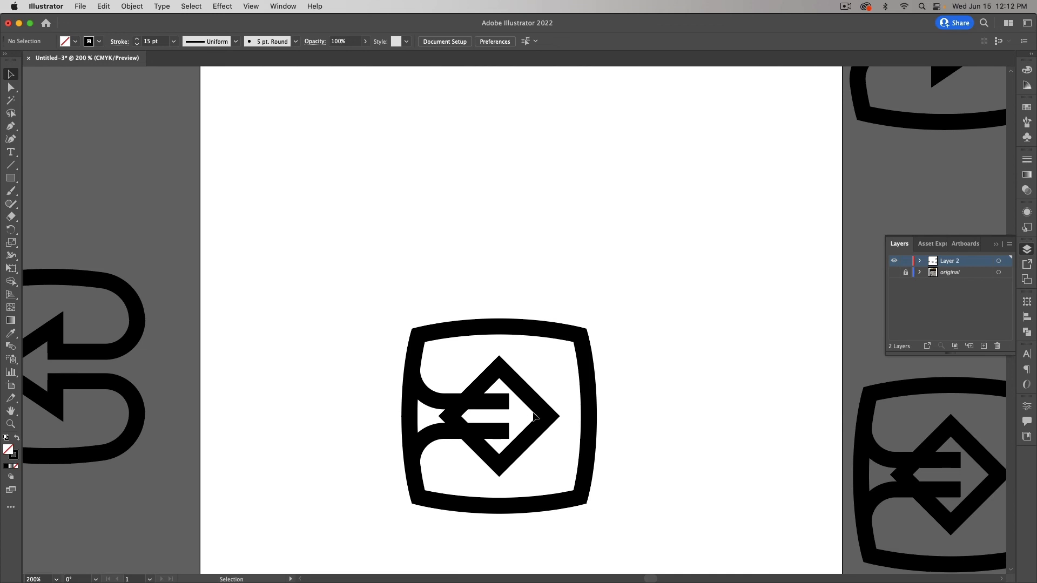
scroll(534, 415, right, 4)
scroll(537, 413, up, 3)
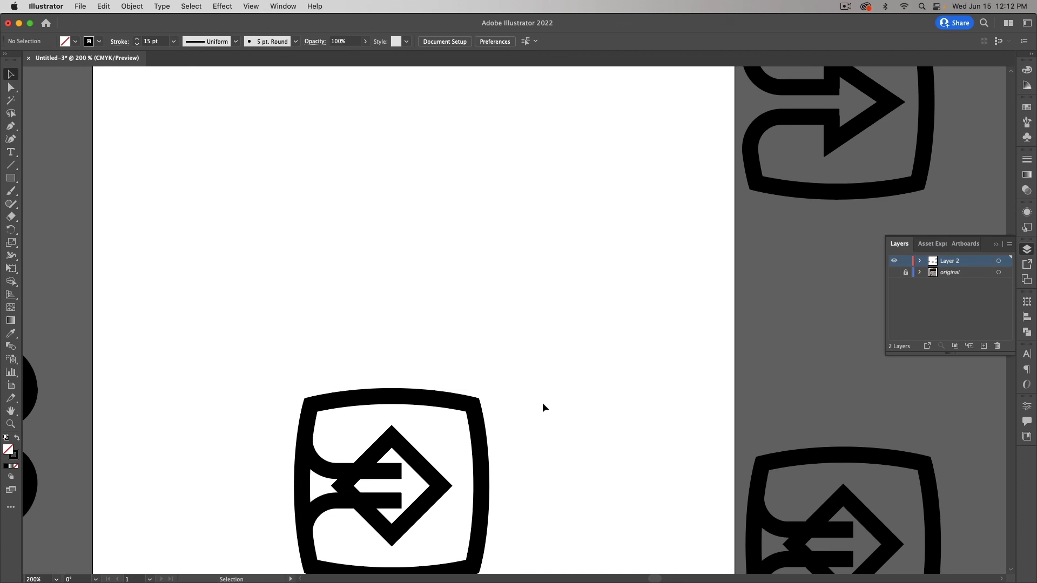
scroll(542, 408, down, 3)
scroll(537, 416, left, 1)
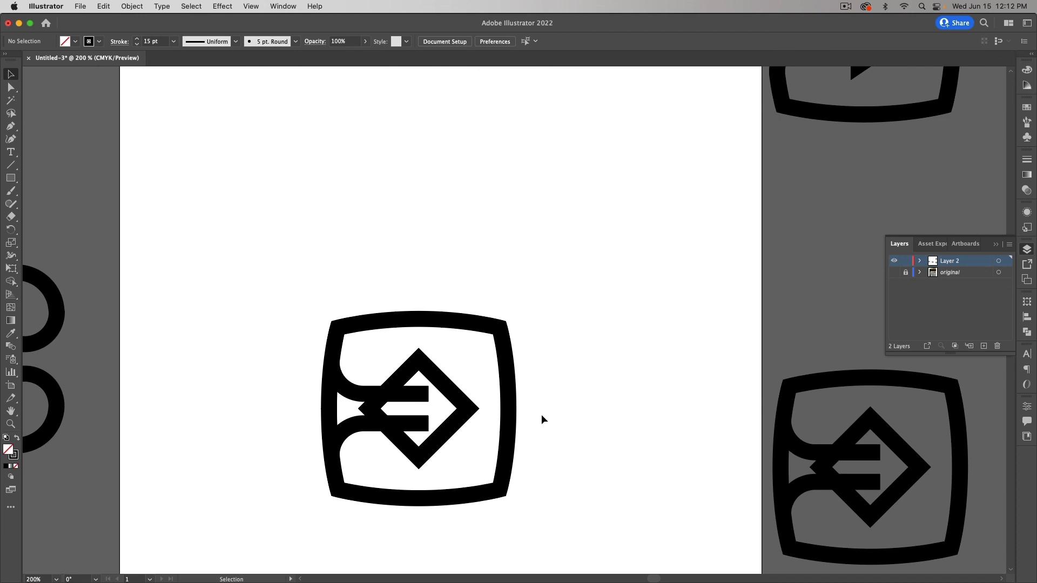
scroll(541, 414, up, 3)
scroll(541, 414, down, 4)
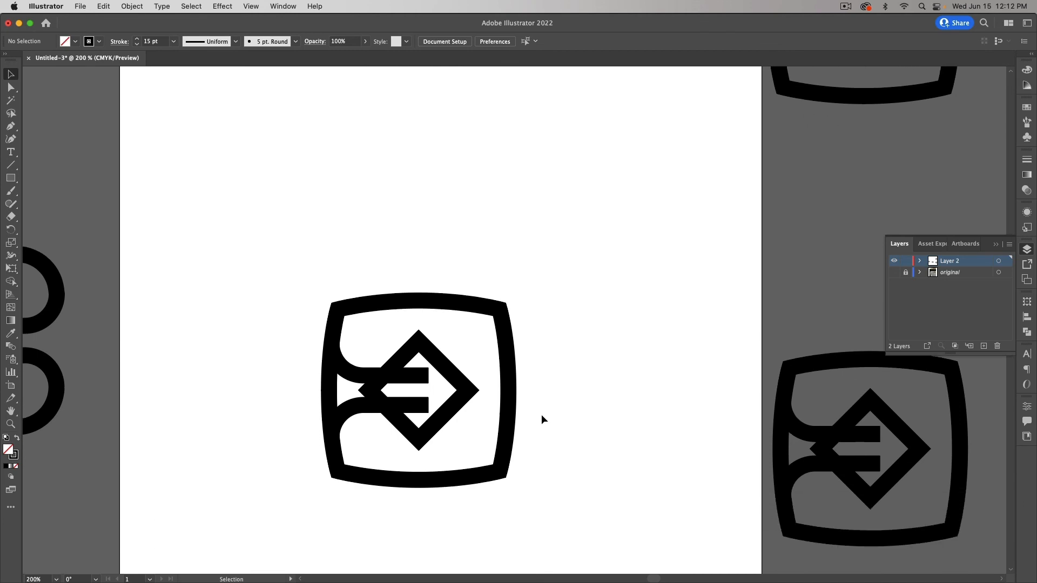
scroll(541, 413, left, 5)
Step: Return the left-arrow icon to the artboard and move the diamond-arrow icon to the left pasteboard
drag(195, 359, 654, 211)
drag(454, 302, 213, 390)
scroll(518, 422, up, 4)
scroll(502, 417, up, 4)
scroll(502, 417, right, 2)
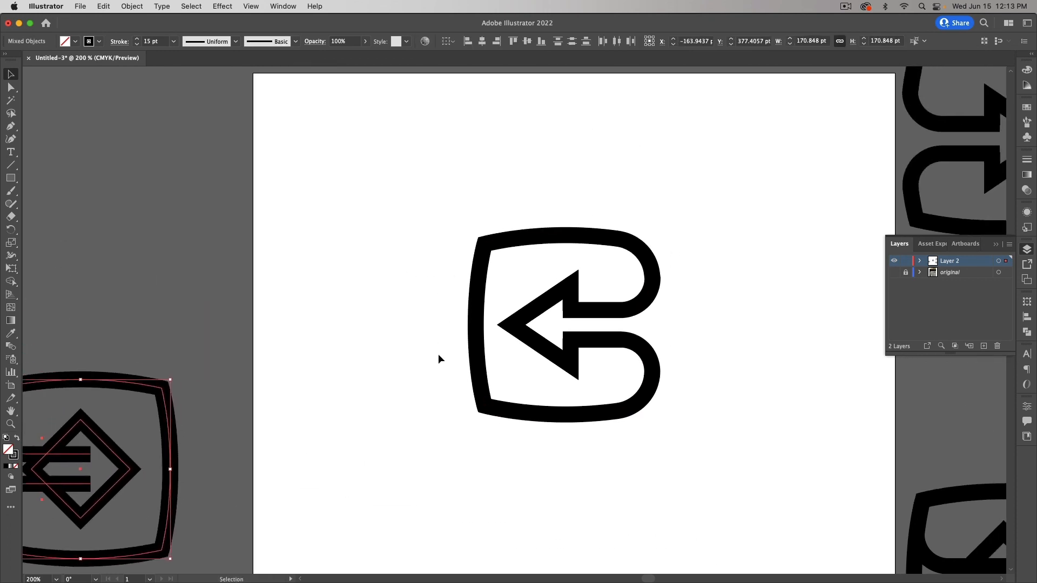
click(414, 306)
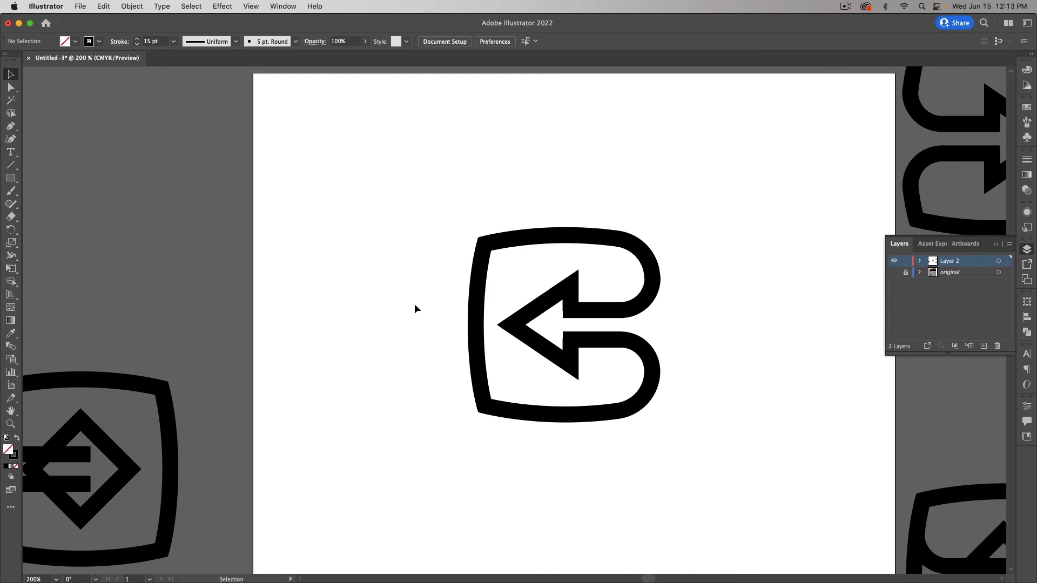